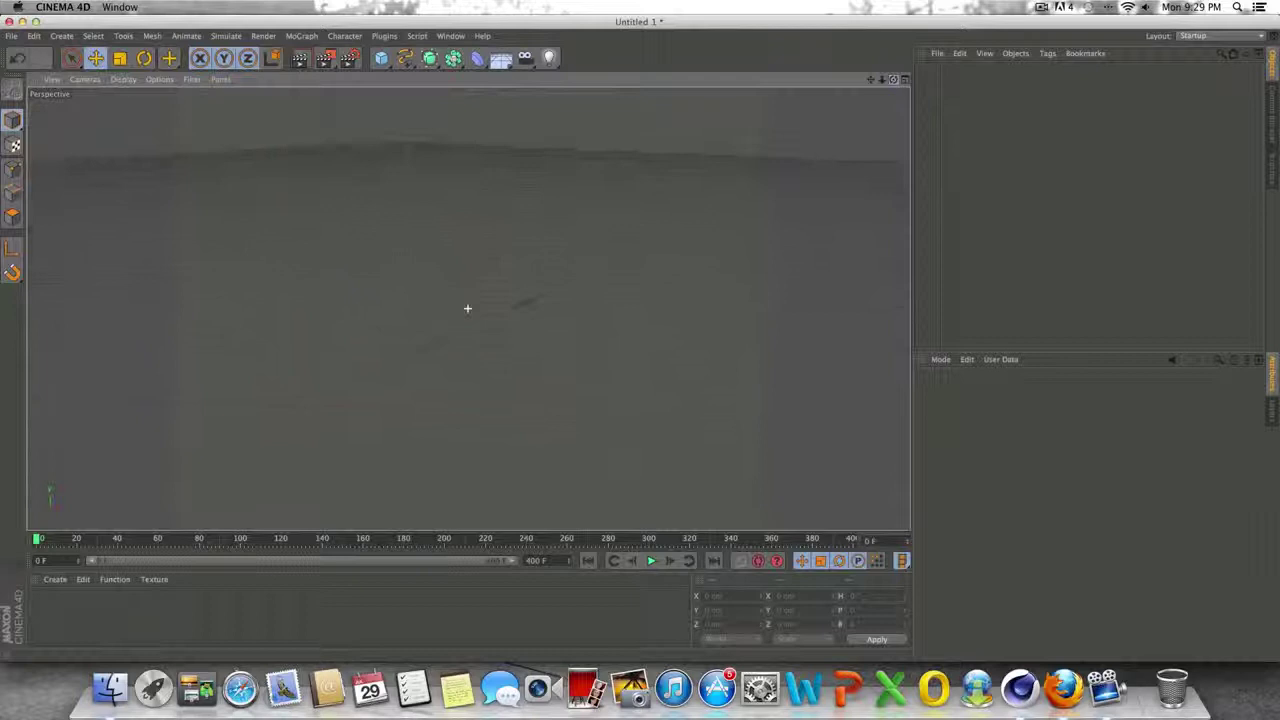
pyautogui.moveTo(892, 81); pyautogui.dragTo(893, 50)
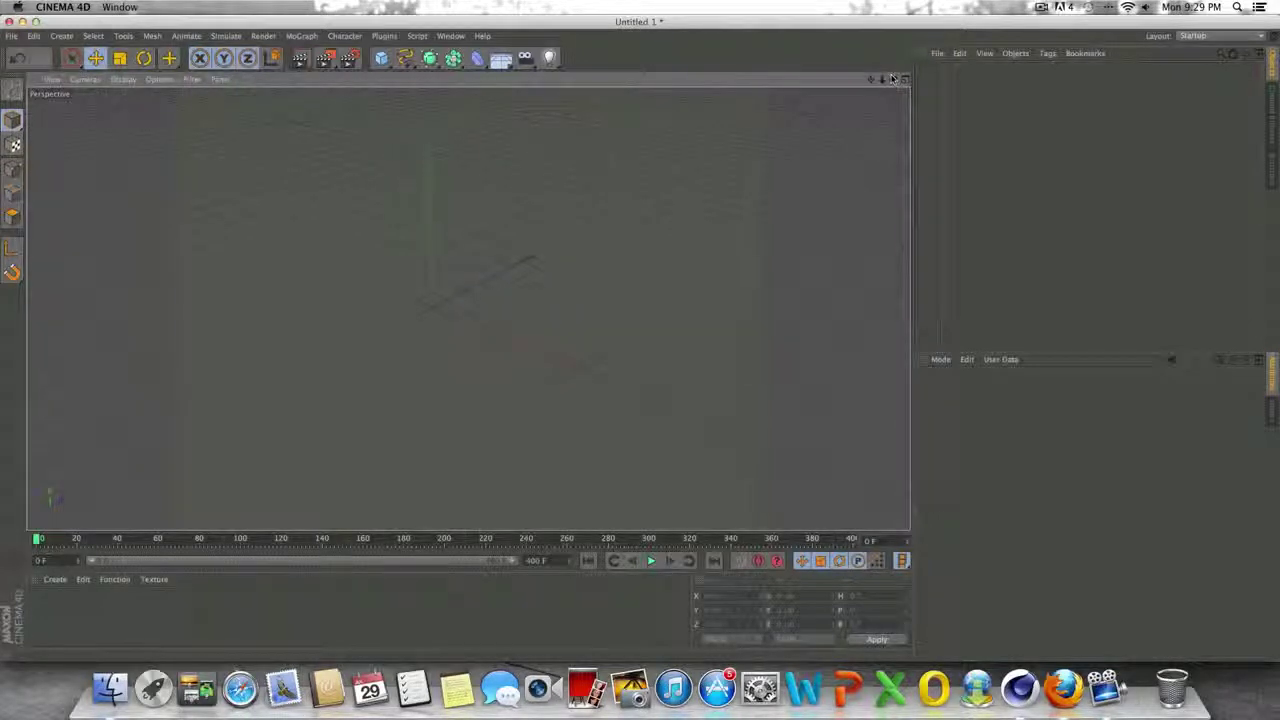
pyautogui.moveTo(891, 79); pyautogui.dragTo(870, 79)
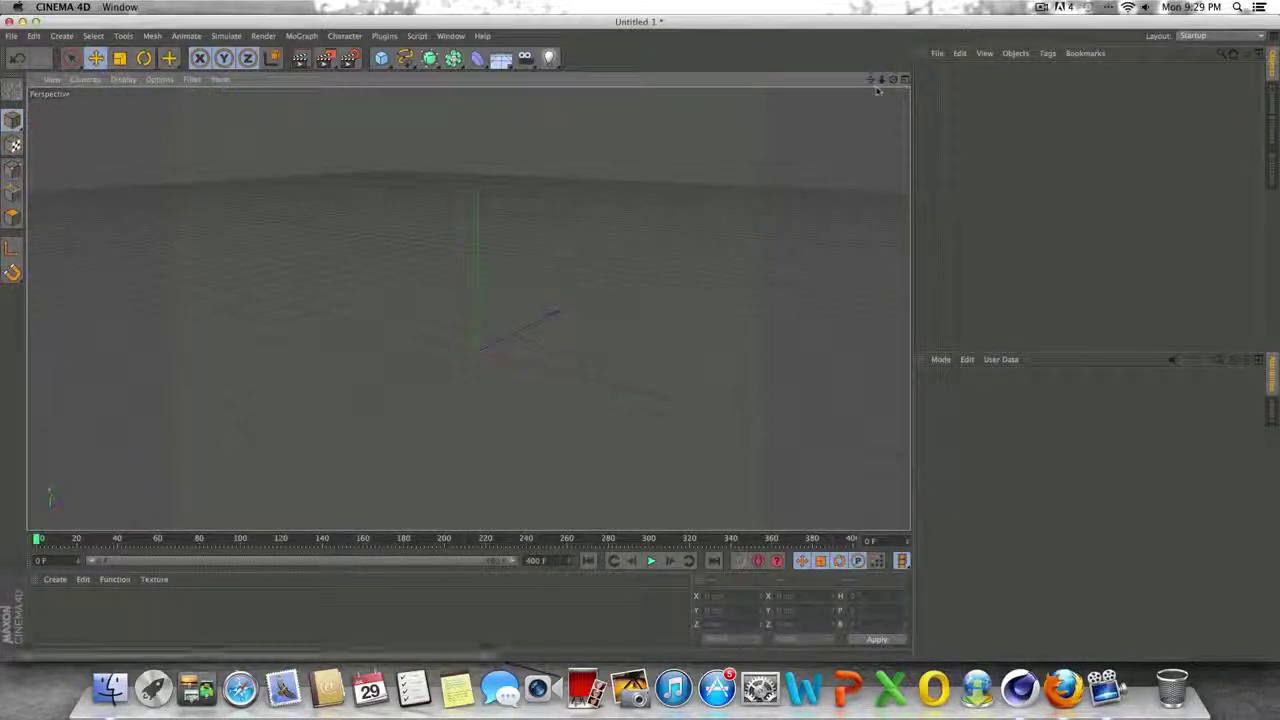
pyautogui.moveTo(893, 79); pyautogui.dragTo(893, 125)
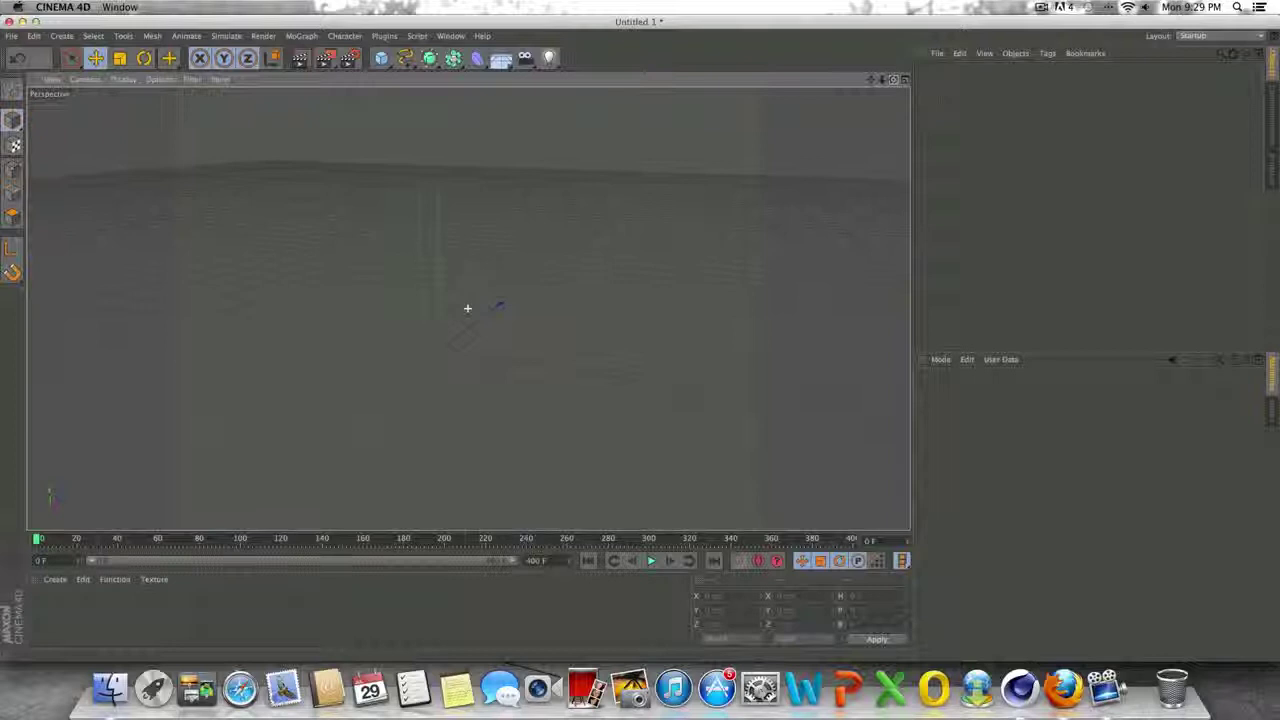
pyautogui.moveTo(893, 79); pyautogui.dragTo(898, 105)
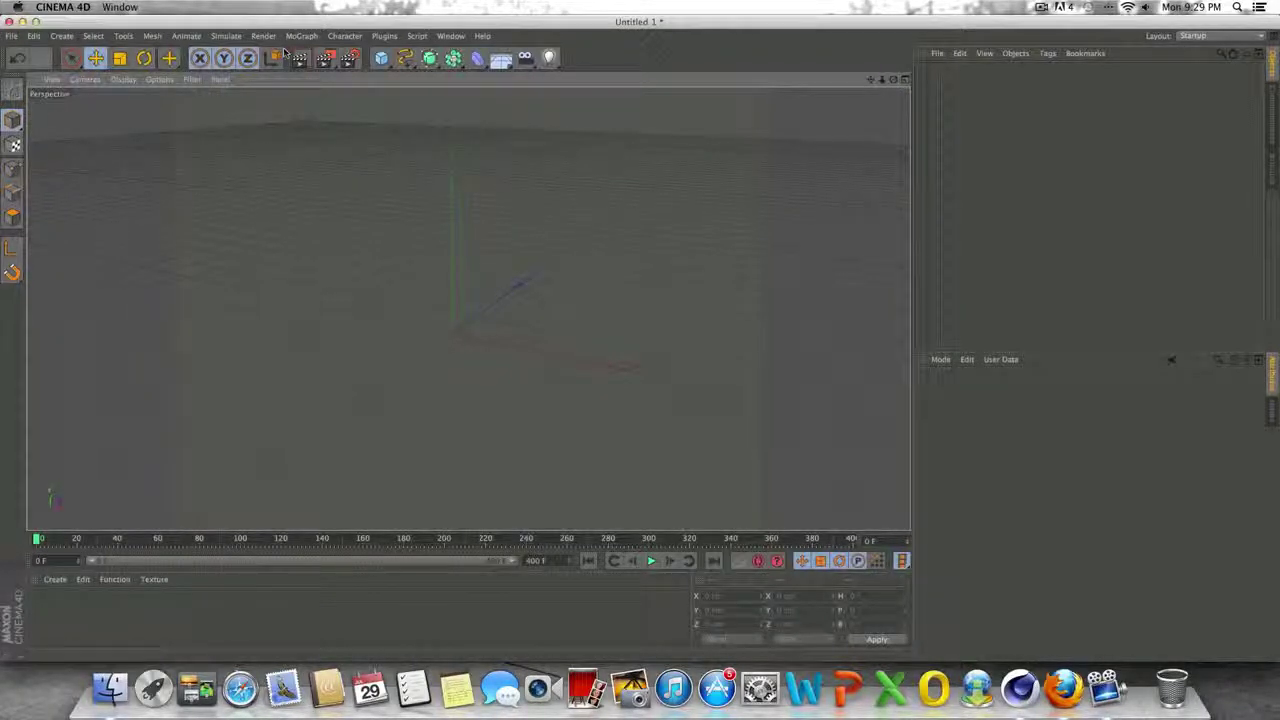
pyautogui.click(218, 37)
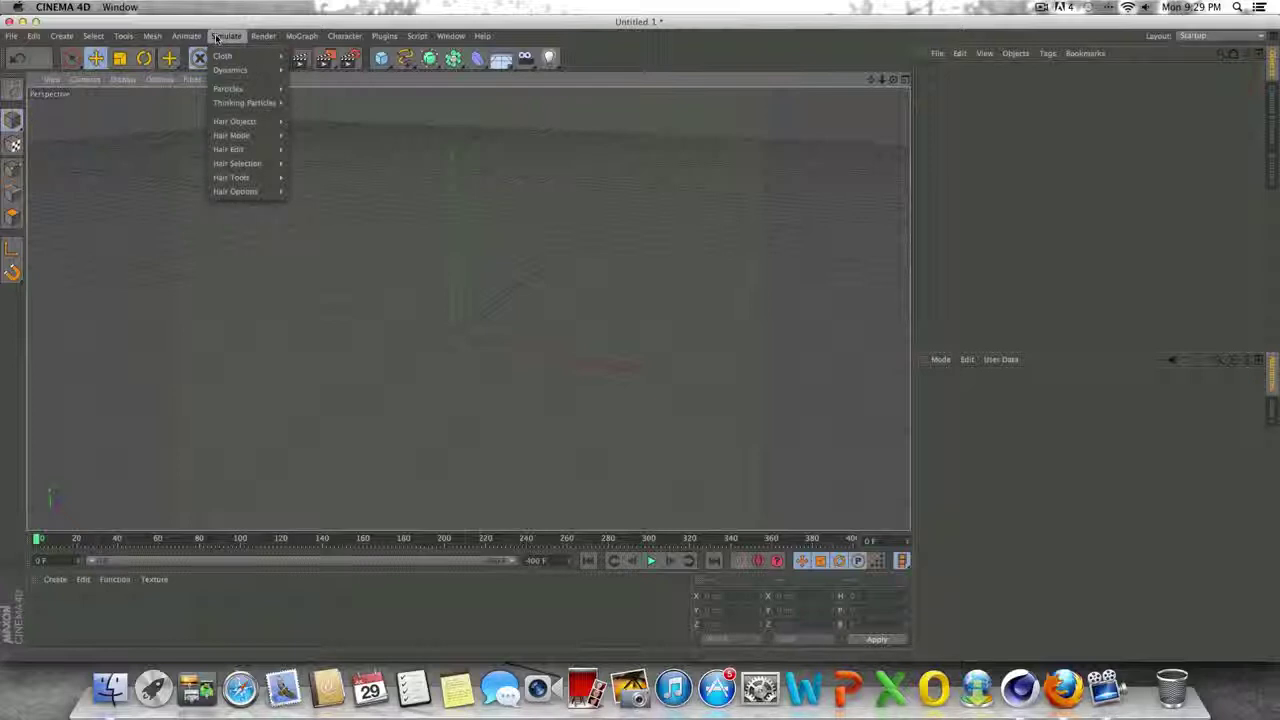
pyautogui.click(811, 61)
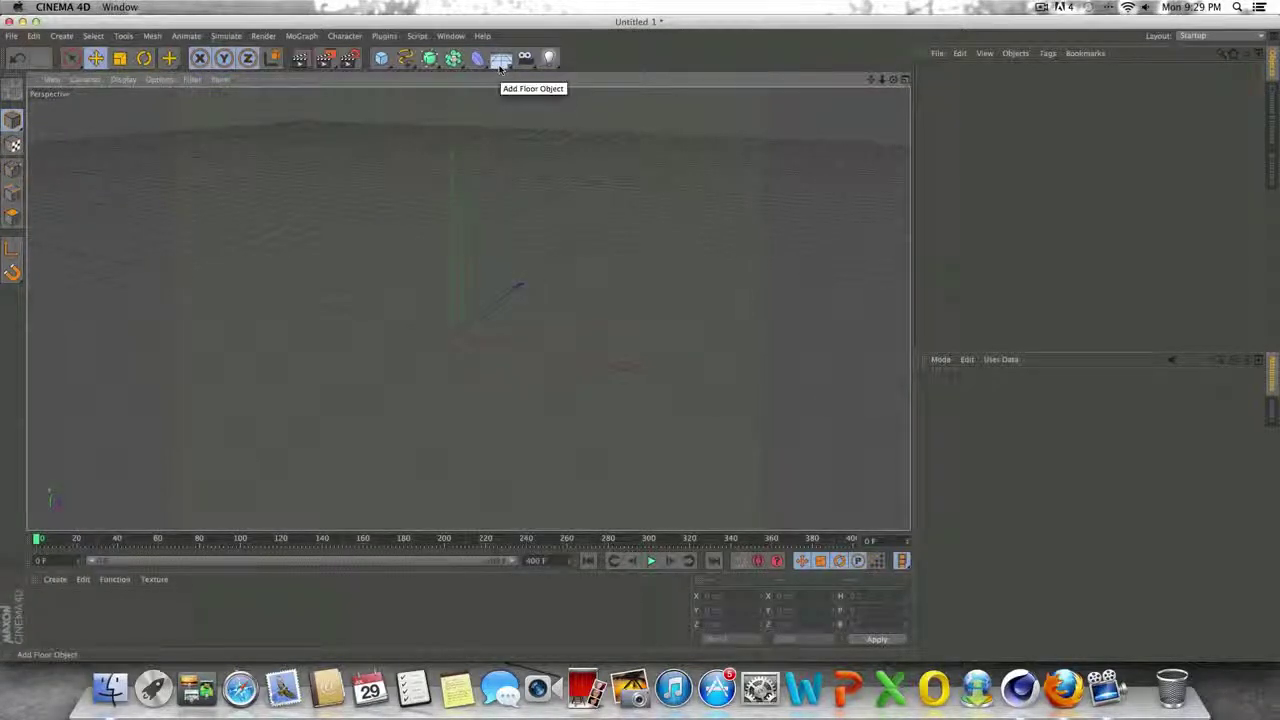
# Add a Floor object and give it a Collider Body simulation tag.
pyautogui.click(500, 60)
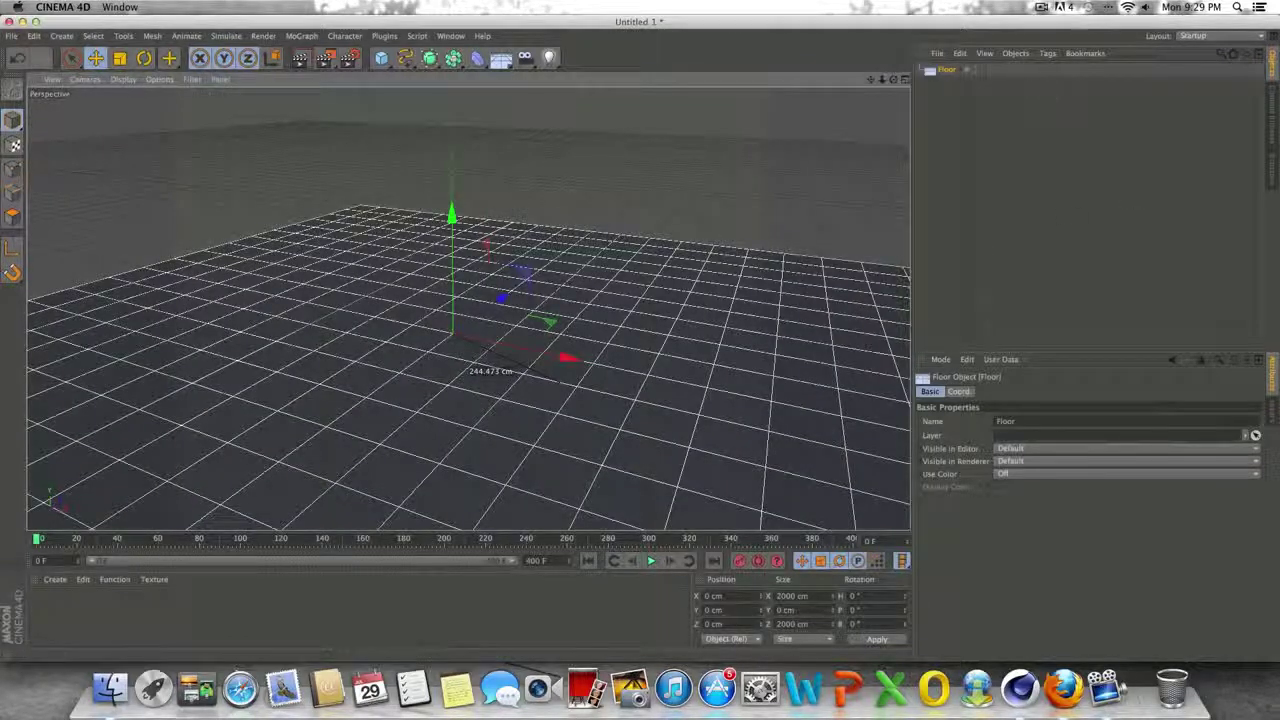
pyautogui.rightClick(954, 78)
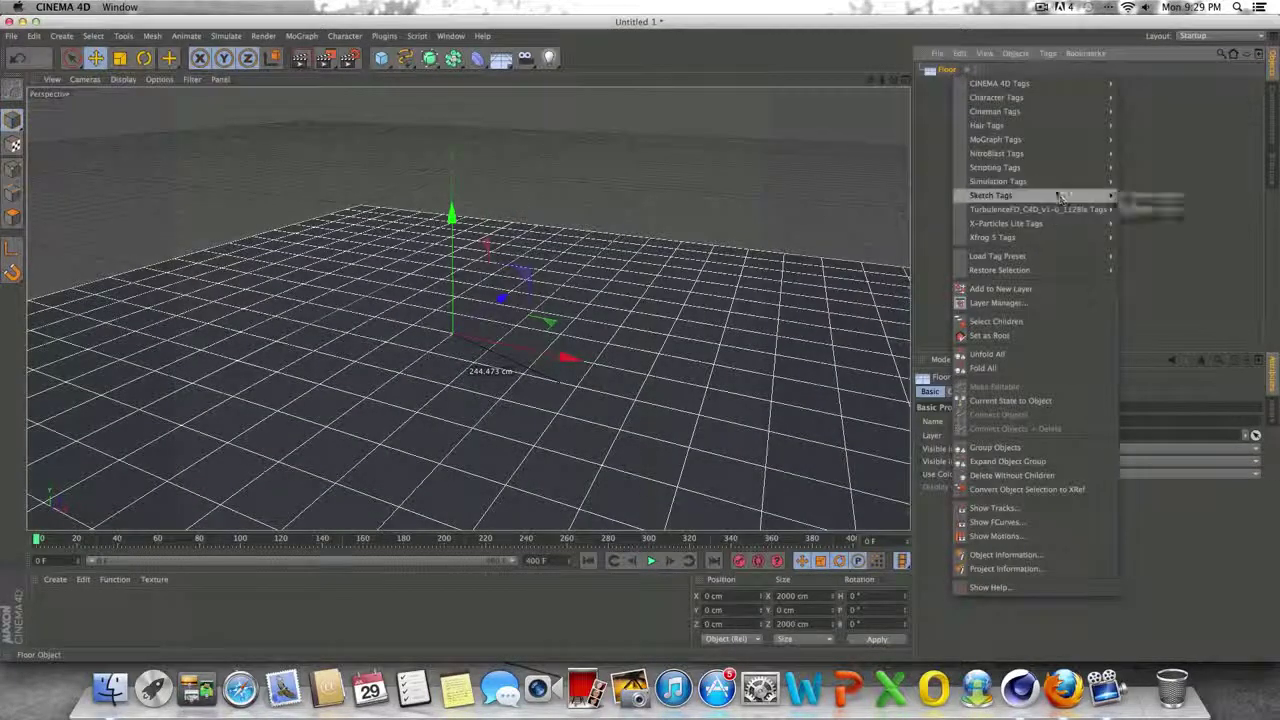
pyautogui.moveTo(1100, 183)
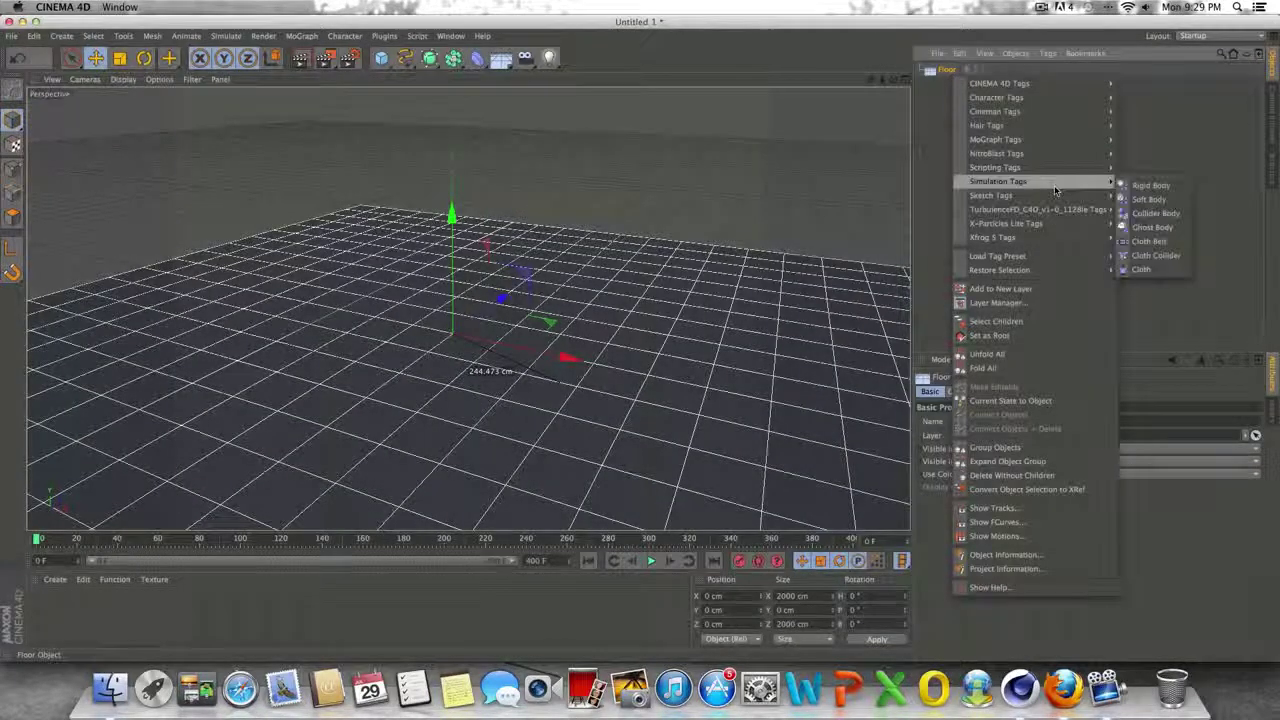
pyautogui.click(1156, 213)
# Add a MoText object and set its text to "A".
pyautogui.moveTo(893, 79)
pyautogui.mouseDown()
pyautogui.moveTo(870, 79)
pyautogui.moveTo(888, 70)
pyautogui.mouseUp()
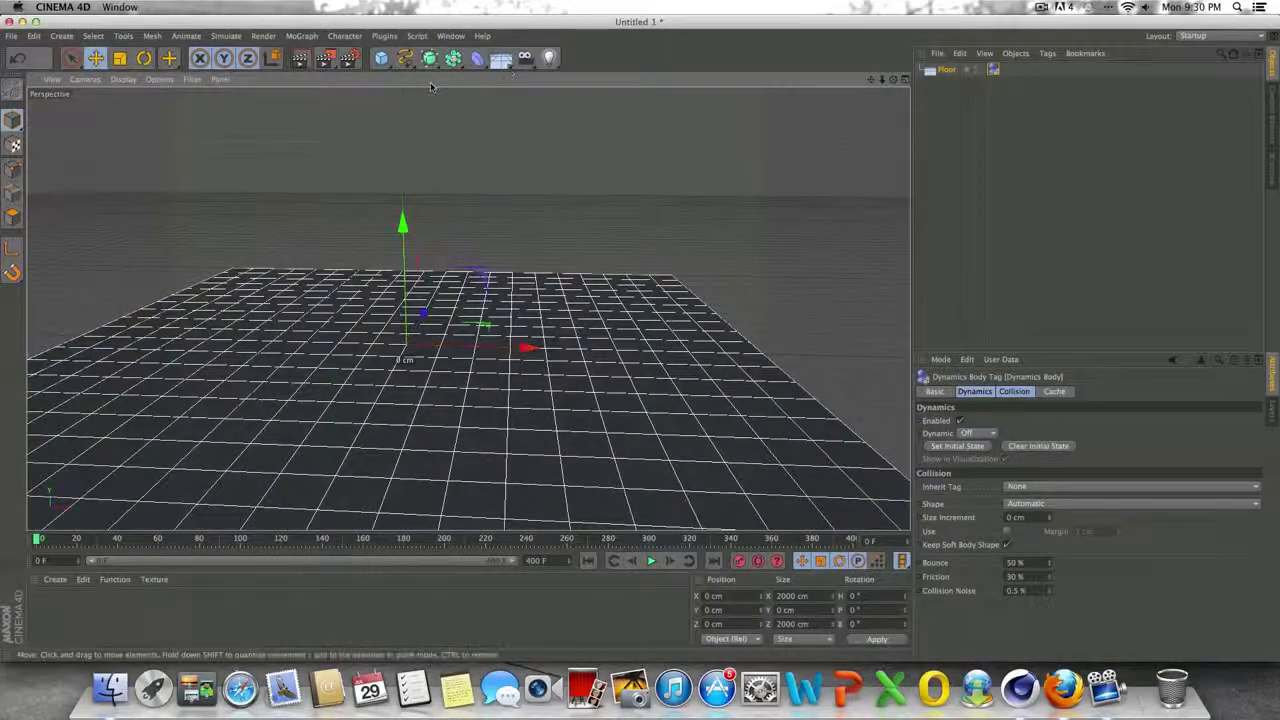
pyautogui.click(302, 38)
pyautogui.click(315, 196)
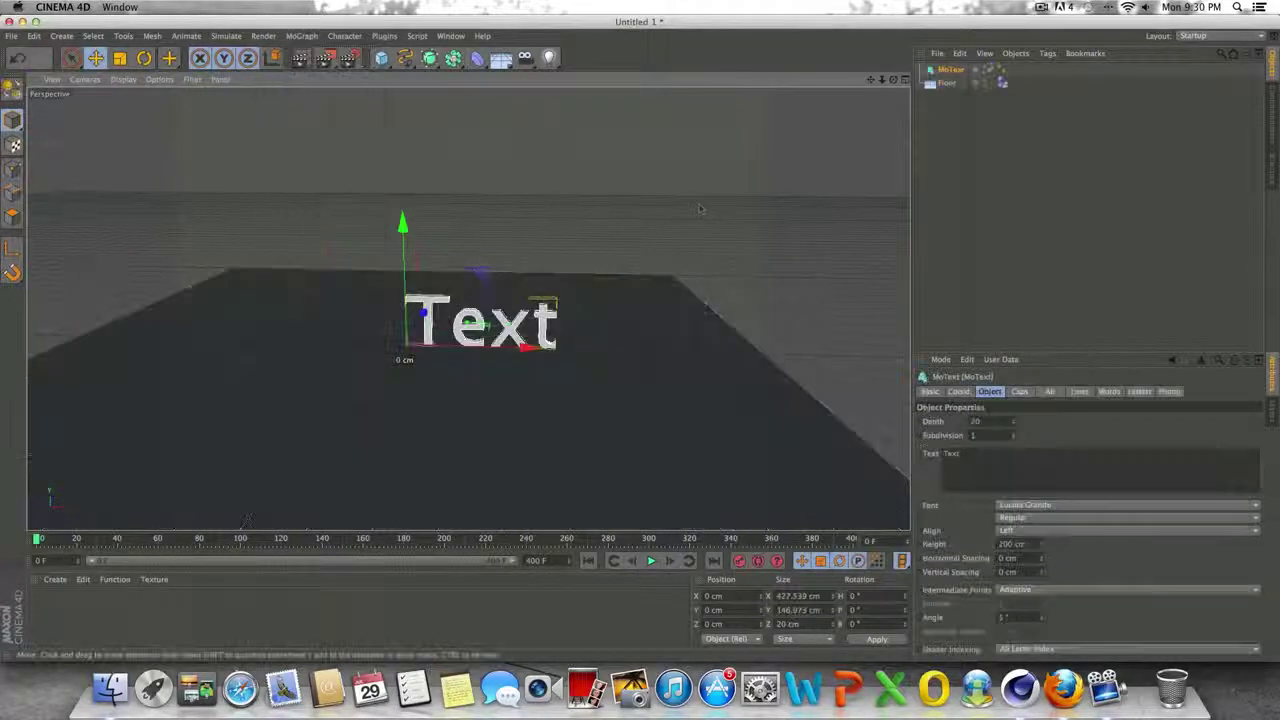
pyautogui.scroll(3, 392, 332)
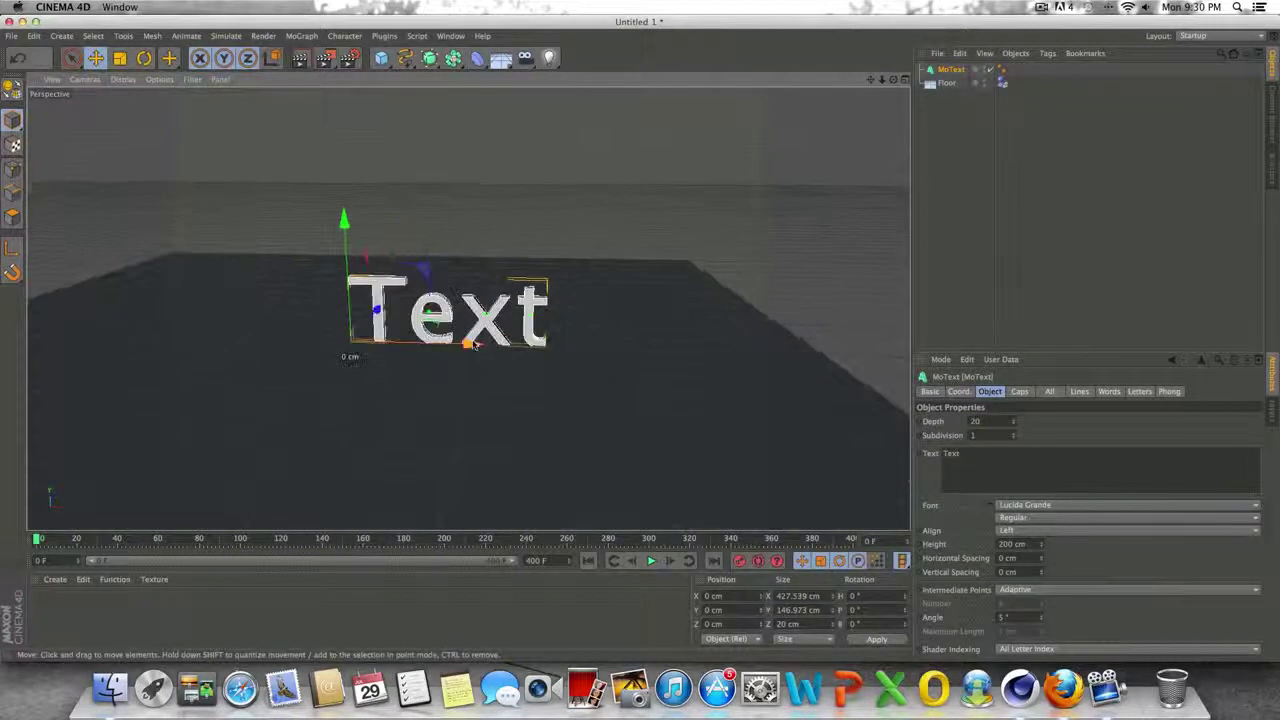
pyautogui.scroll(2, 392, 332)
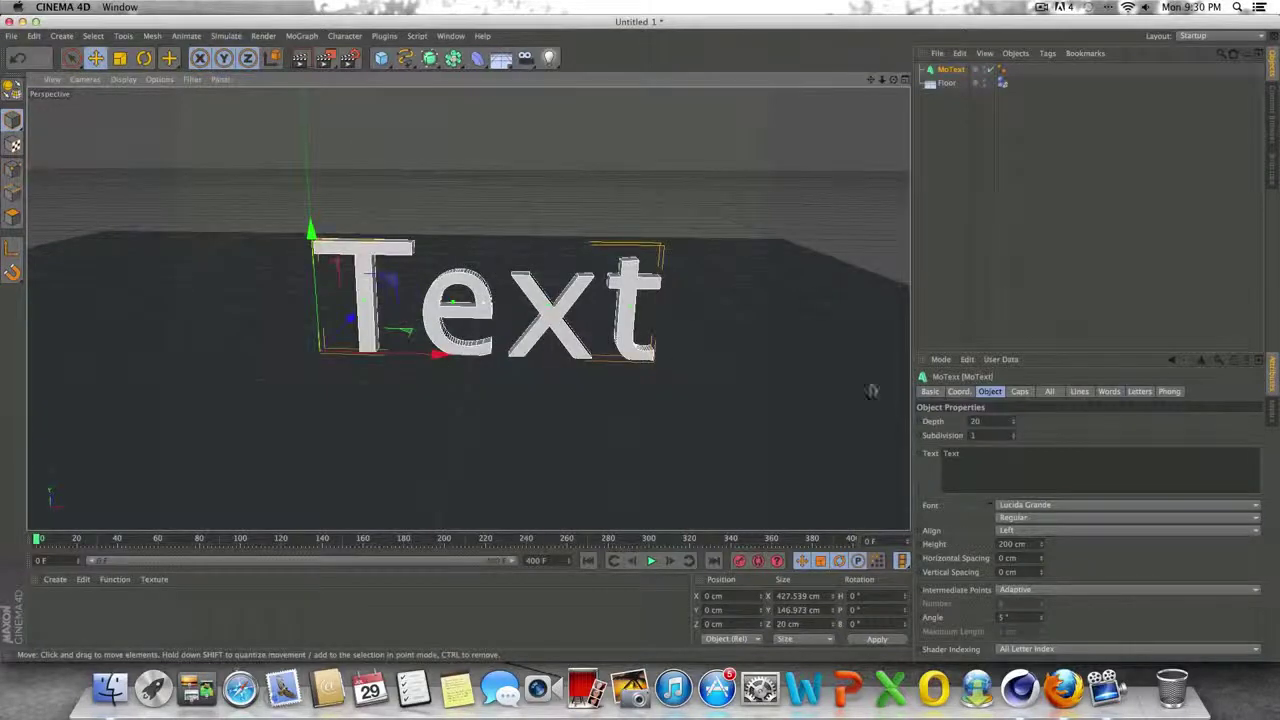
pyautogui.doubleClick(988, 463)
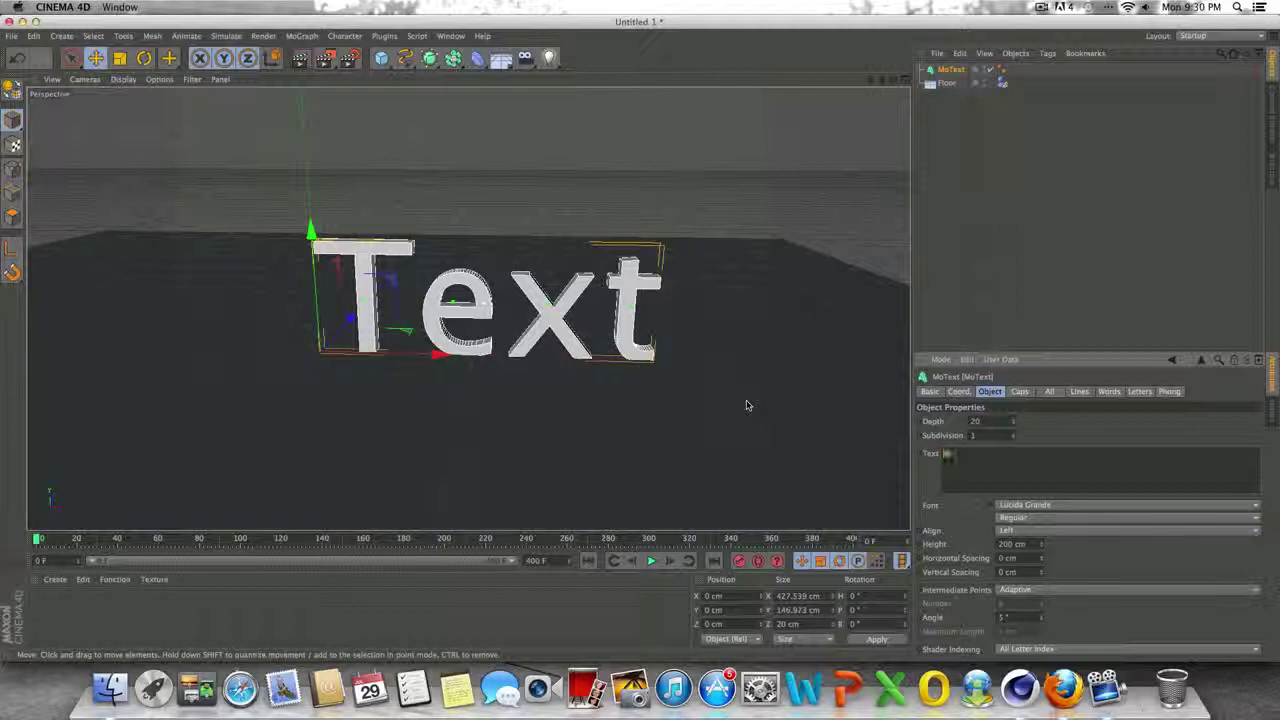
pyautogui.write('A')
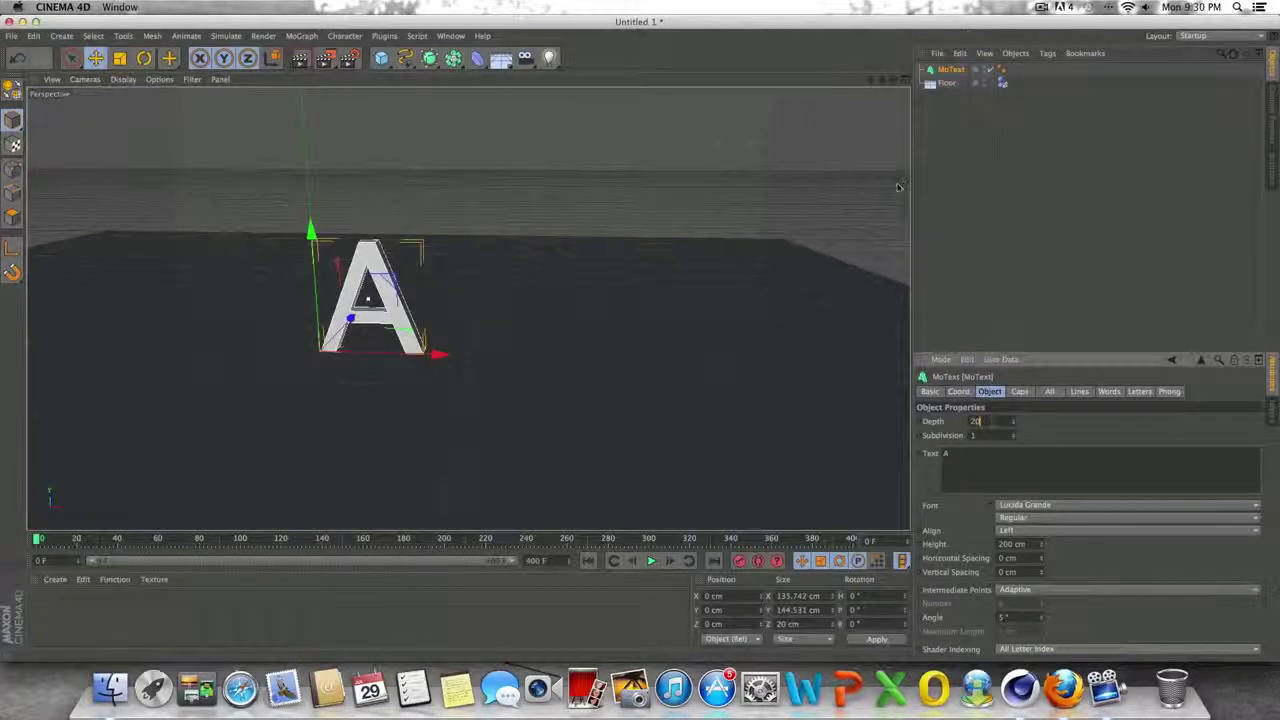
# Rename the MoText object as A.
pyautogui.doubleClick(948, 70)
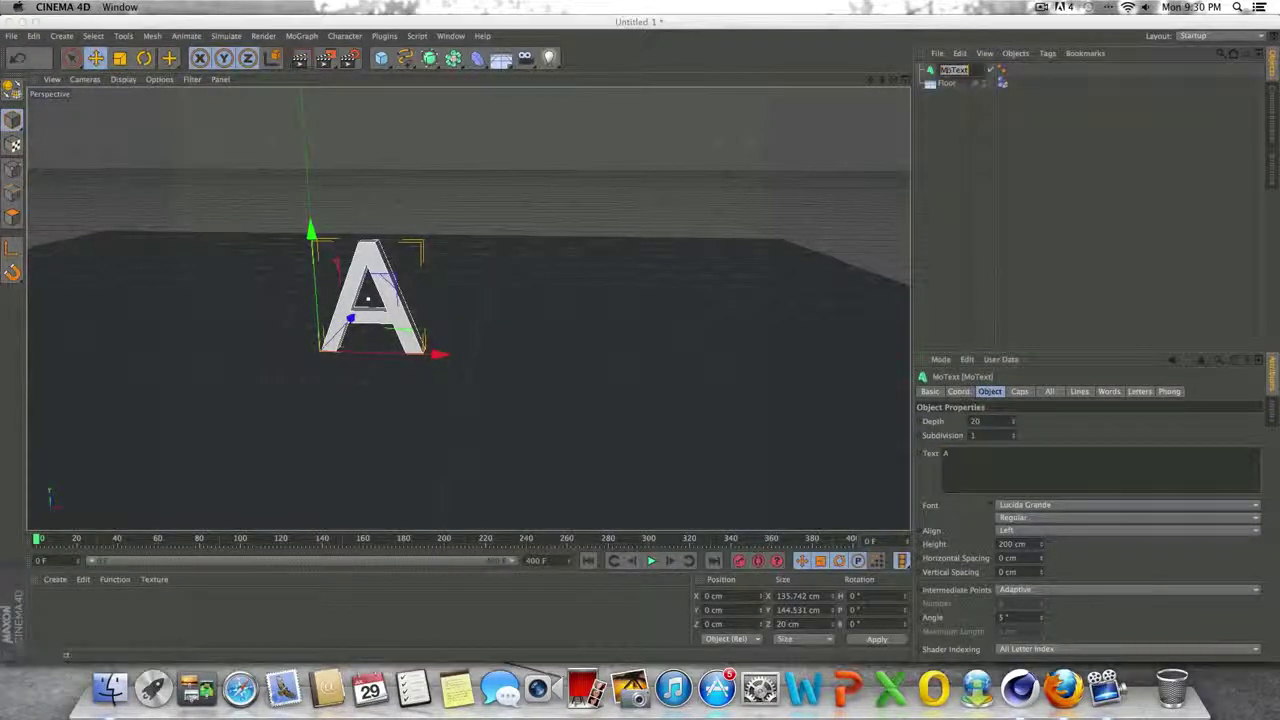
pyautogui.write('A')
pyautogui.press('Return')
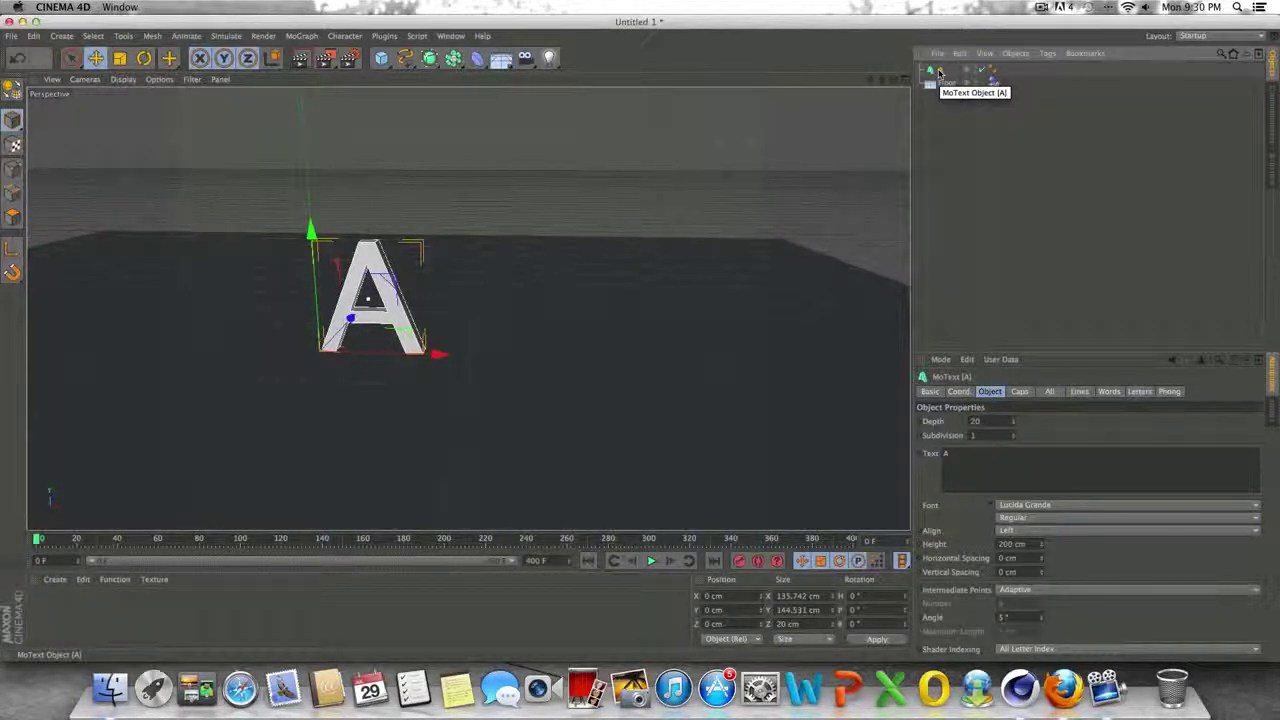
# Duplicate the A text object and rename the copy as B.
pyautogui.press('super+c')
pyautogui.press('super+v')
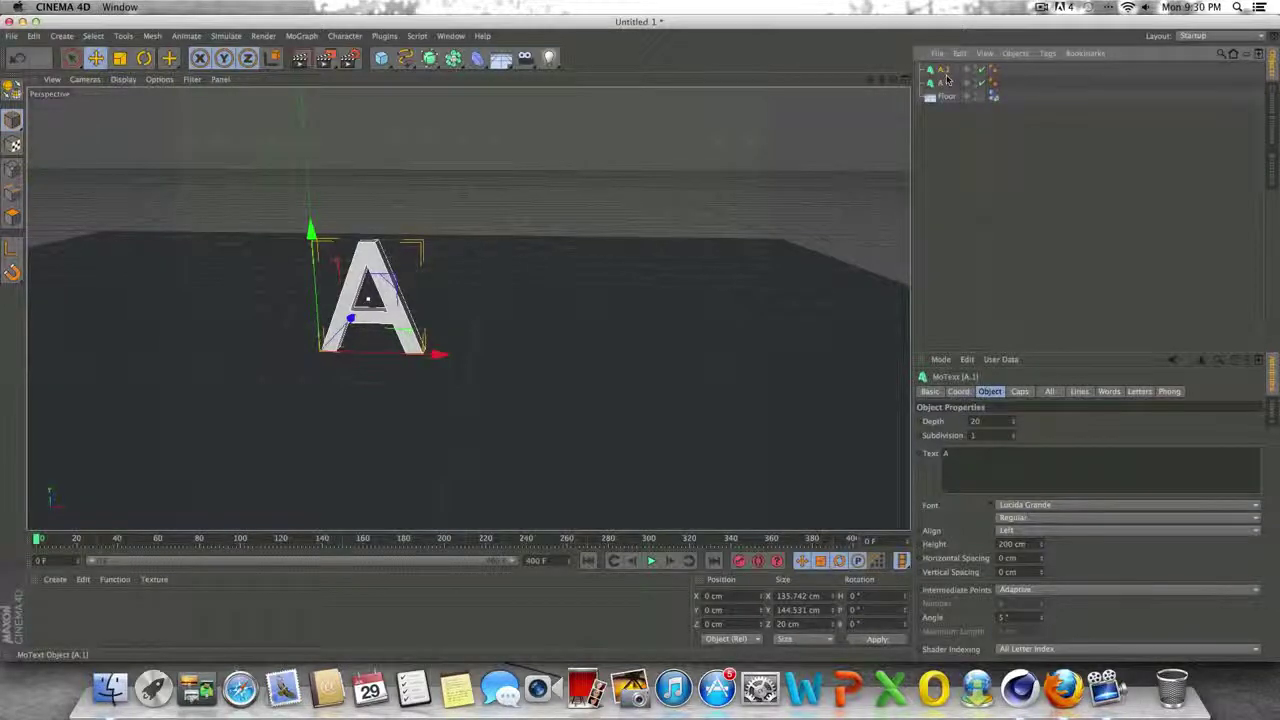
pyautogui.doubleClick(945, 70)
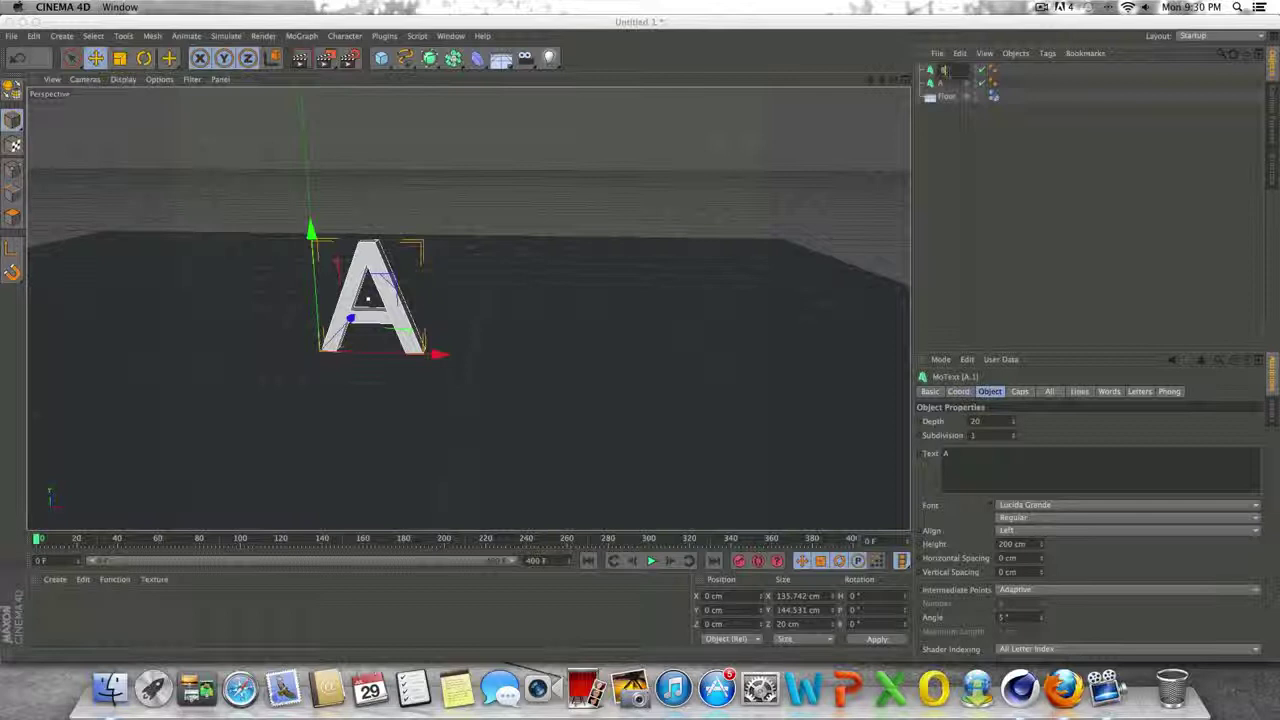
pyautogui.write('B')
pyautogui.press('Return')
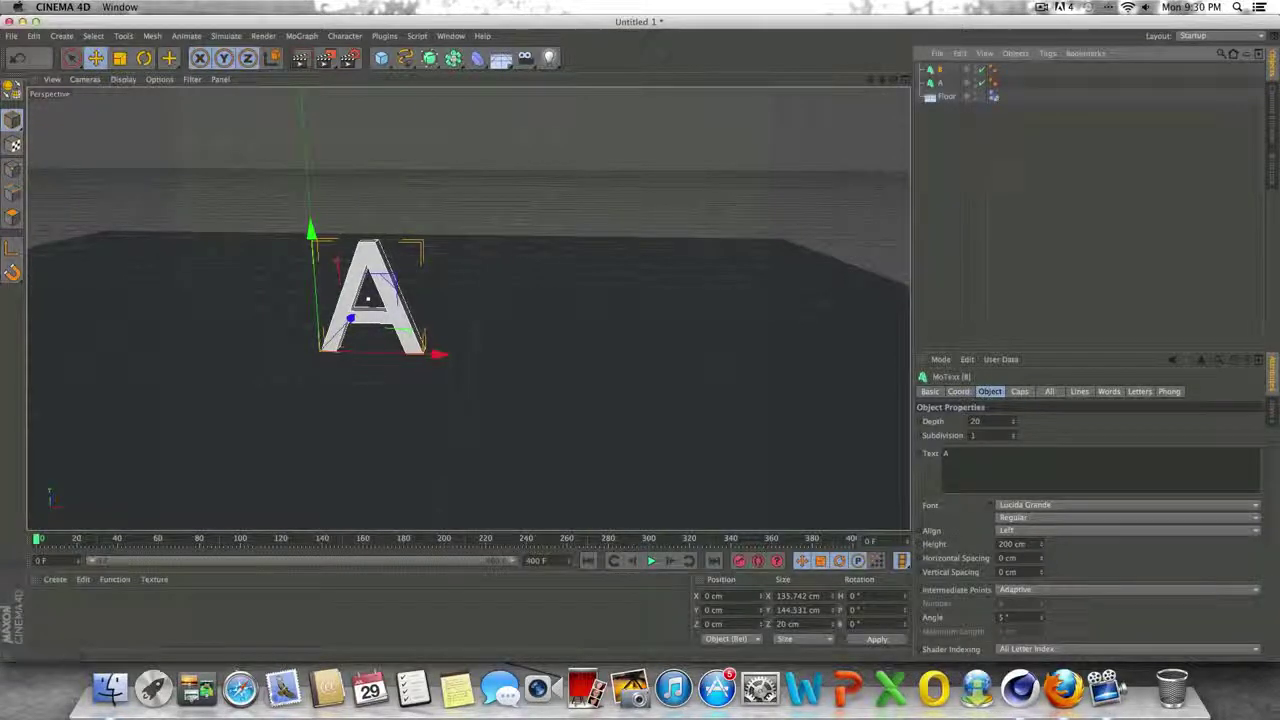
# Set the copy's text to "B" and move it about 483 cm away from the A along the X axis.
pyautogui.moveTo(959, 475); pyautogui.dragTo(740, 413)
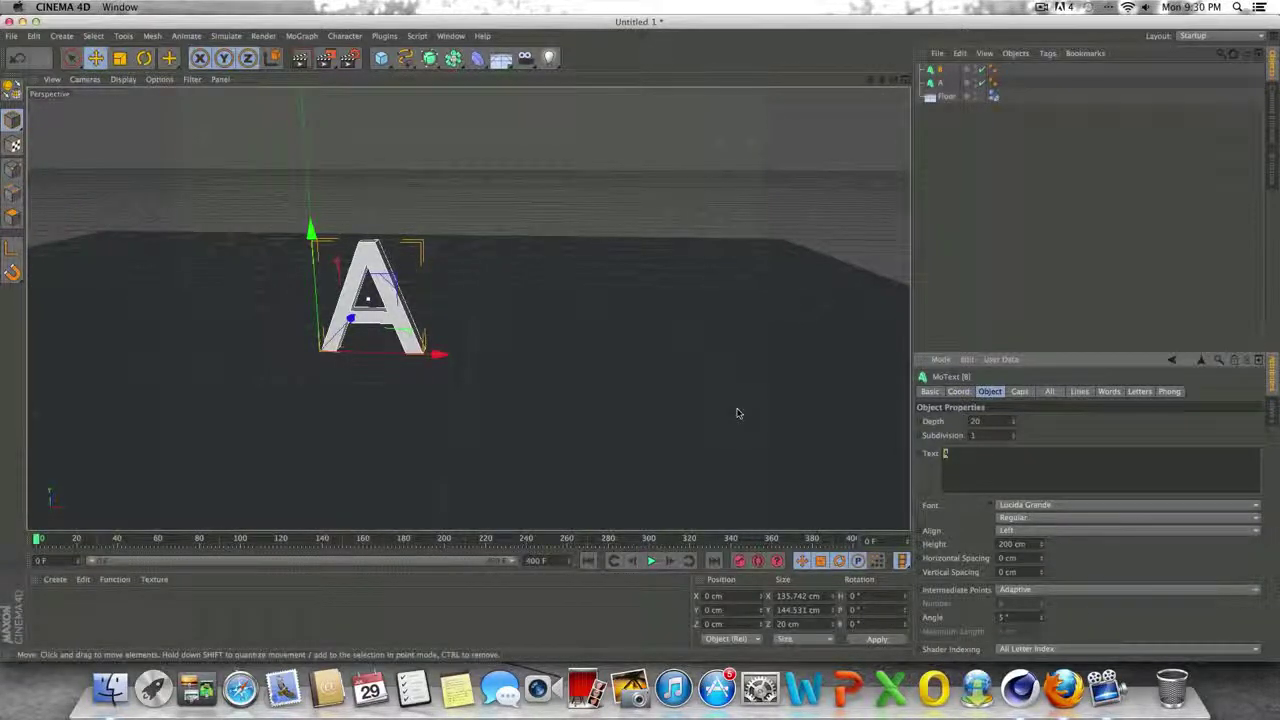
pyautogui.write('B')
pyautogui.click(918, 170)
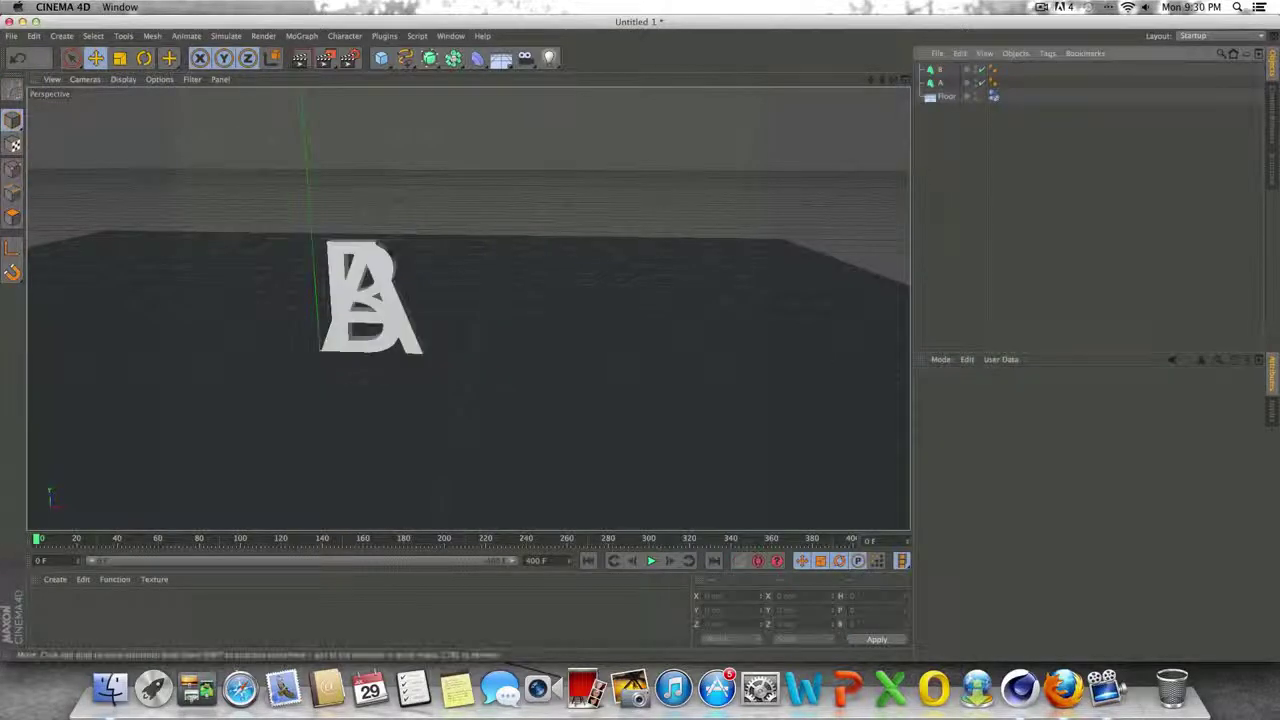
pyautogui.click(935, 84)
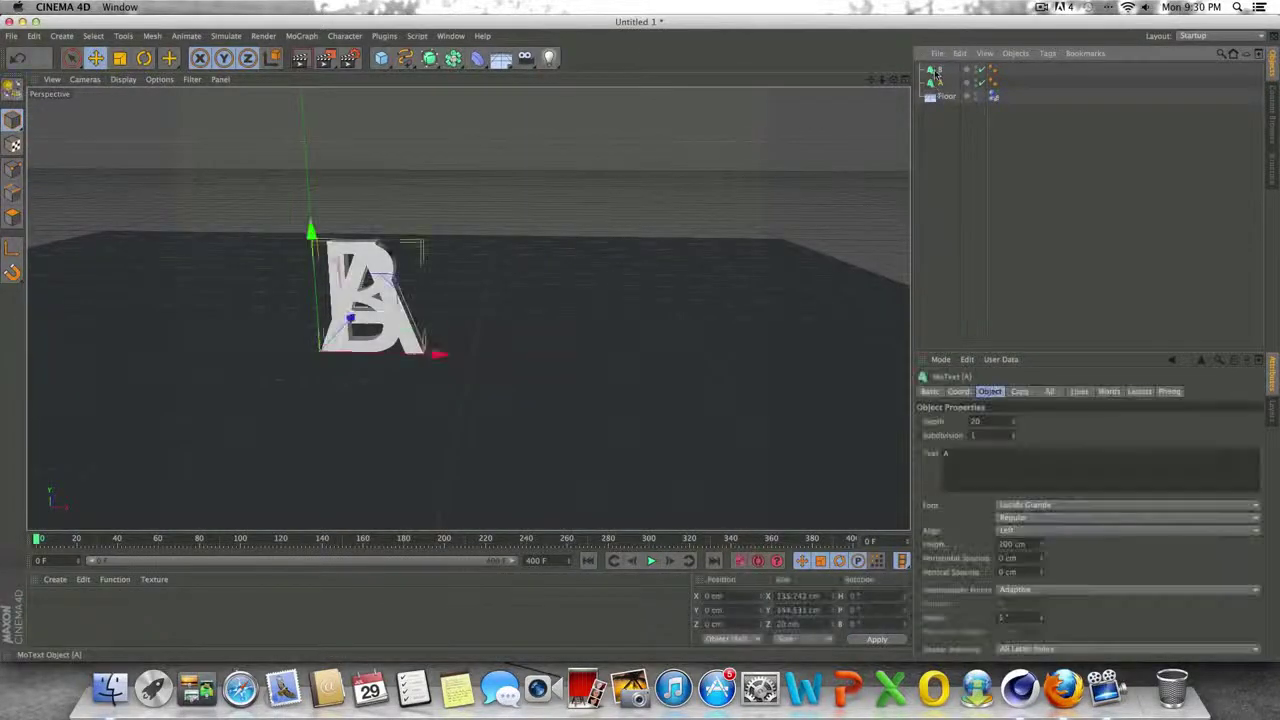
pyautogui.moveTo(440, 354); pyautogui.dragTo(830, 375)
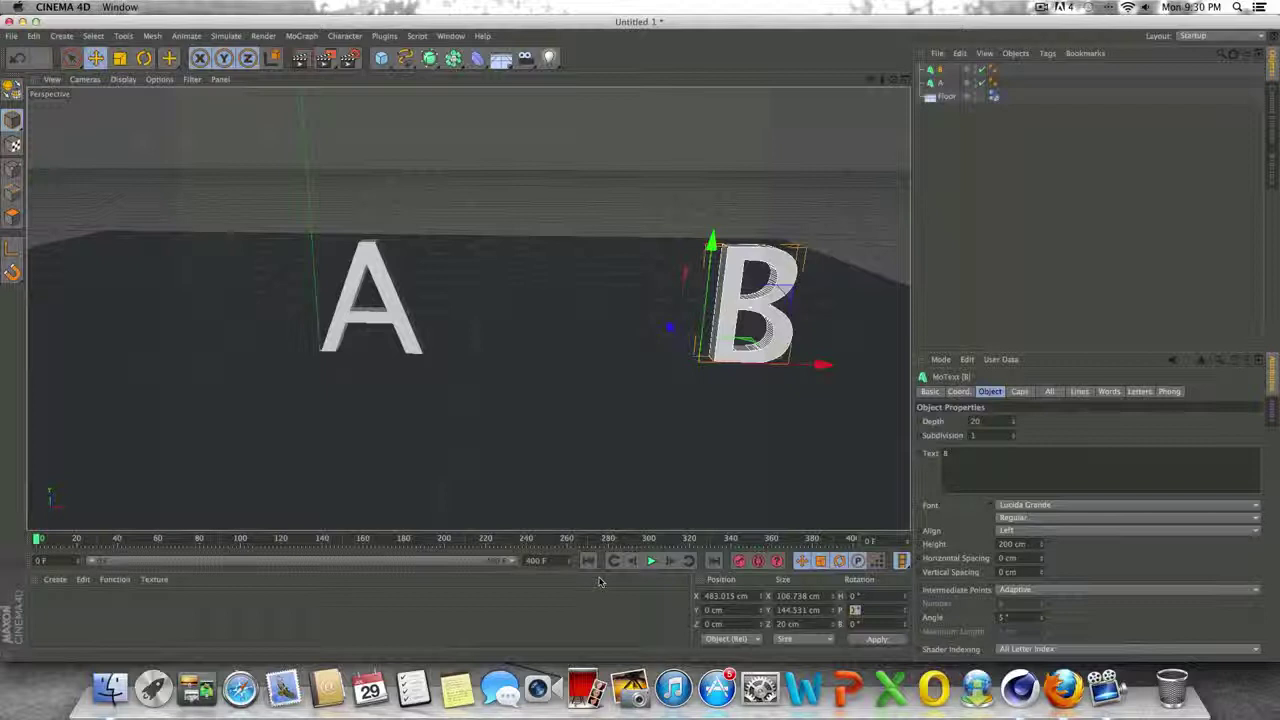
# Try rotating the B letter by 90° in pitch, bank and heading in turn, resetting pitch and bank to 0°.
pyautogui.press('Return')
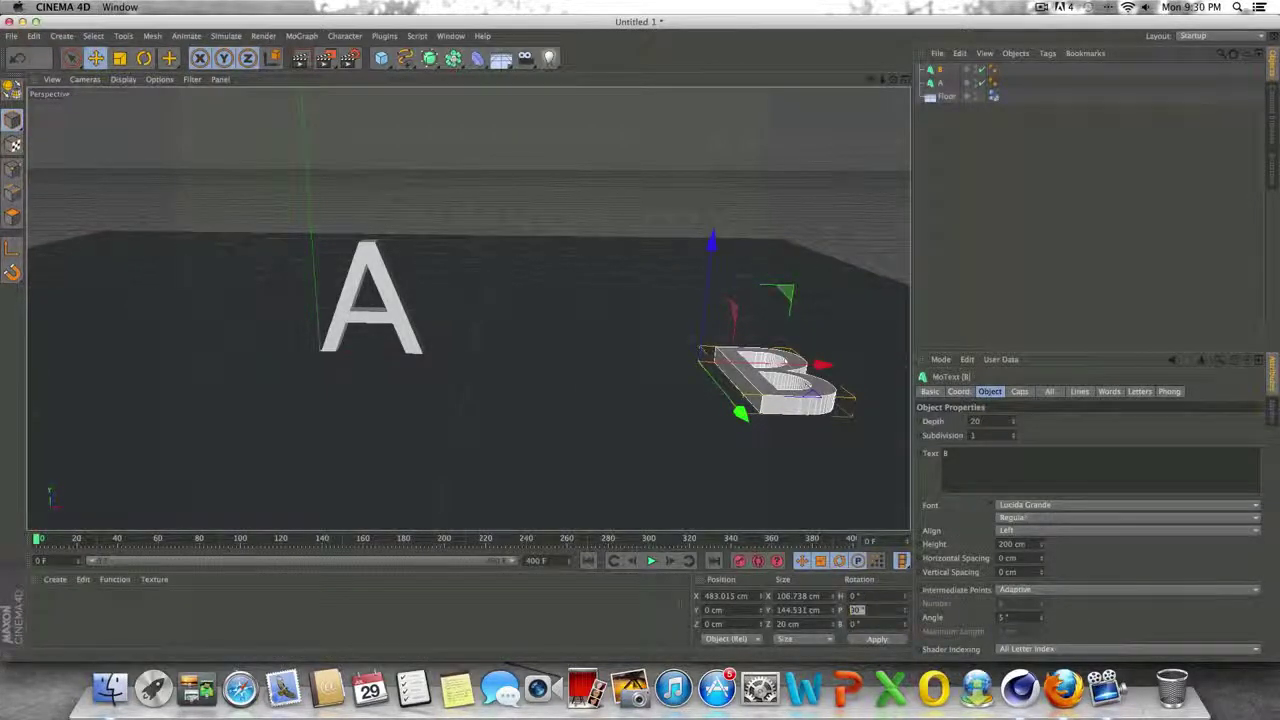
pyautogui.write('0')
pyautogui.press('Return')
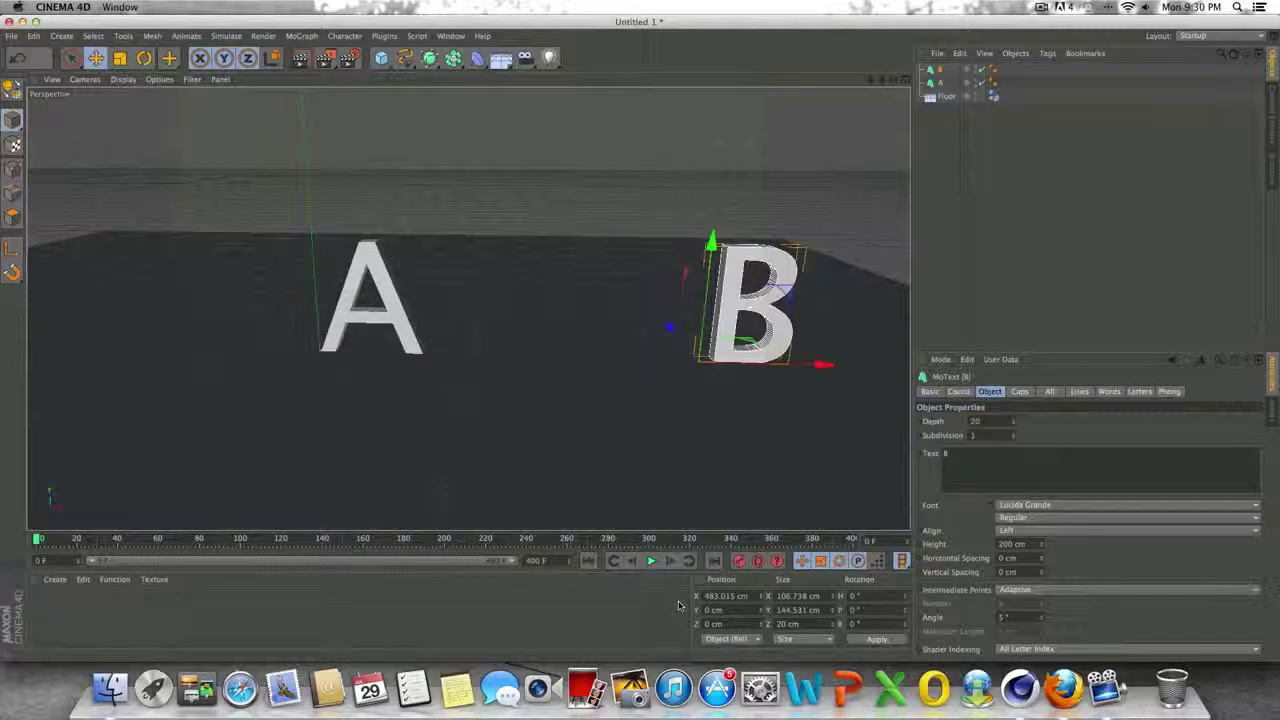
pyautogui.doubleClick(855, 624)
pyautogui.write('90')
pyautogui.press('Return')
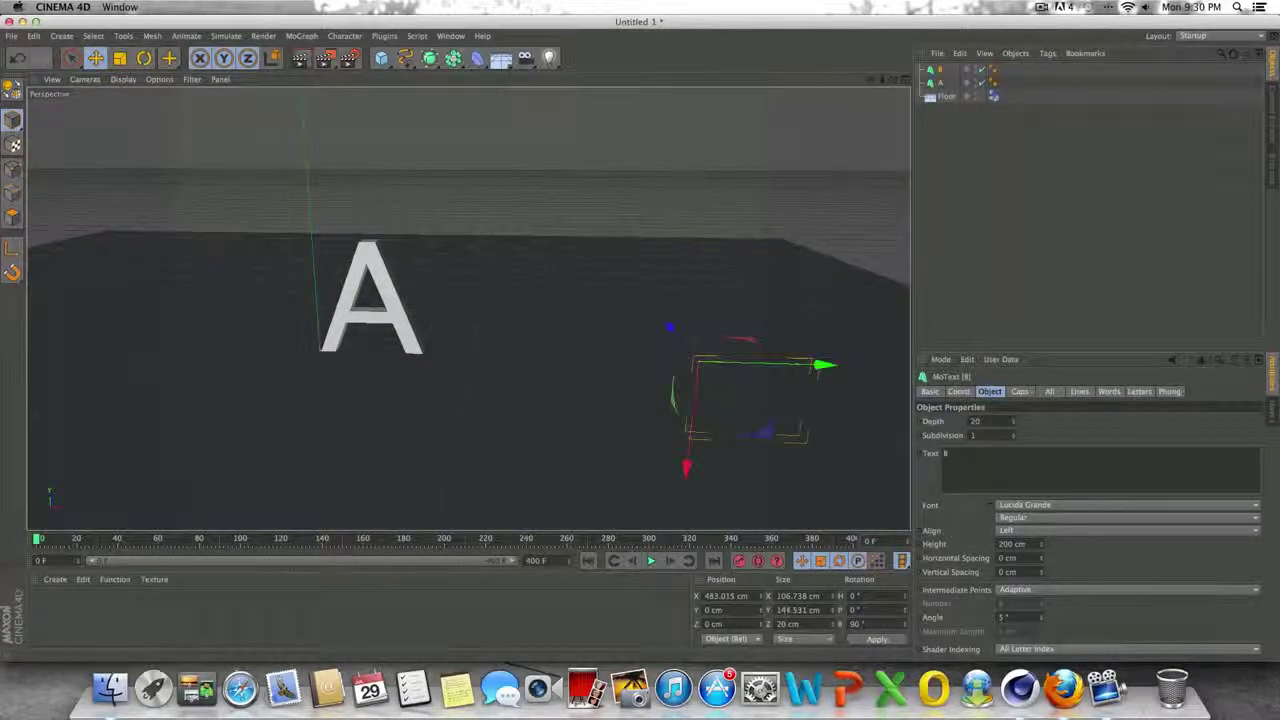
pyautogui.doubleClick(855, 624)
pyautogui.write('0')
pyautogui.press('Return')
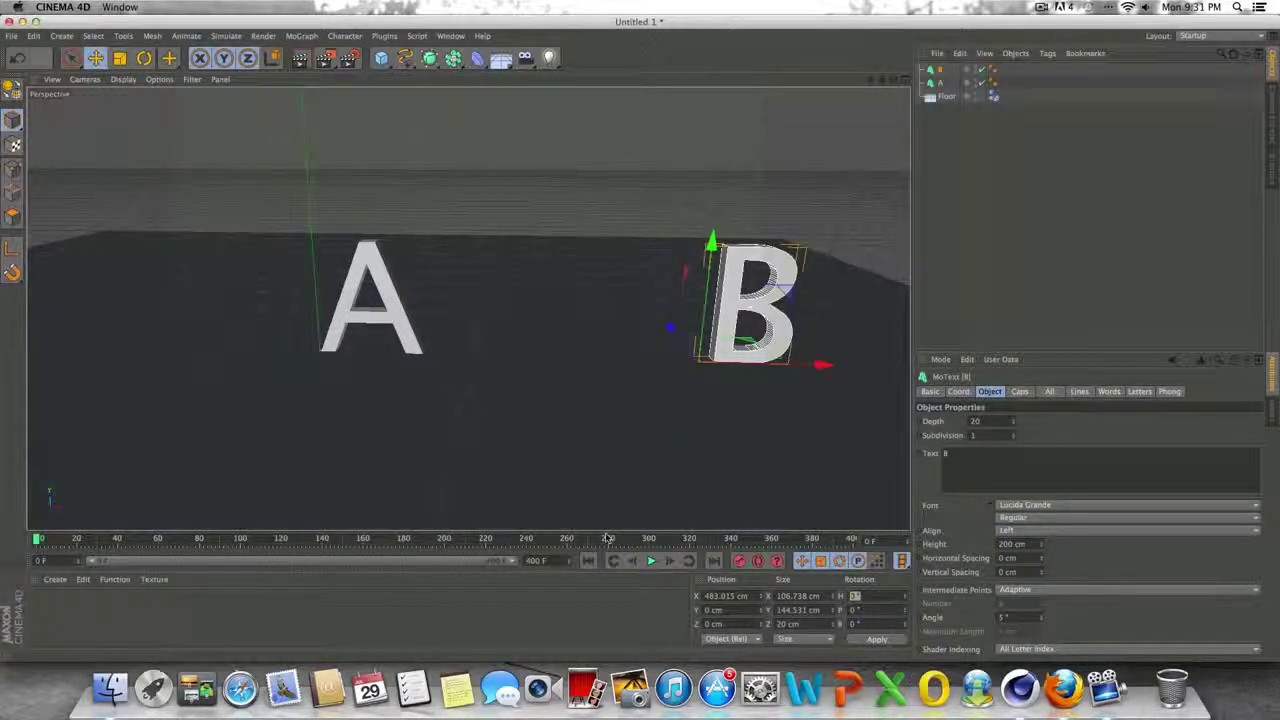
pyautogui.write('90')
pyautogui.press('Return')
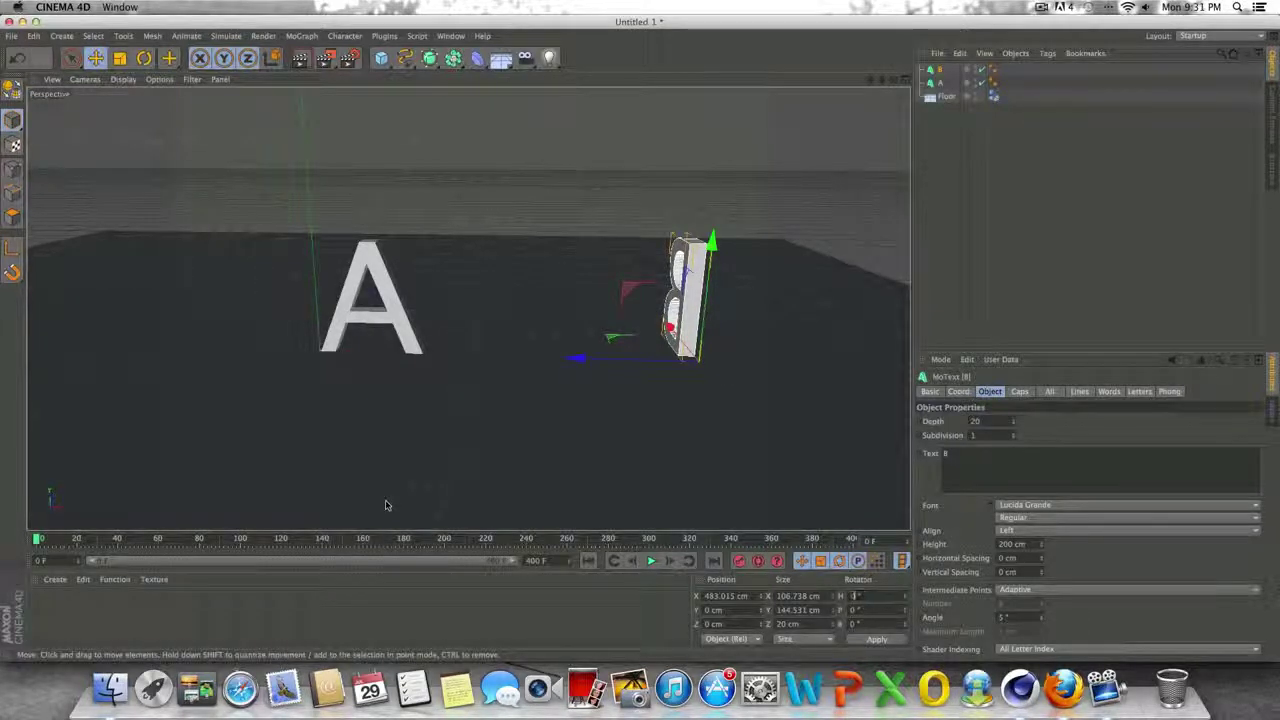
# Set the heading rotation of both the B and the A letters to -90°.
pyautogui.write('-90')
pyautogui.press('Return')
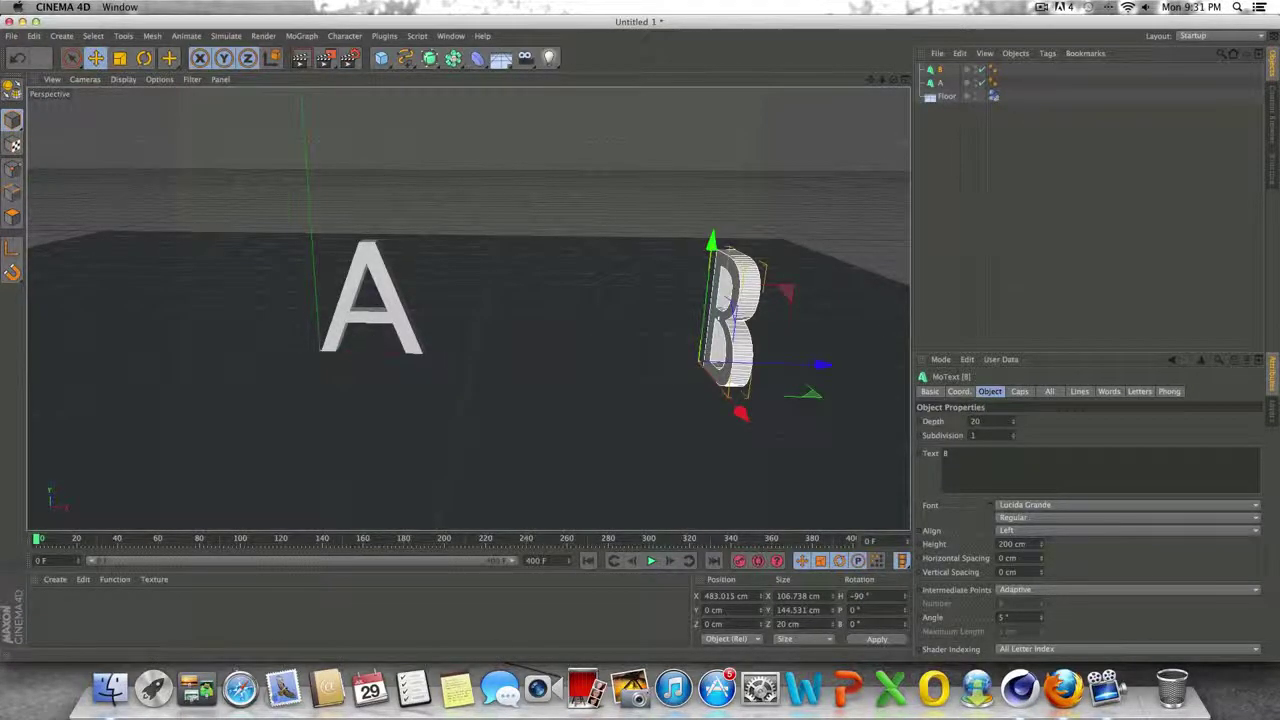
pyautogui.click(367, 298)
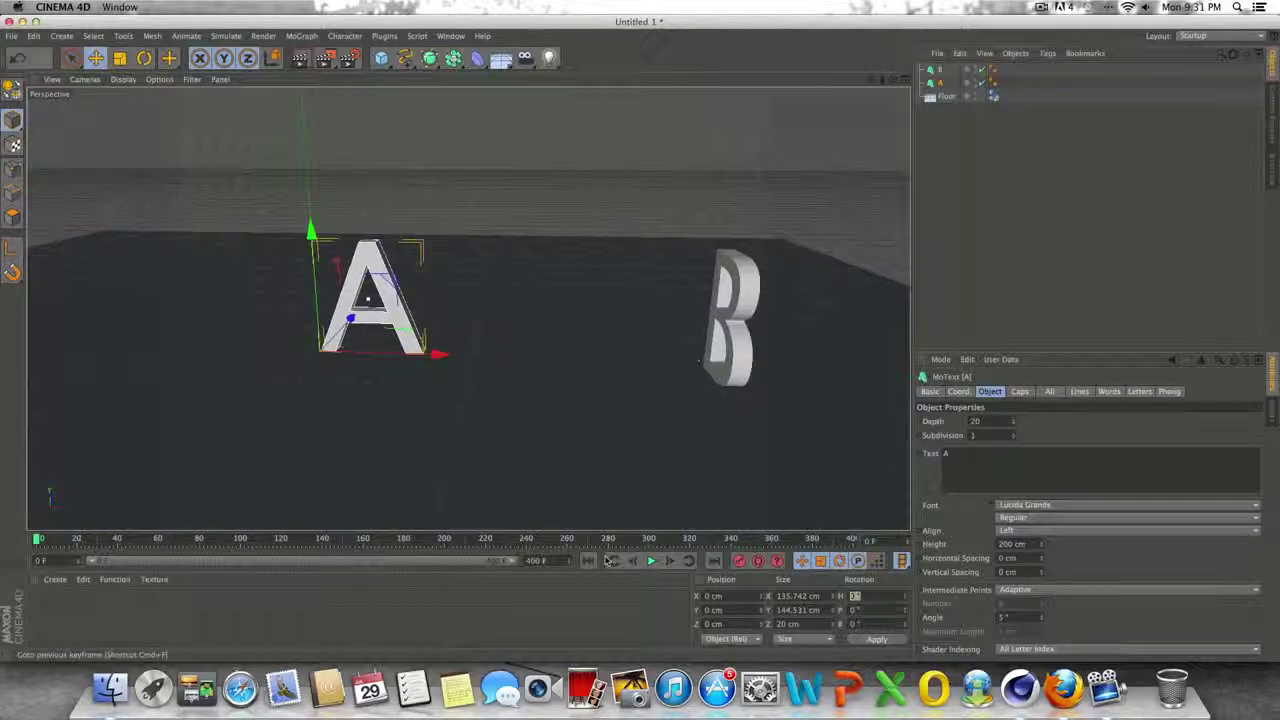
pyautogui.write('-90')
pyautogui.press('Return')
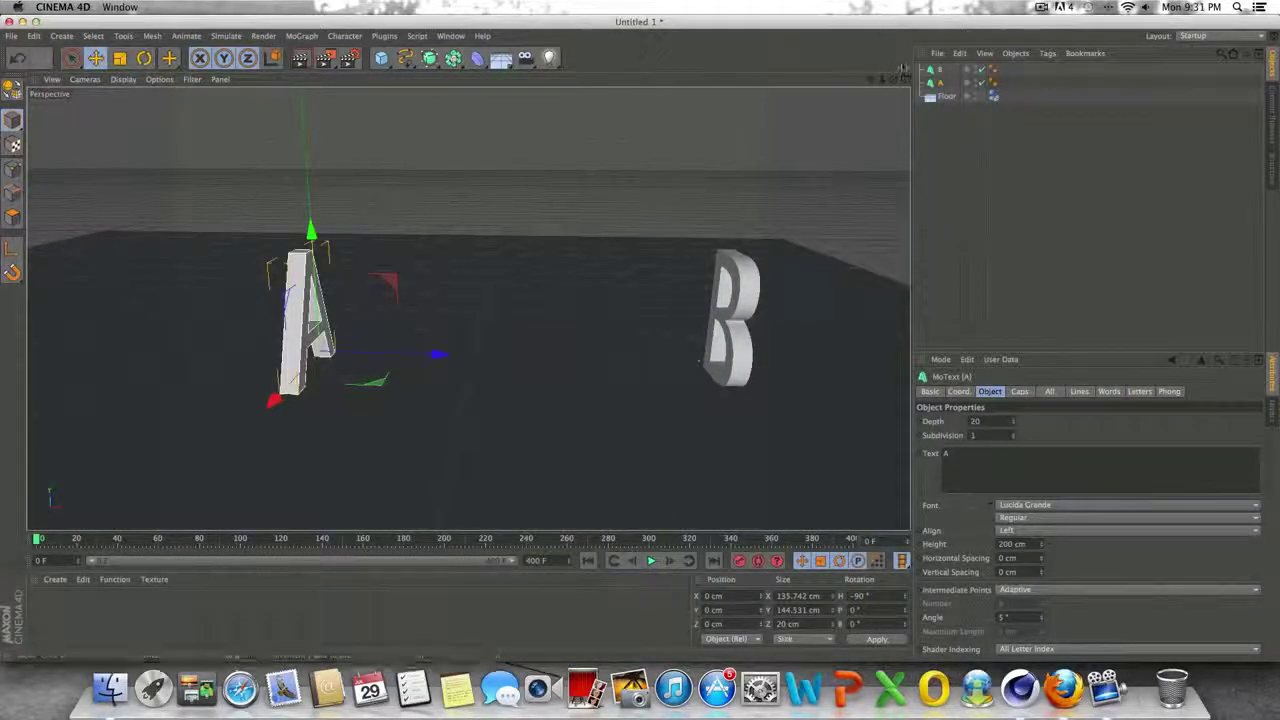
# Add a dynamics Spring object and assign the A letter as its Object A and the B letter as its Object B.
pyautogui.moveTo(893, 79); pyautogui.dragTo(1070, 79)
pyautogui.keyDown('alt'); pyautogui.moveTo(467, 308); pyautogui.dragTo(467, 308); pyautogui.keyUp('alt')
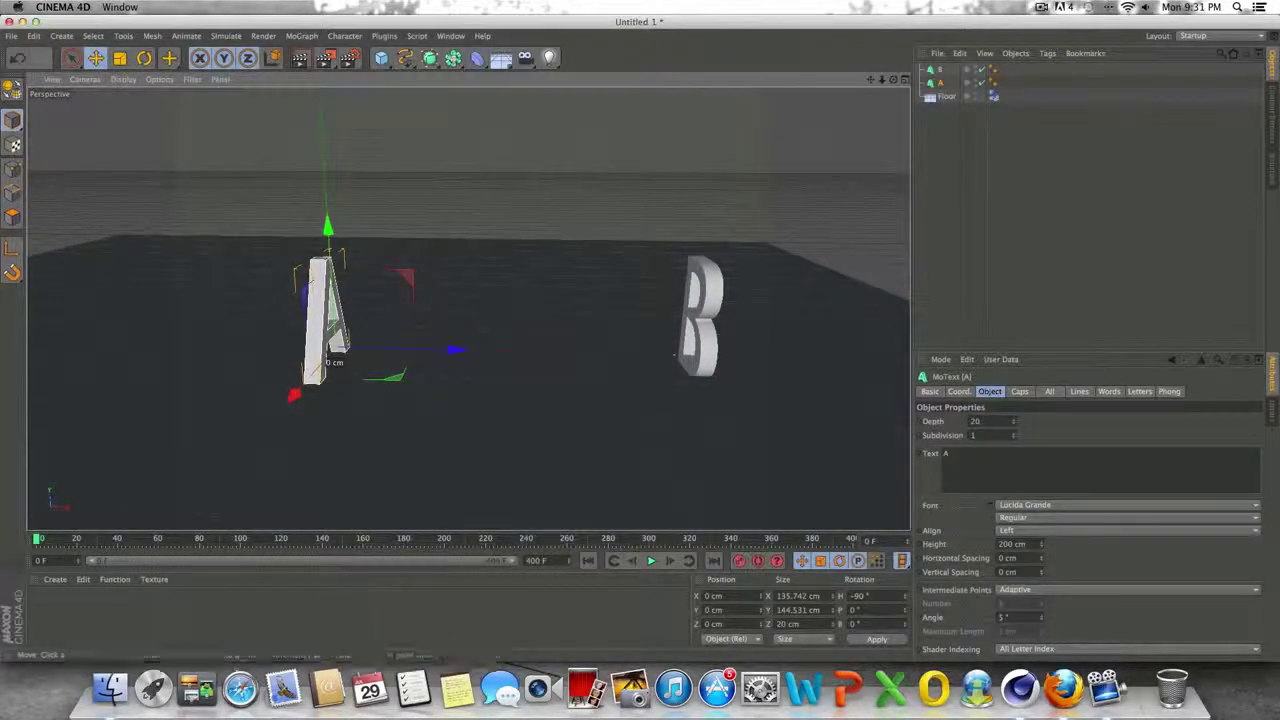
pyautogui.click(224, 38)
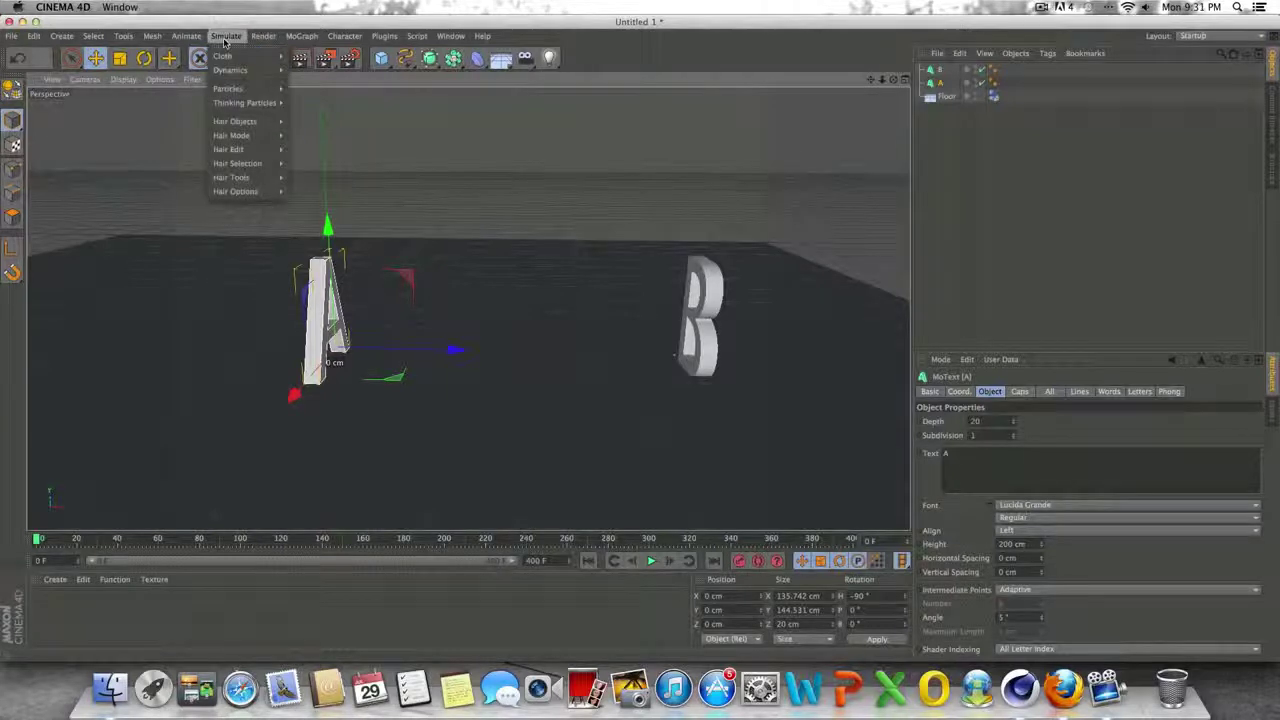
pyautogui.moveTo(248, 77)
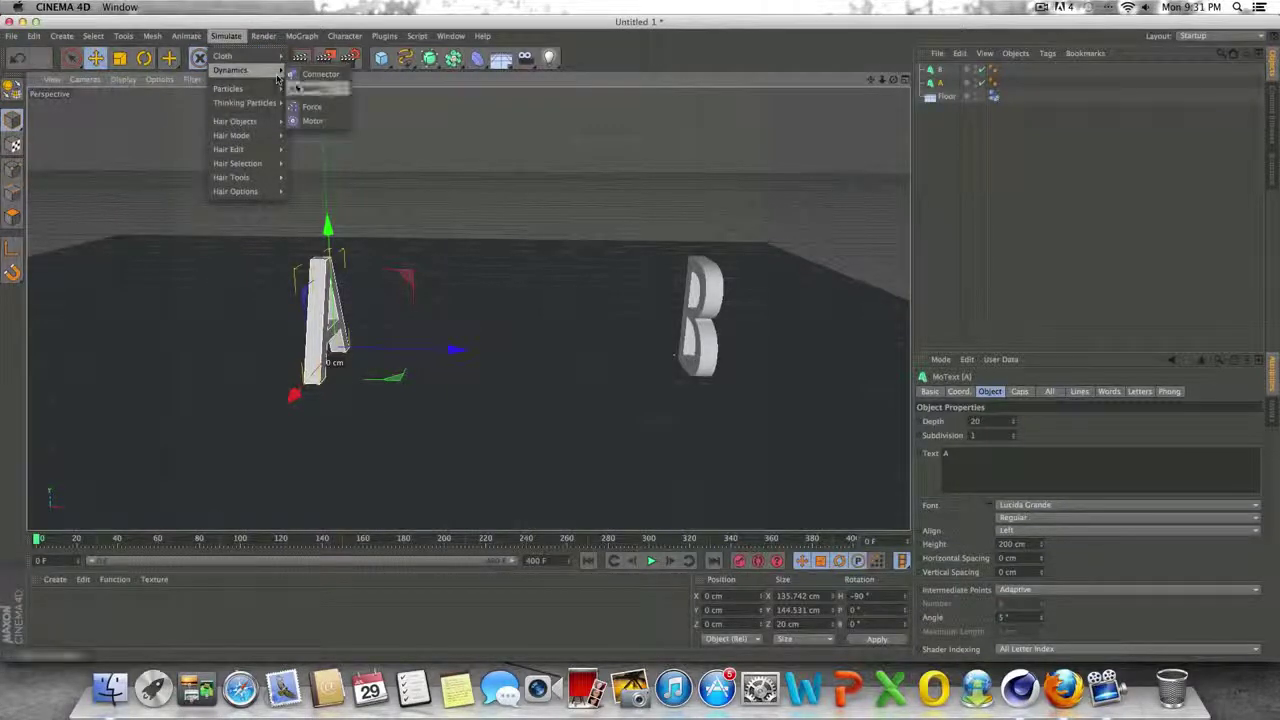
pyautogui.click(312, 88)
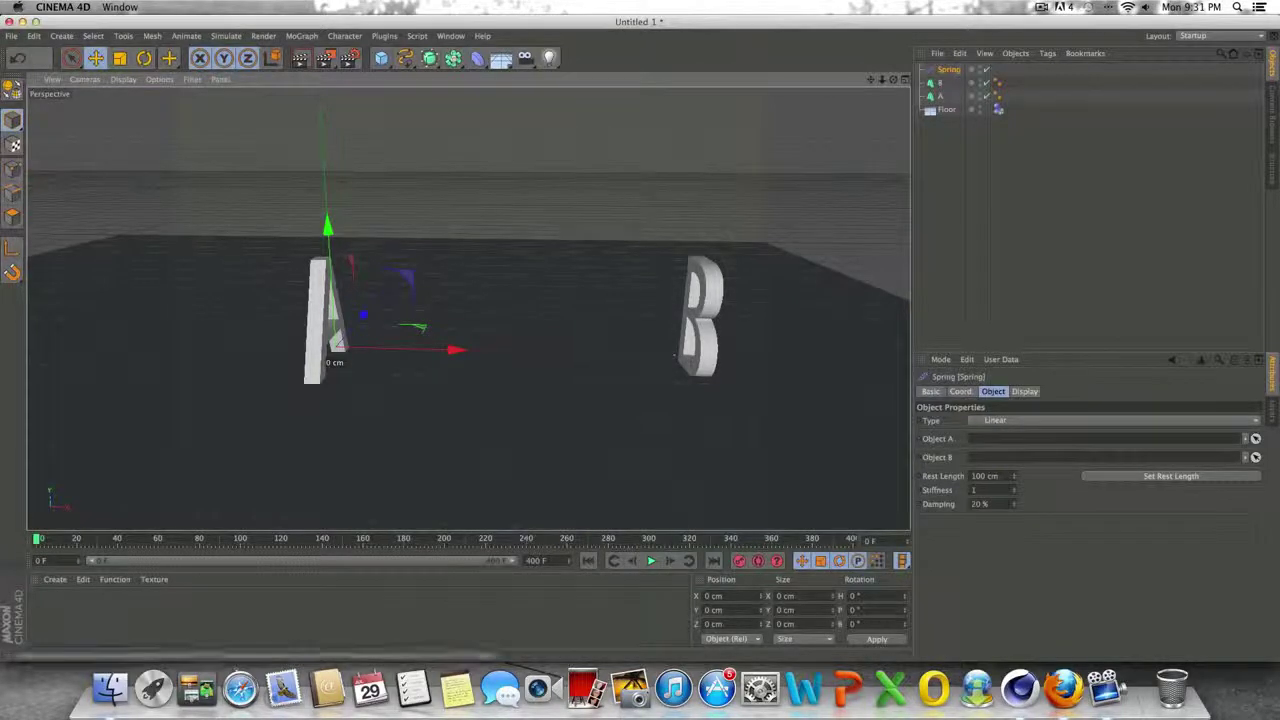
pyautogui.moveTo(893, 80); pyautogui.dragTo(1010, 440)
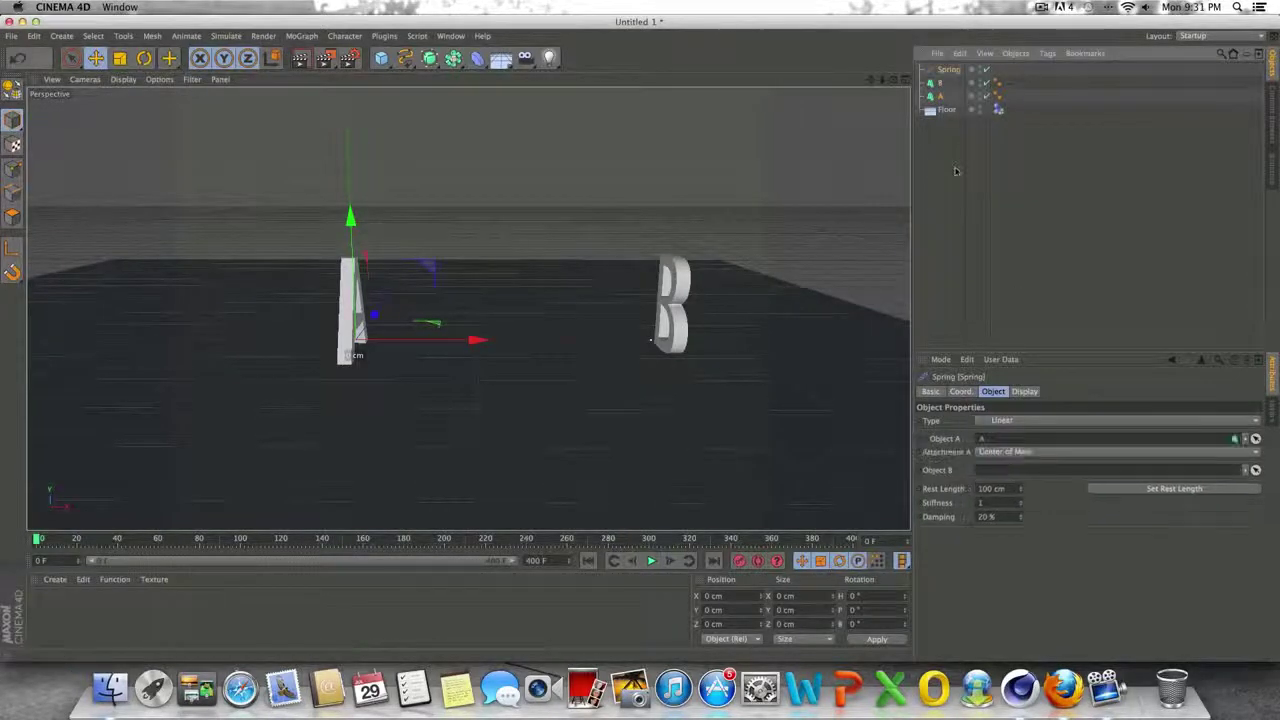
pyautogui.moveTo(938, 86); pyautogui.dragTo(1020, 472)
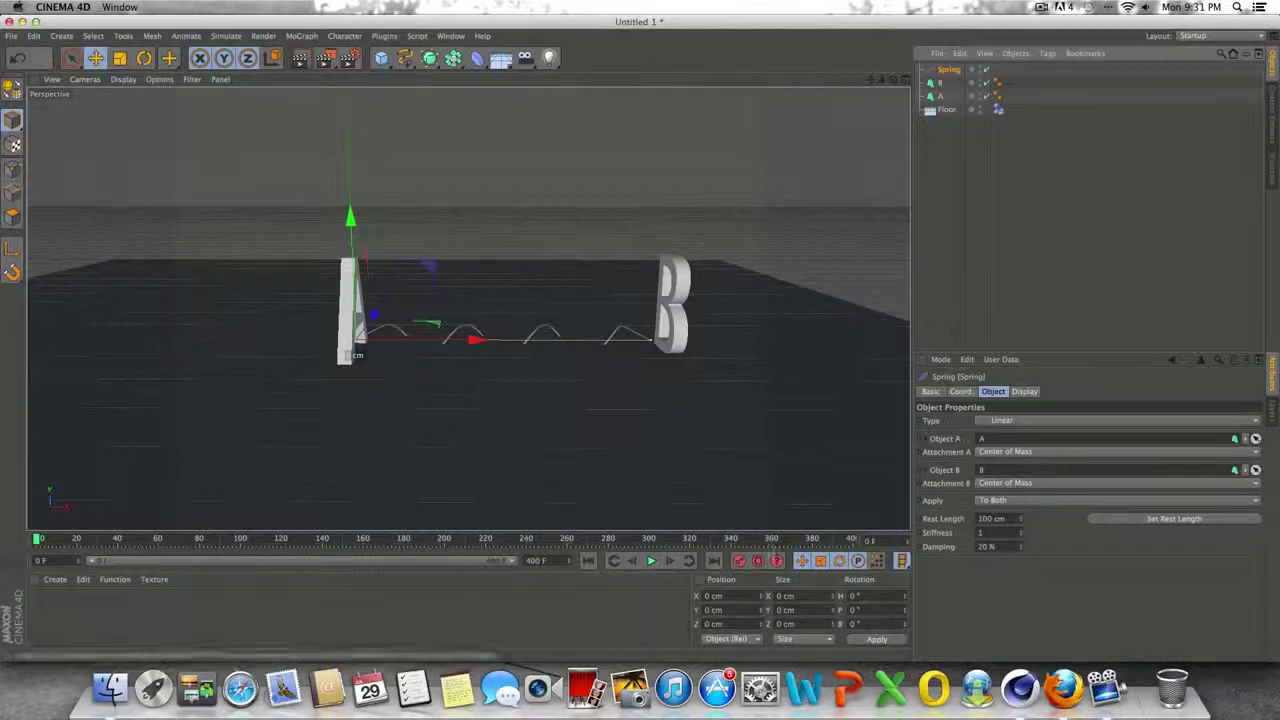
# Inspect the spring between the two letters, play the simulation, and return to the first frame.
pyautogui.scroll(4, 386, 338)
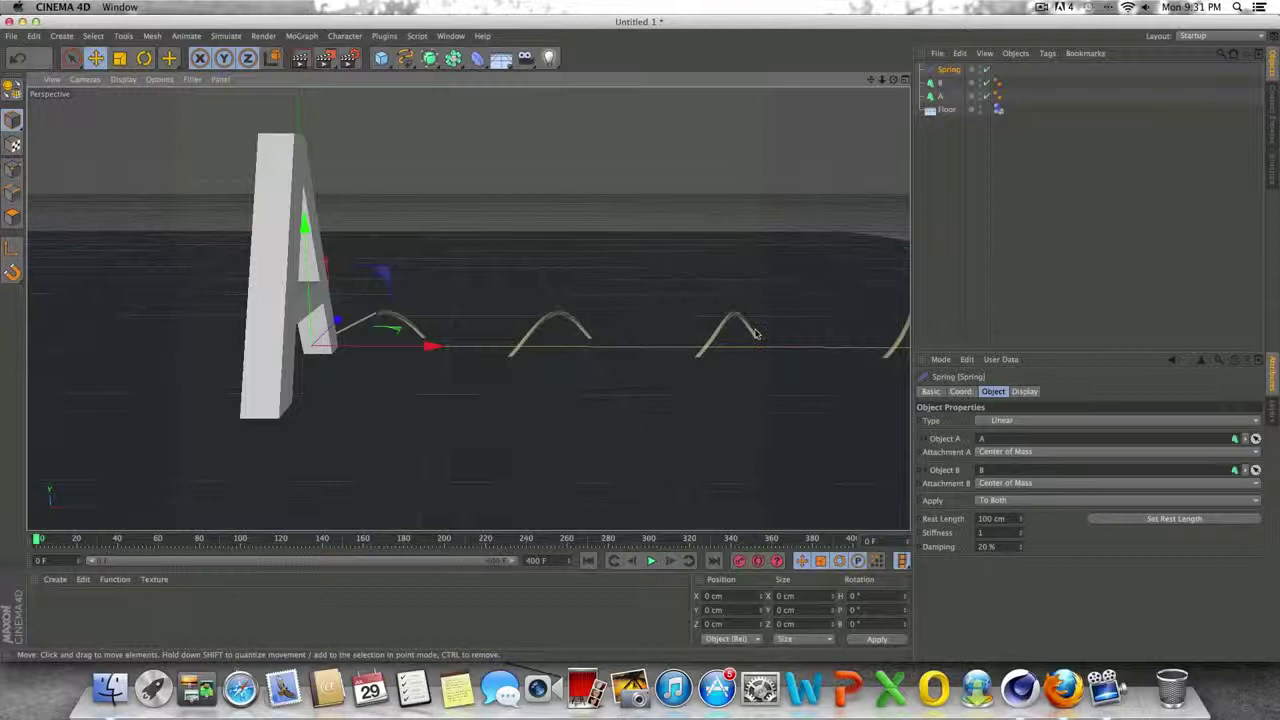
pyautogui.scroll(-4, 705, 422)
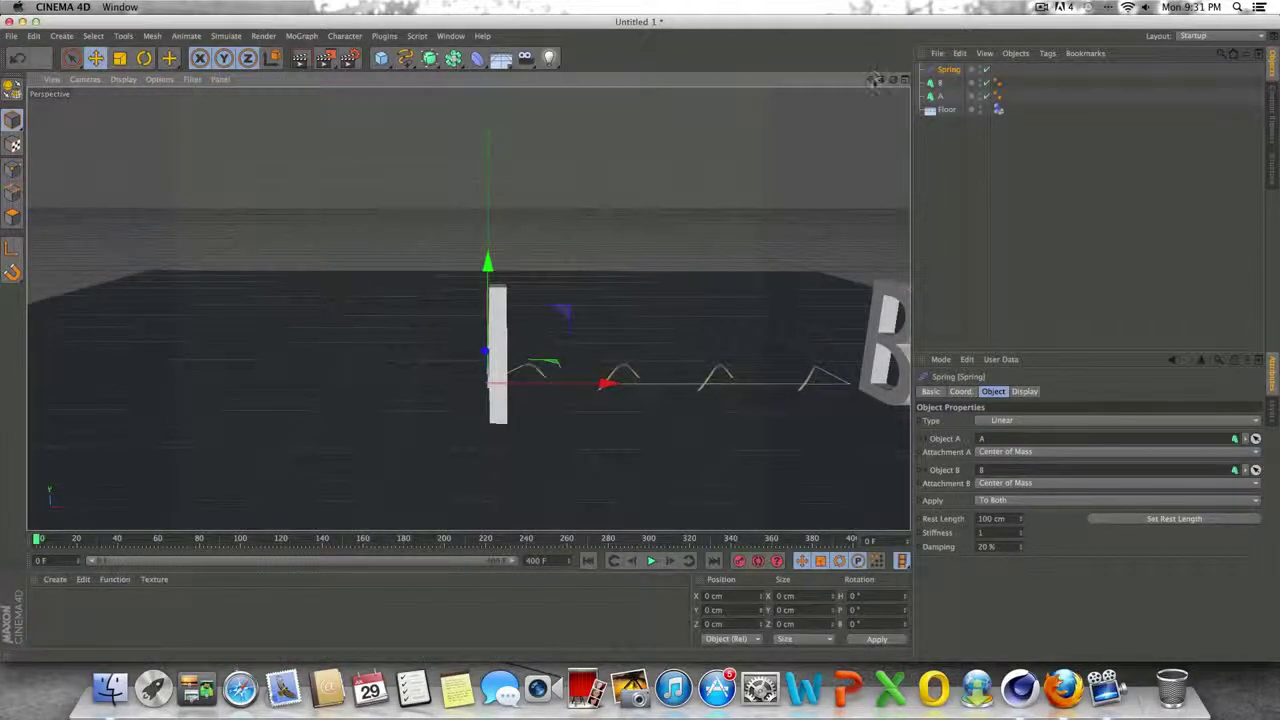
pyautogui.moveTo(873, 80); pyautogui.dragTo(777, 64)
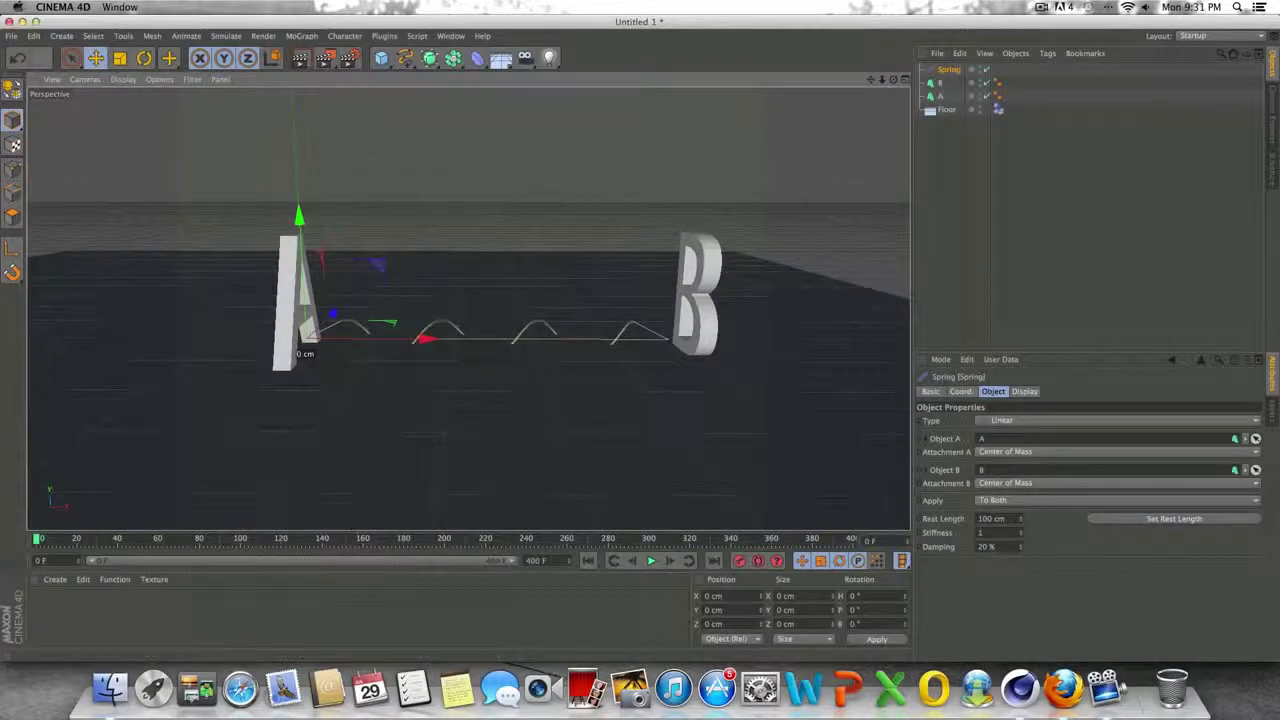
pyautogui.click(649, 562)
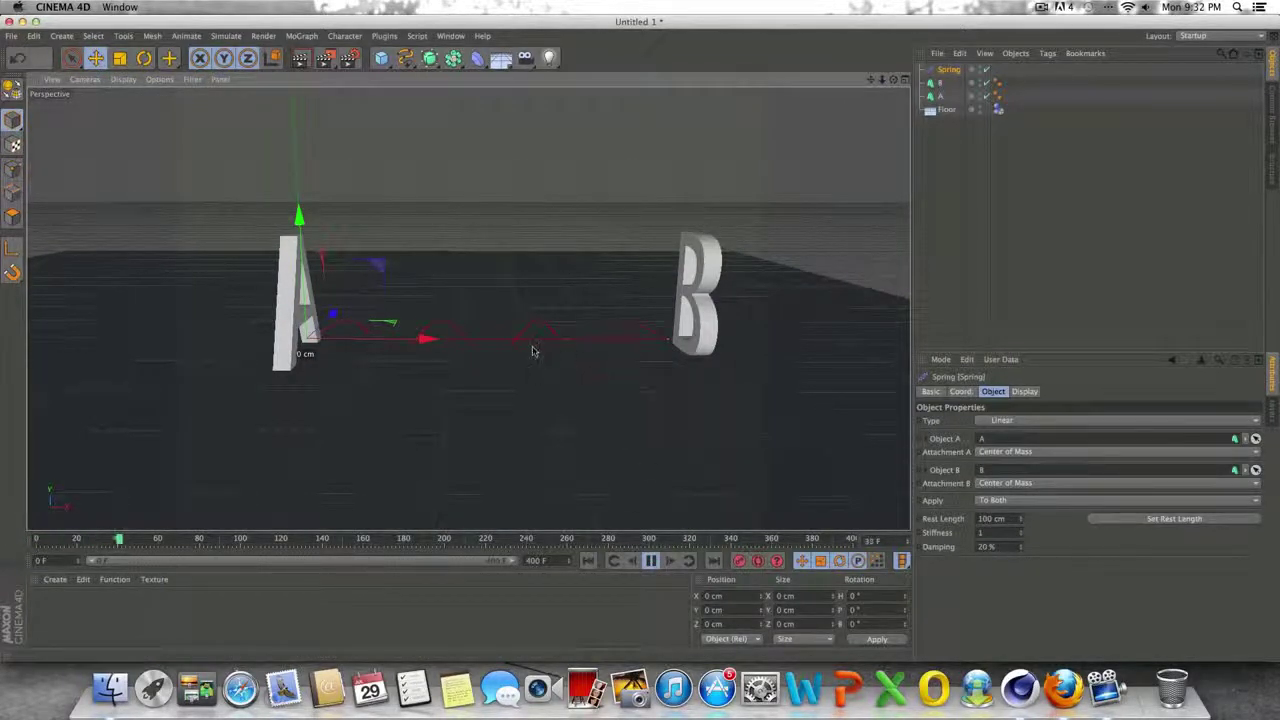
pyautogui.click(649, 563)
pyautogui.click(588, 561)
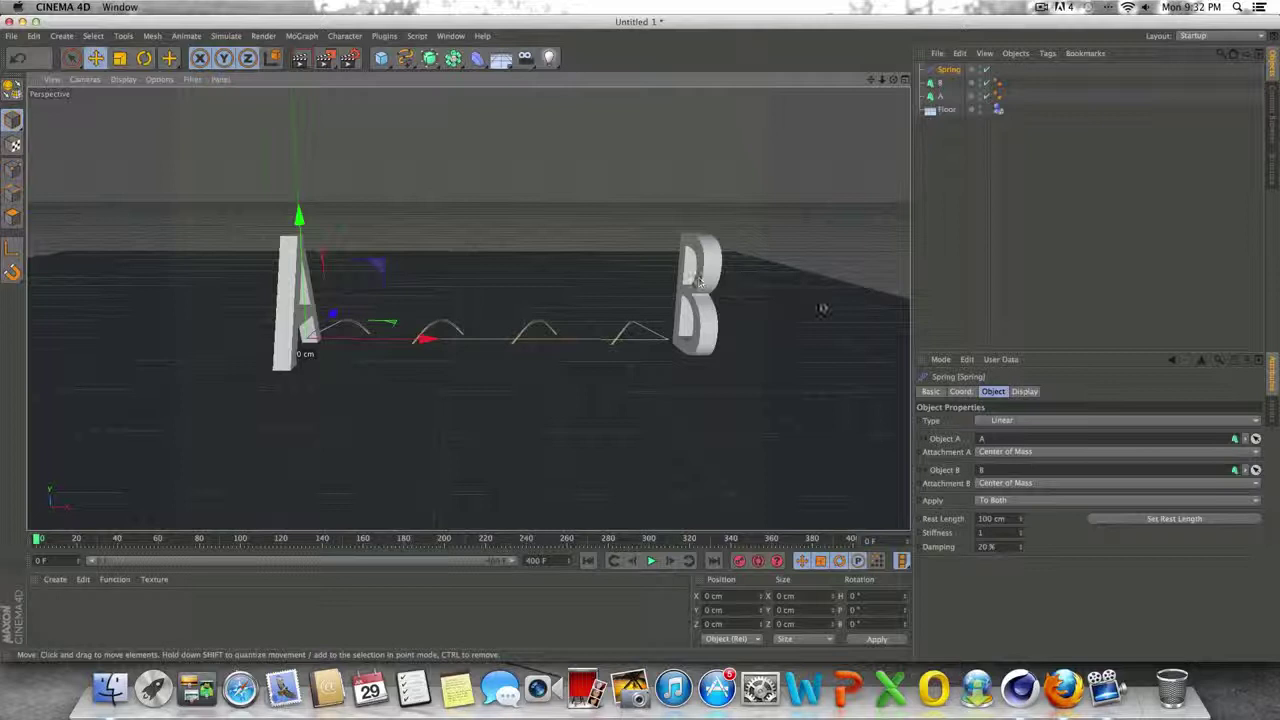
# Add a Rigid Body simulation tag to both the B and the A letters.
pyautogui.click(936, 83)
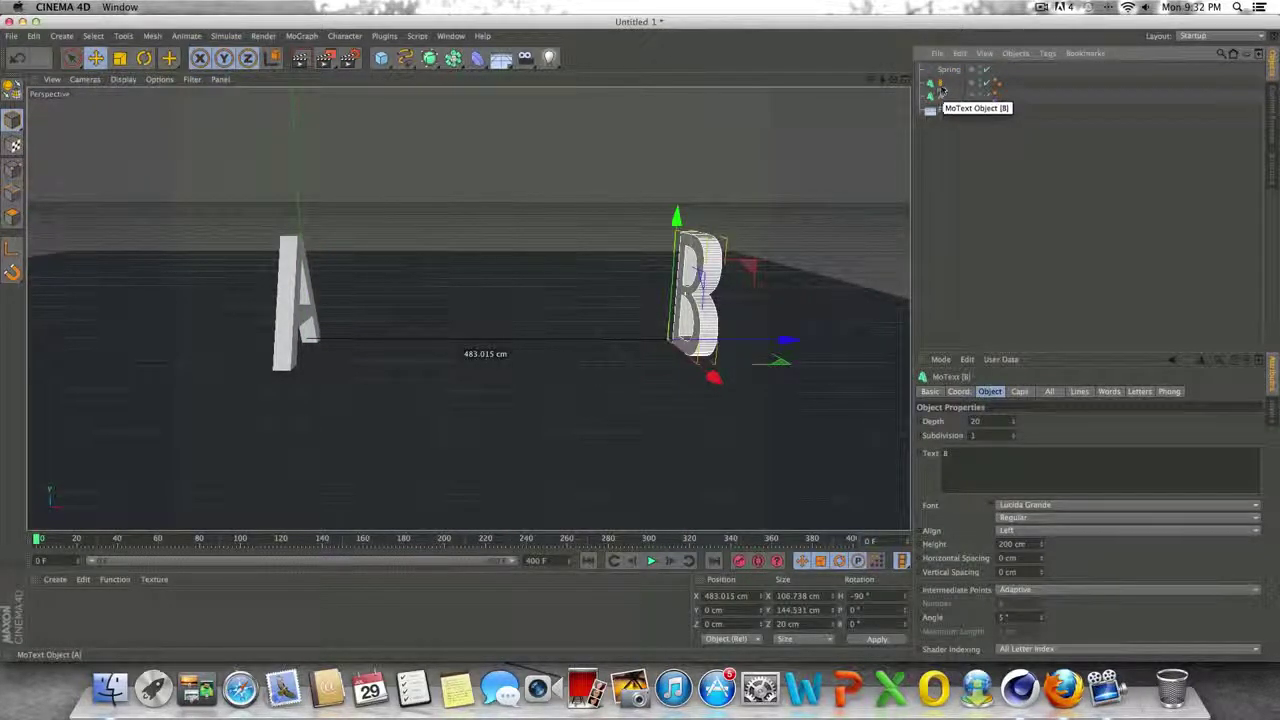
pyautogui.rightClick(940, 100)
pyautogui.moveTo(1000, 197)
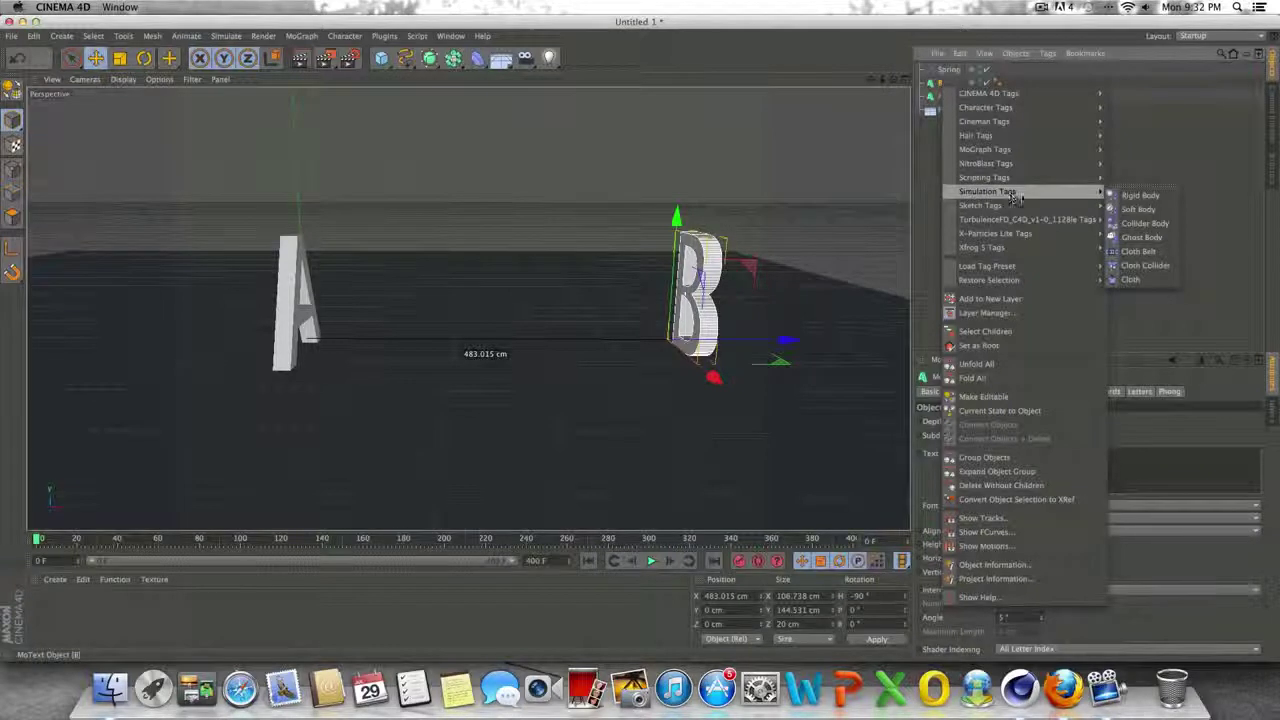
pyautogui.click(1144, 223)
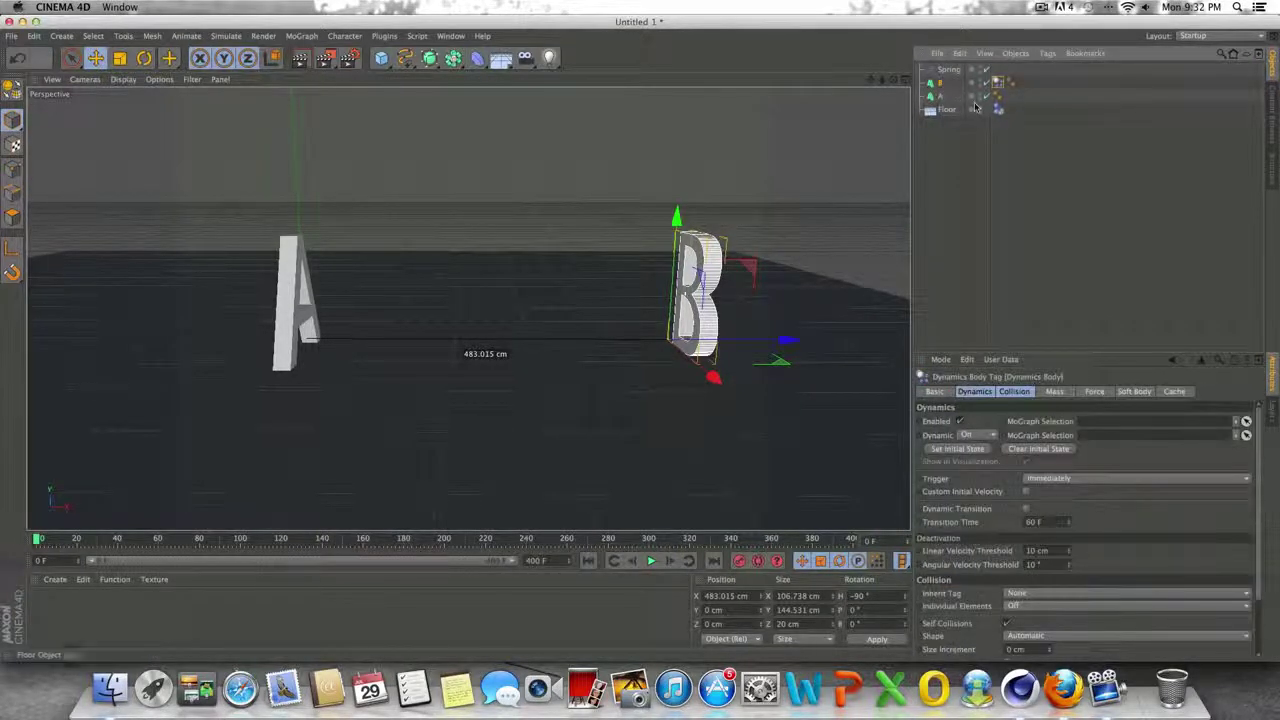
pyautogui.click(940, 96)
pyautogui.rightClick(935, 100)
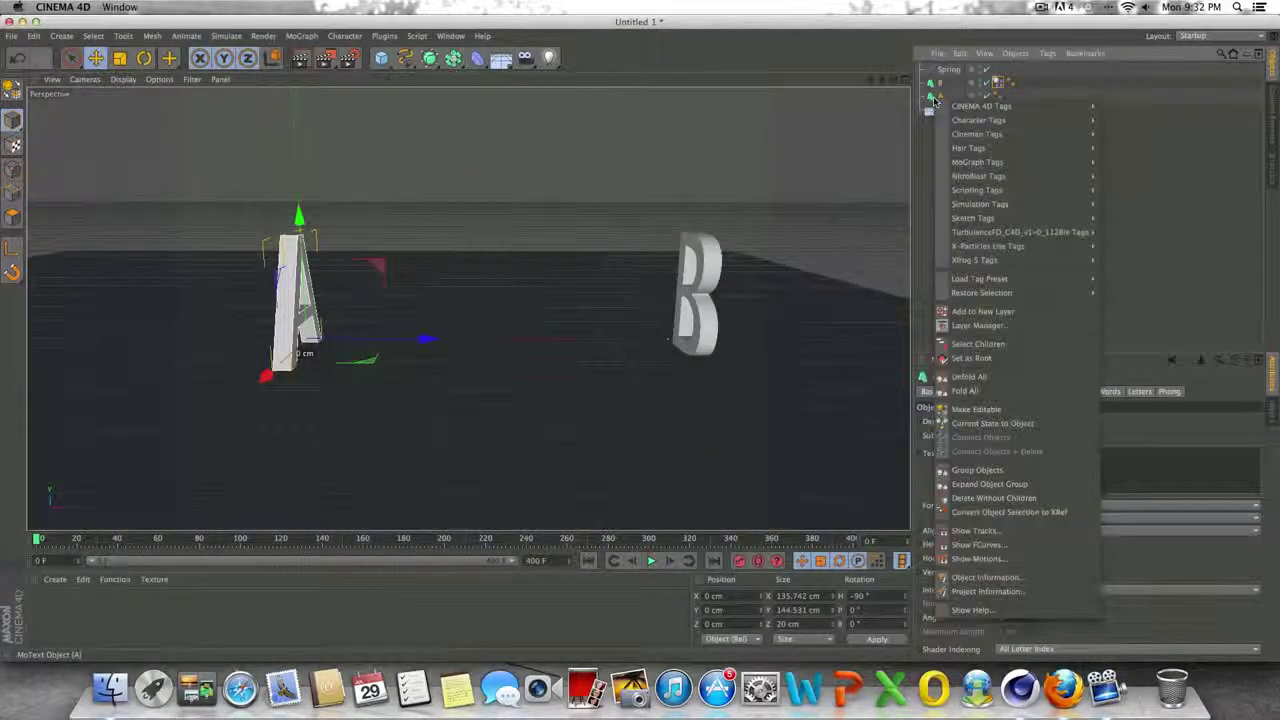
pyautogui.moveTo(1000, 204)
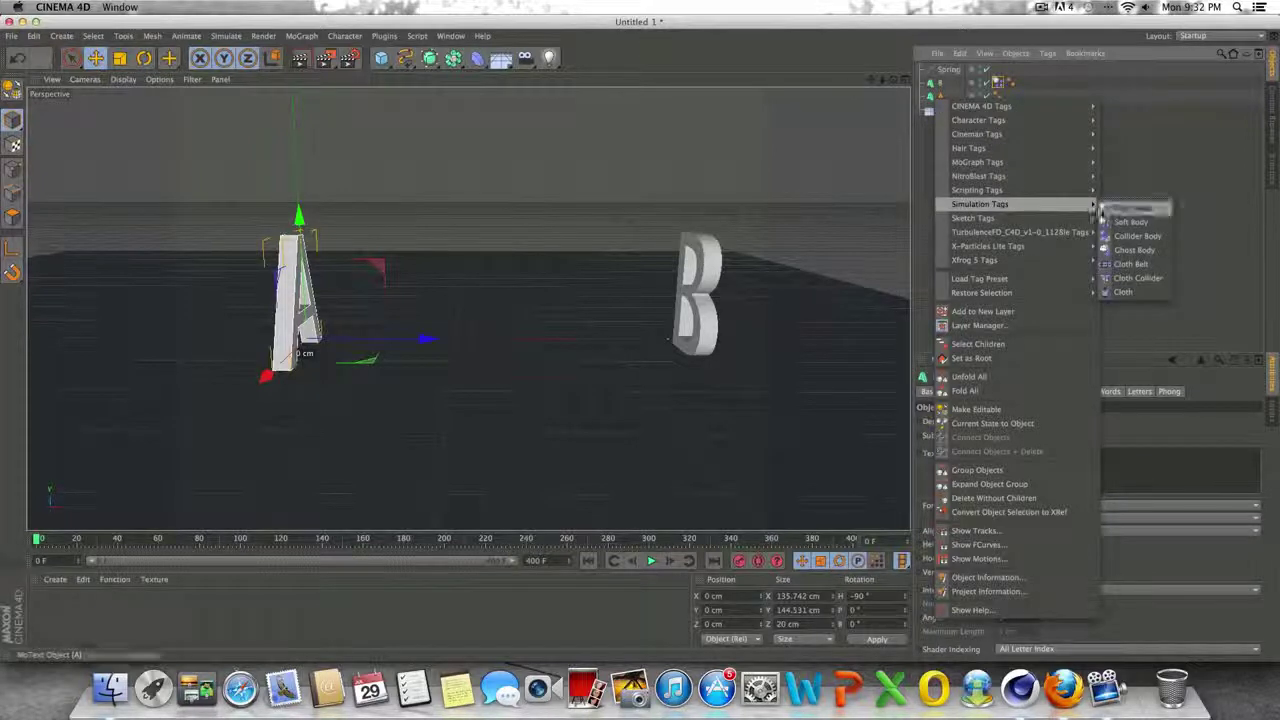
pyautogui.click(1110, 208)
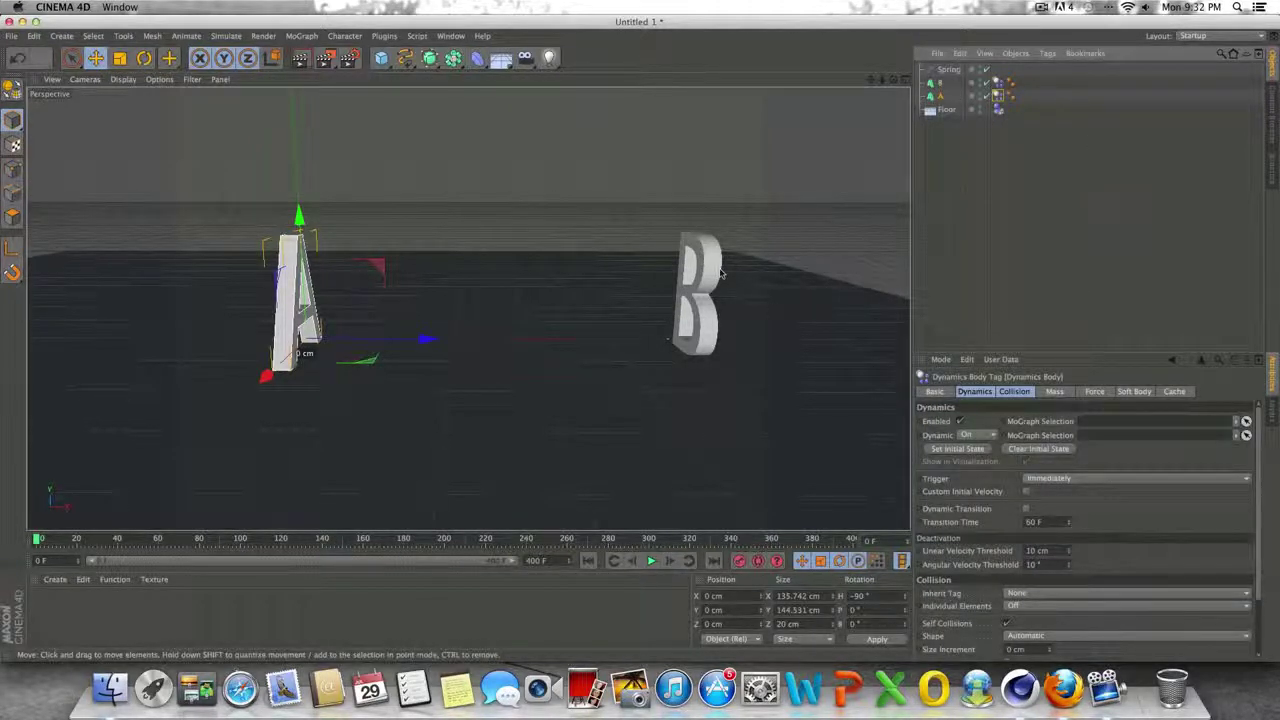
# Select the Spring object and play the simulation with the rigid body letters twice, returning to the first frame each time.
pyautogui.click(935, 82)
pyautogui.click(935, 96)
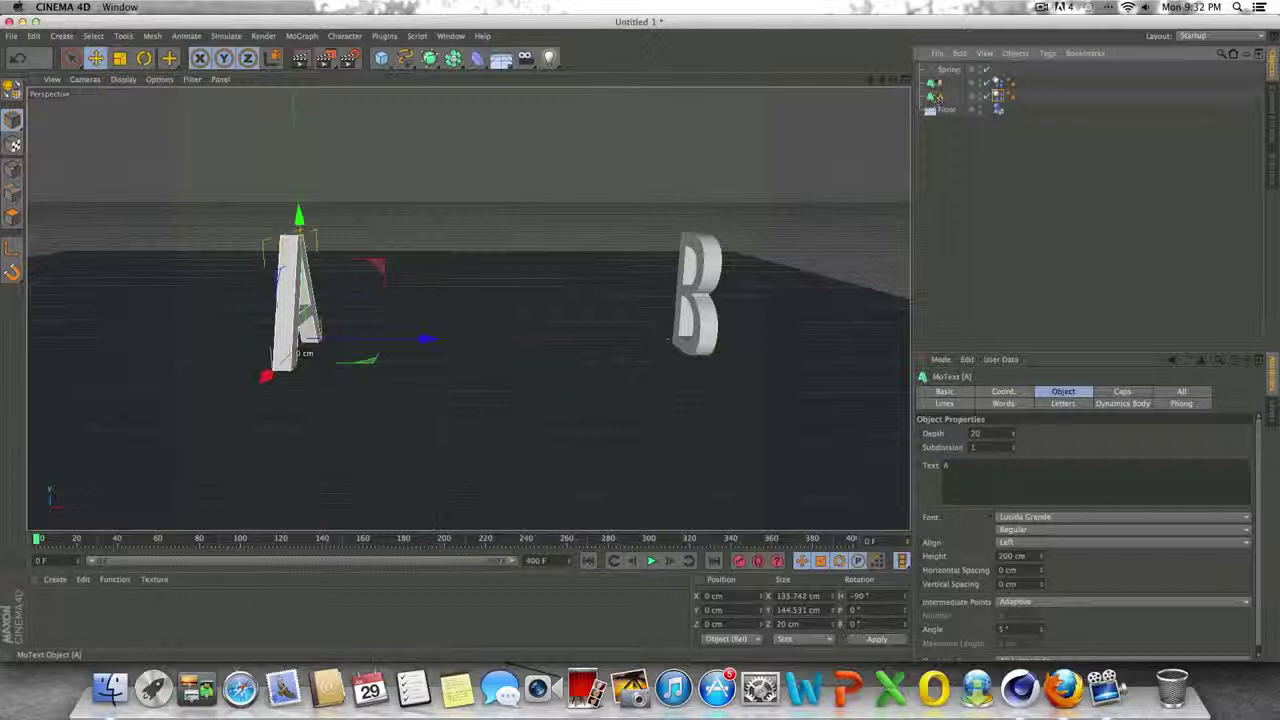
pyautogui.click(936, 83)
pyautogui.click(940, 69)
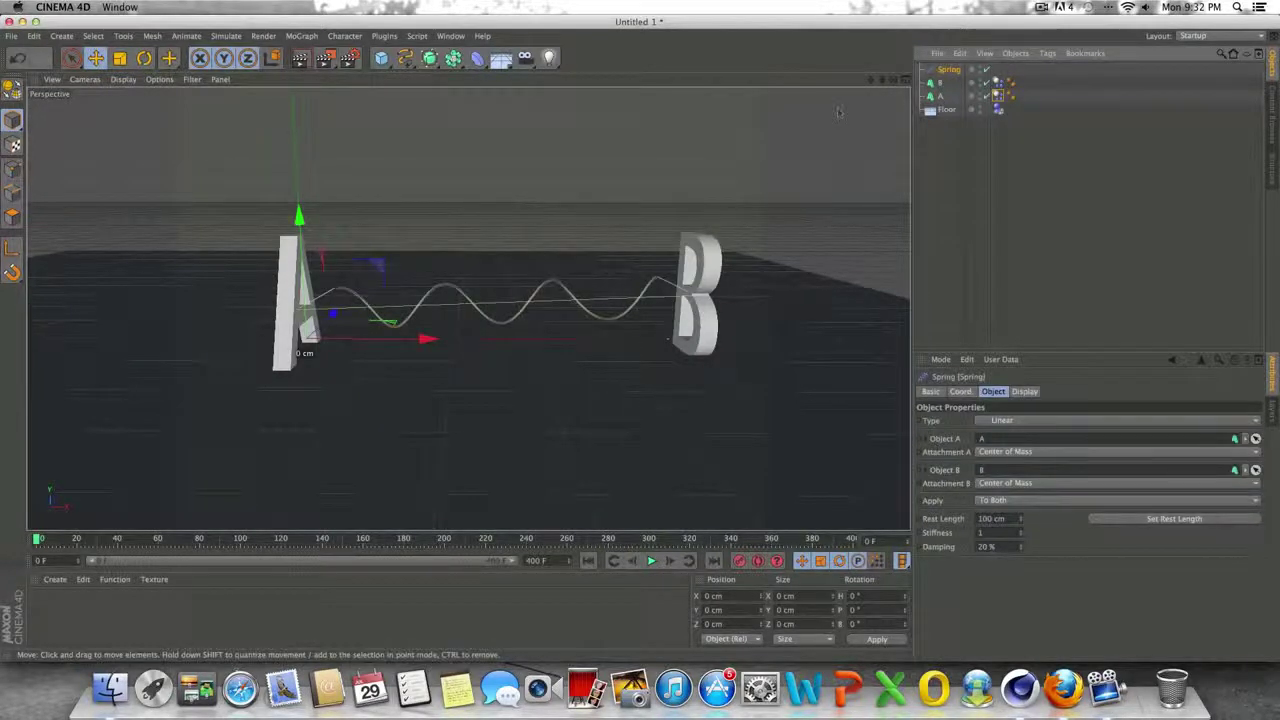
pyautogui.moveTo(893, 80); pyautogui.dragTo(790, 85)
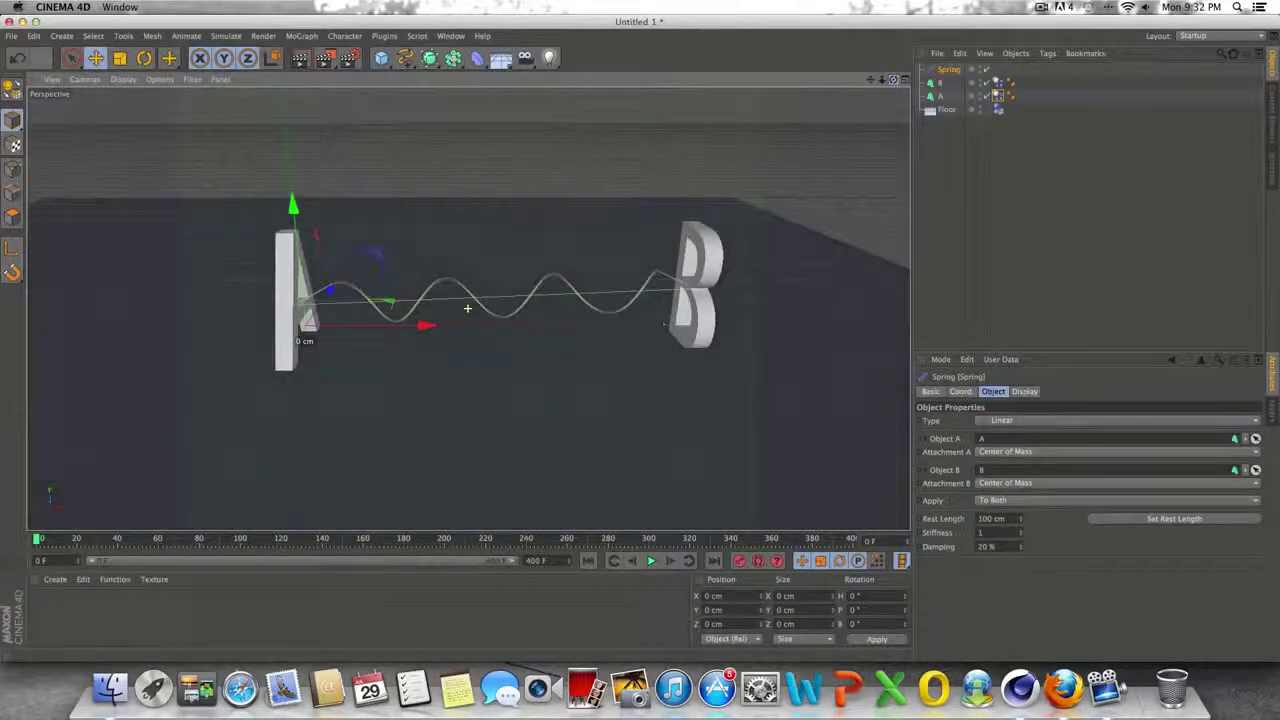
pyautogui.click(651, 562)
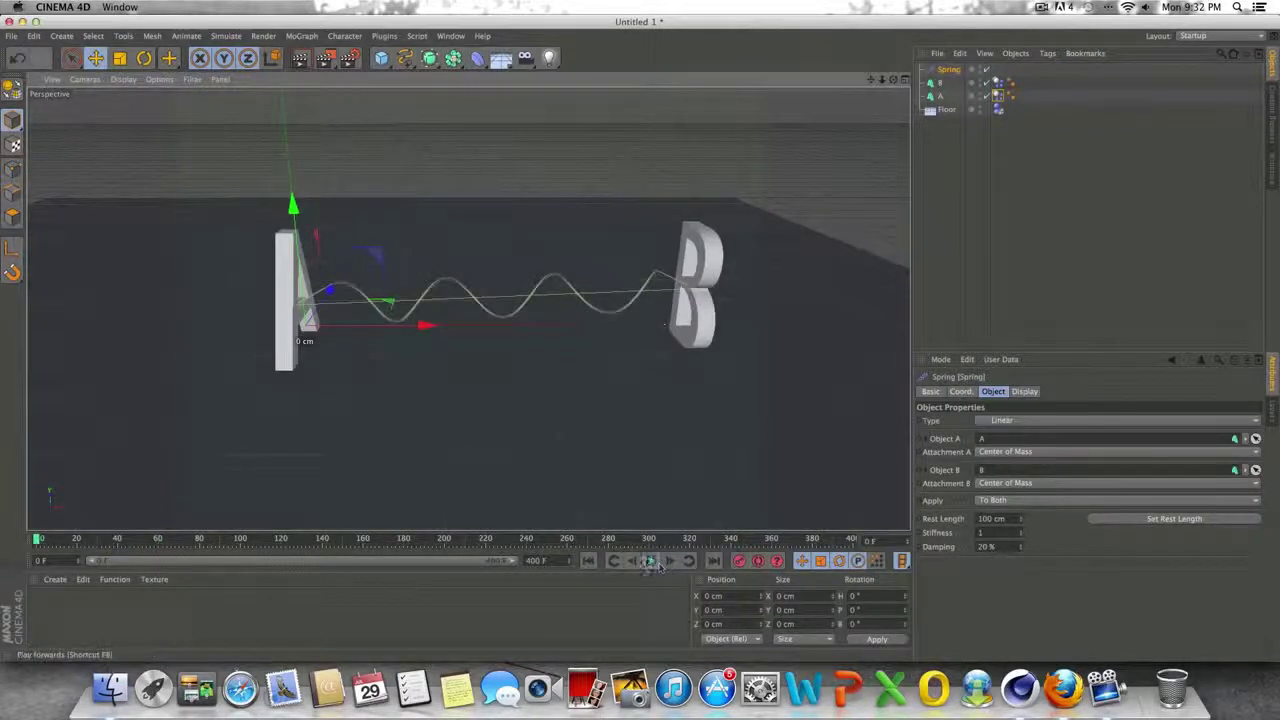
pyautogui.click(651, 562)
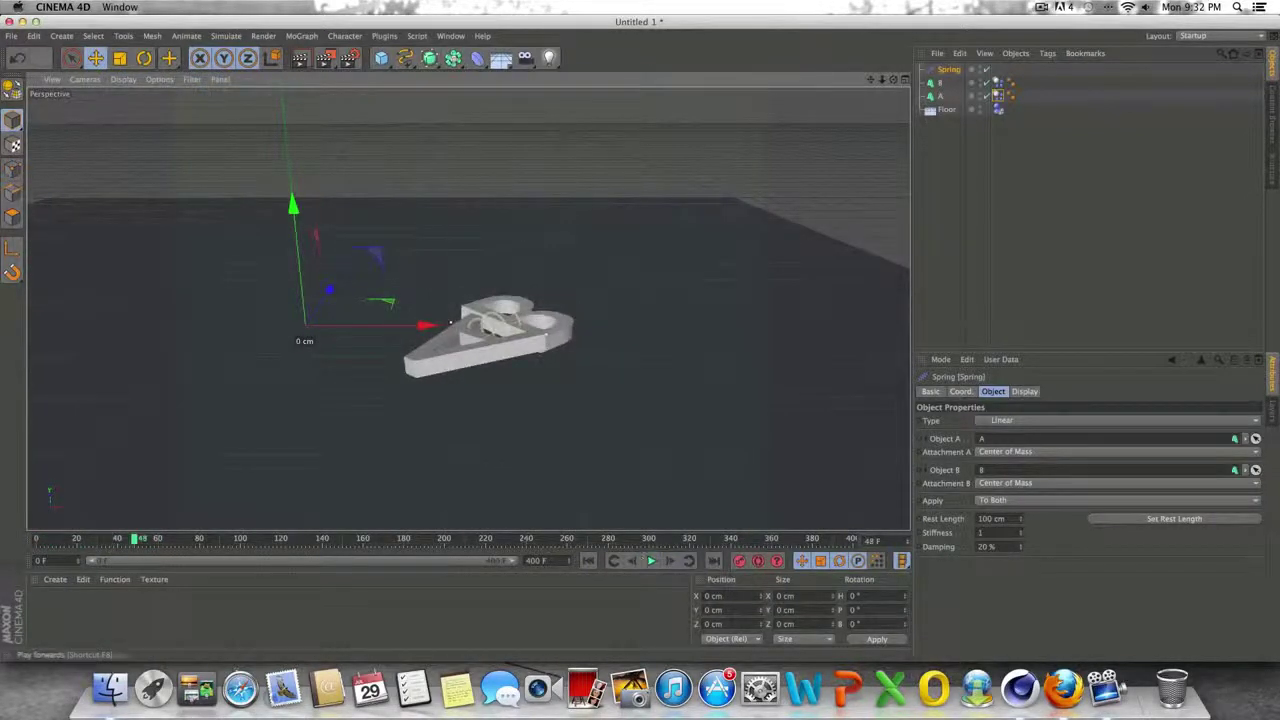
pyautogui.click(588, 562)
pyautogui.click(651, 562)
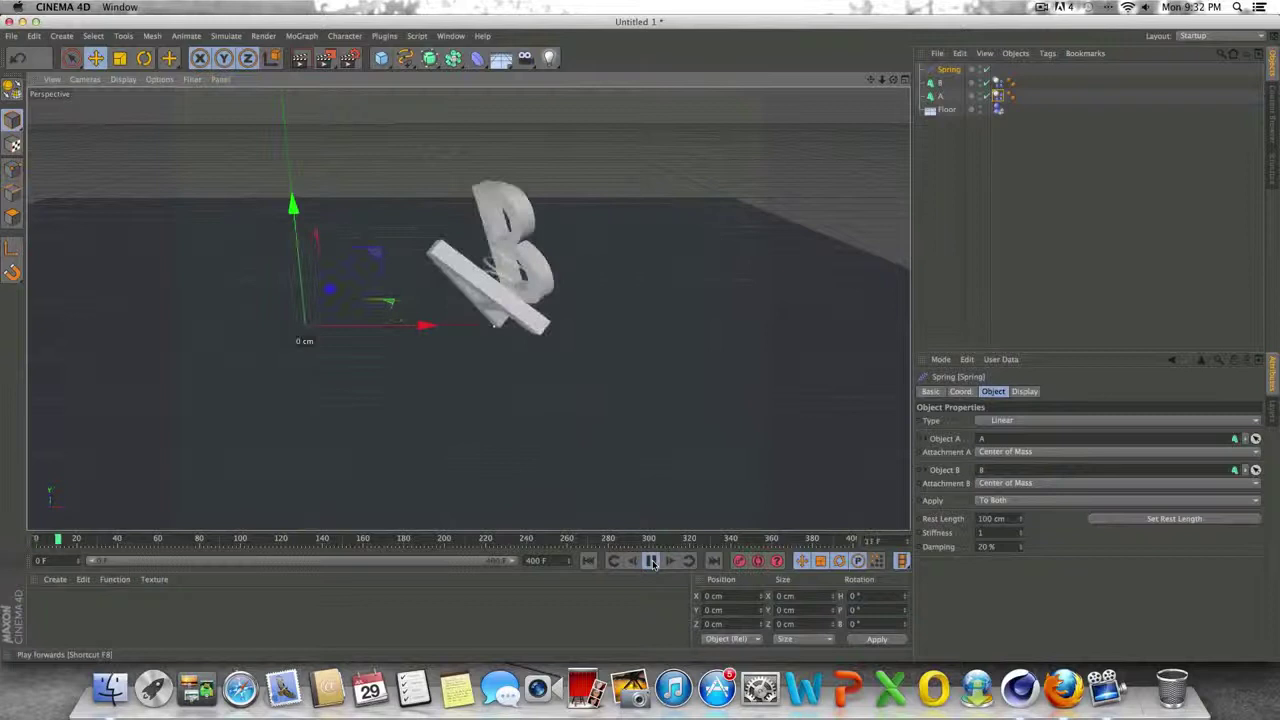
pyautogui.click(651, 562)
pyautogui.click(588, 562)
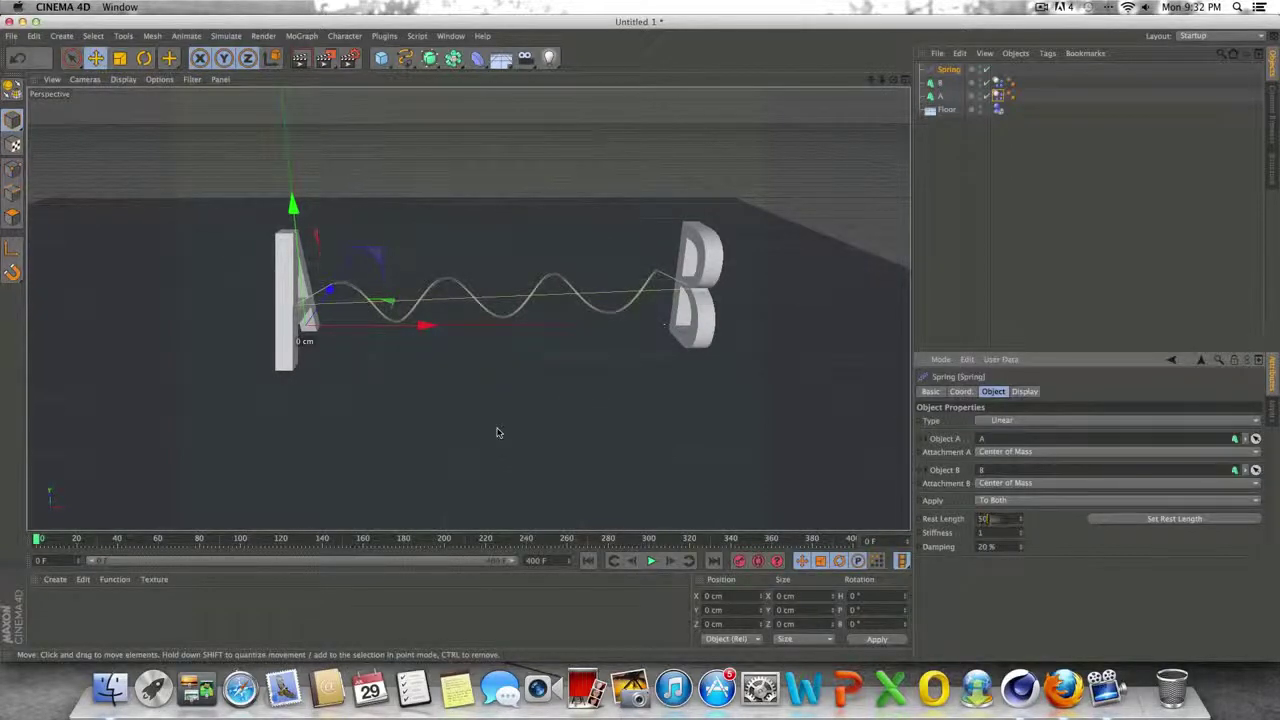
# Try a spring rest length of 50 cm, play the simulation, and return to the first frame.
pyautogui.click(651, 562)
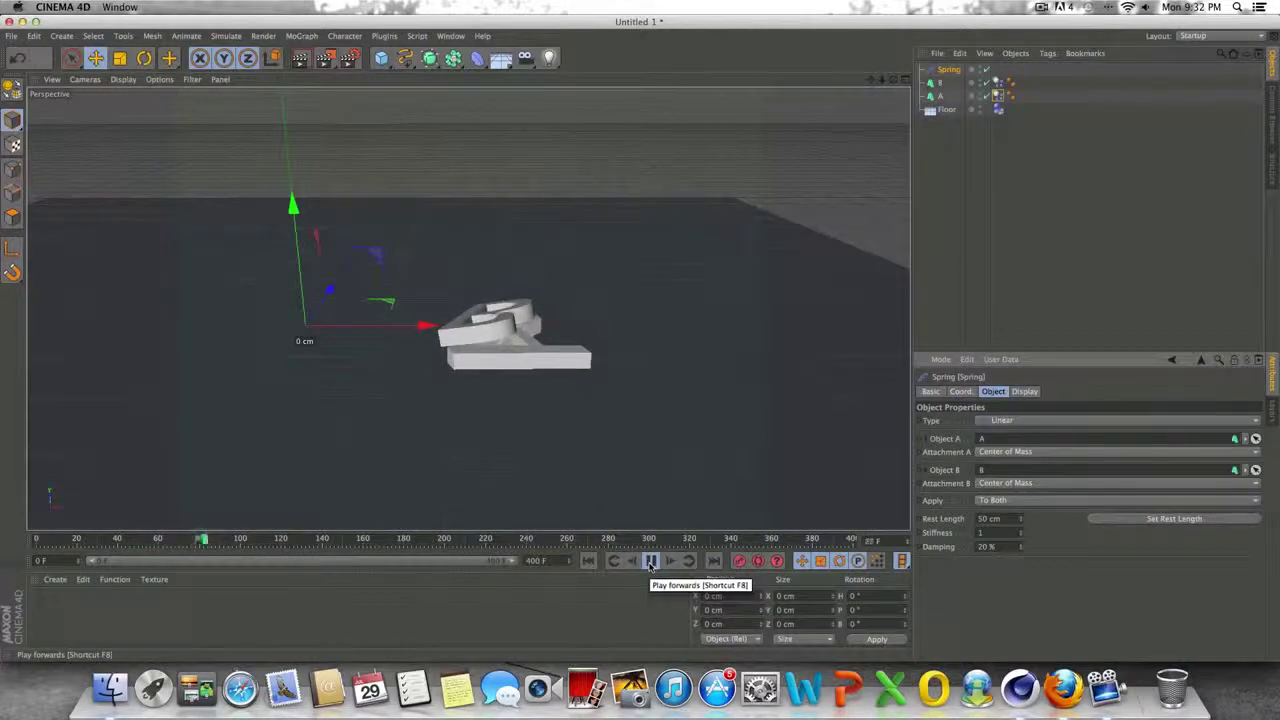
pyautogui.click(651, 562)
pyautogui.click(588, 561)
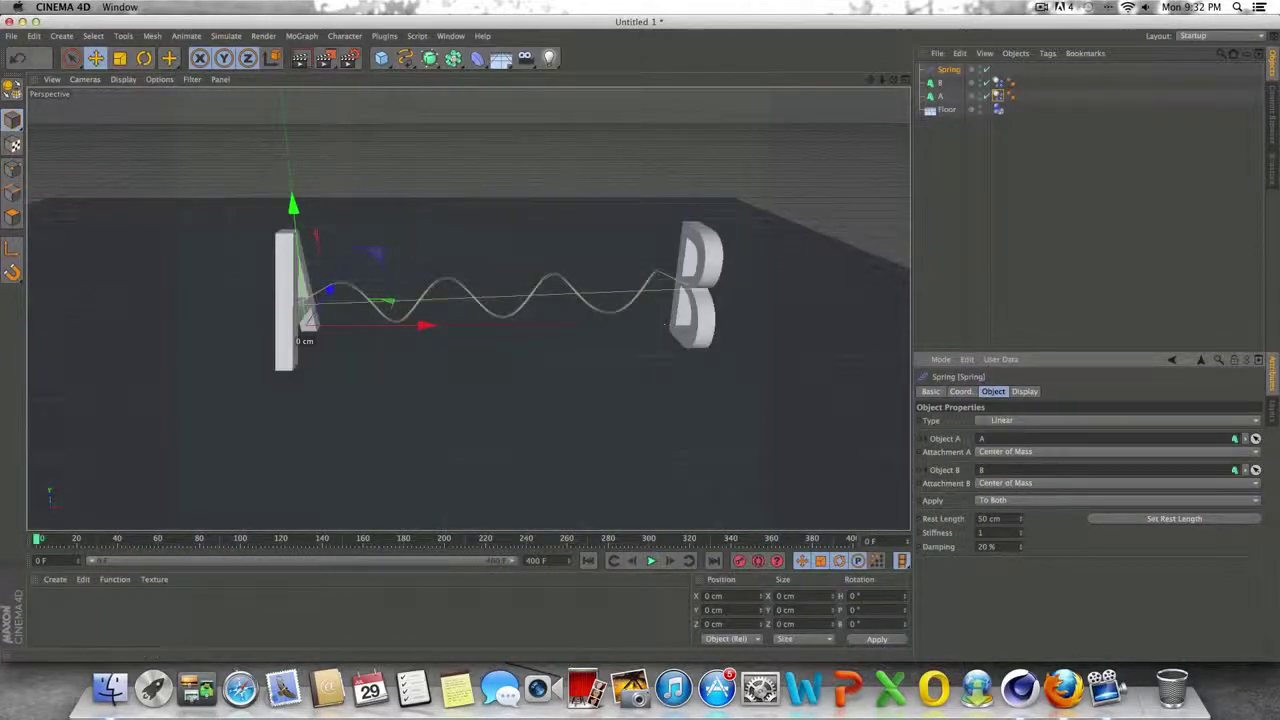
# Try a spring rest length of 150 cm, play the simulation, and return to the first frame.
pyautogui.click(1000, 519)
pyautogui.click(651, 561)
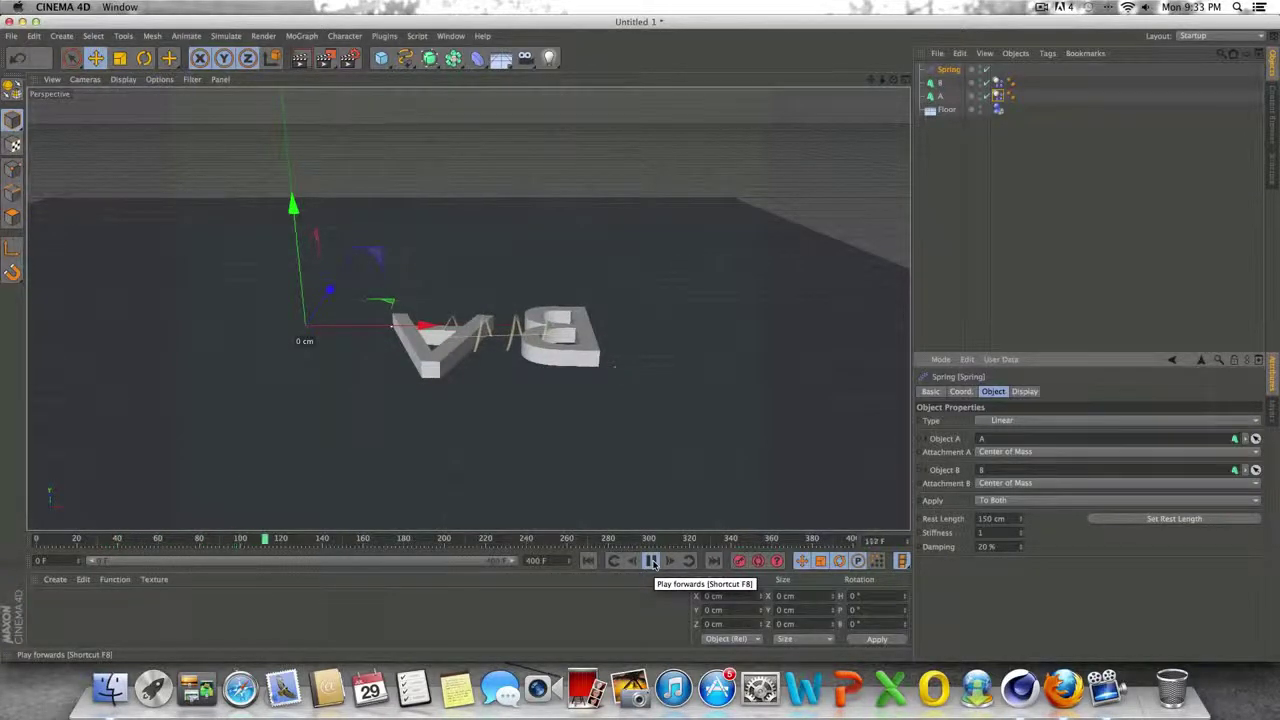
pyautogui.click(651, 561)
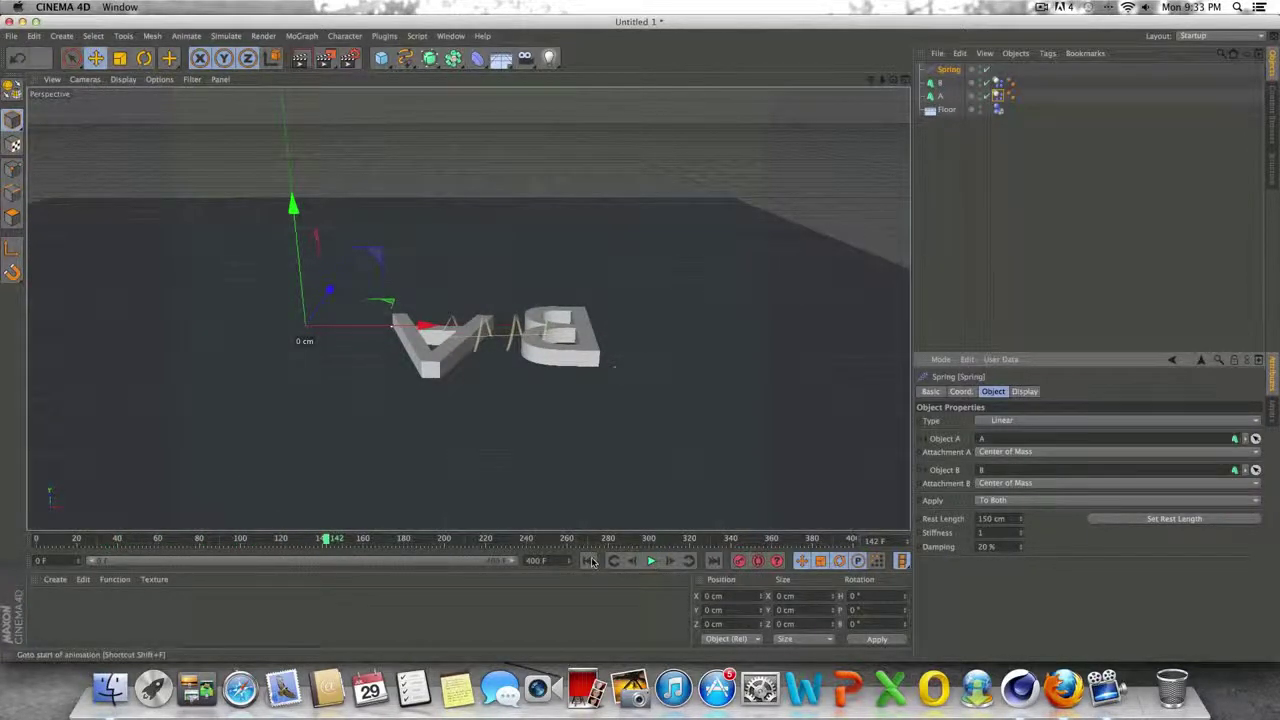
pyautogui.click(590, 561)
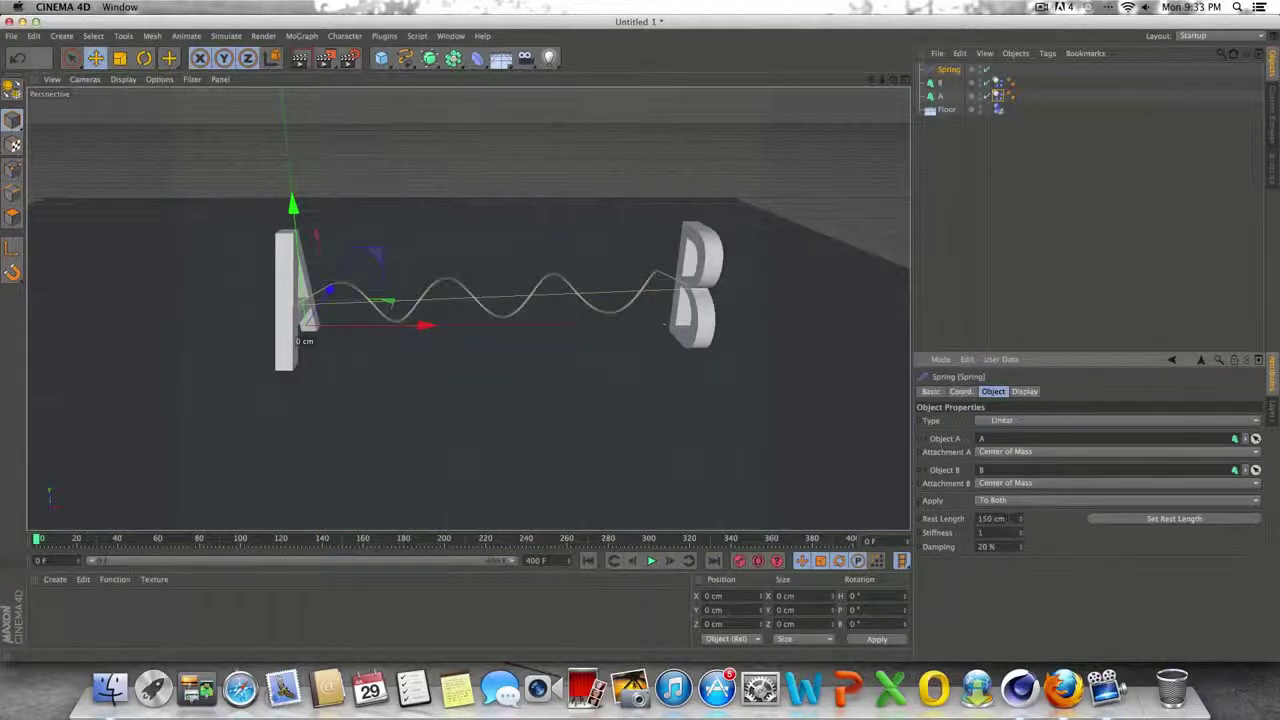
# Set the spring's rest length to 100 cm and its stiffness to 50, and test the simulation from the first frame.
pyautogui.hotkey('shift', 'Tab')
pyautogui.click(651, 561)
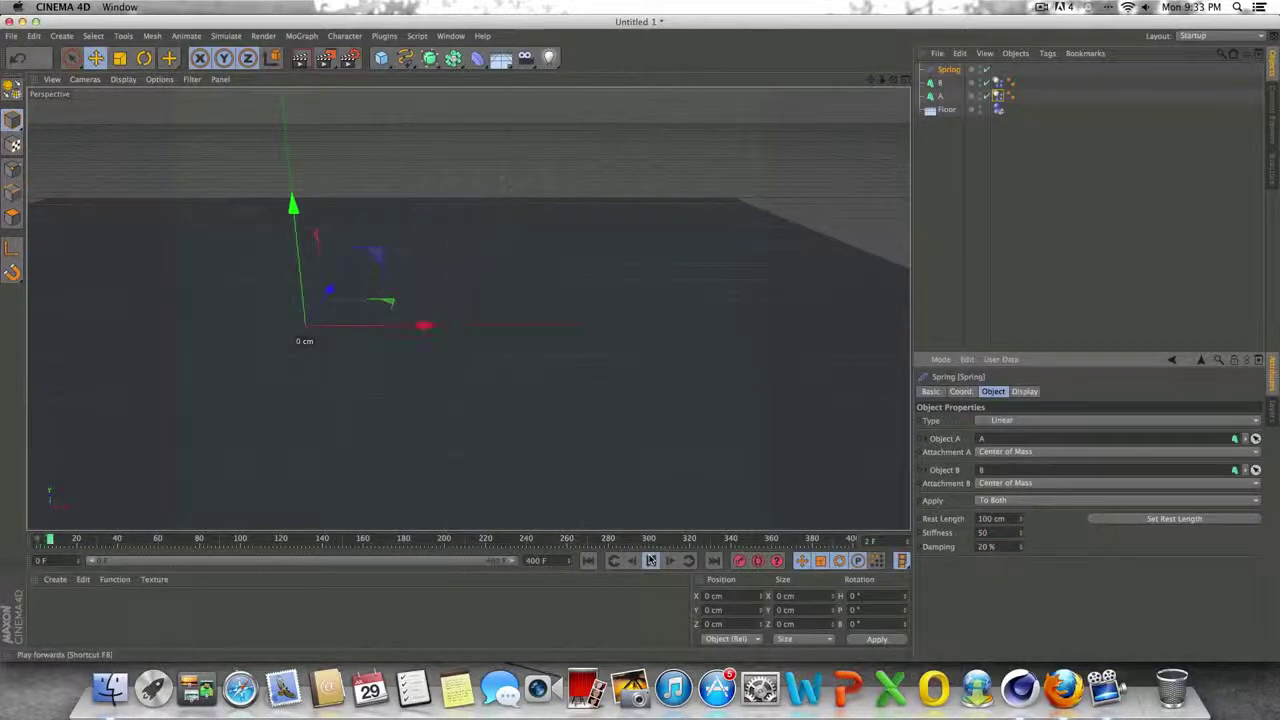
pyautogui.click(592, 563)
# Set the spring's stiffness back to 1, replay the simulation, and return to the first frame.
pyautogui.doubleClick(988, 532)
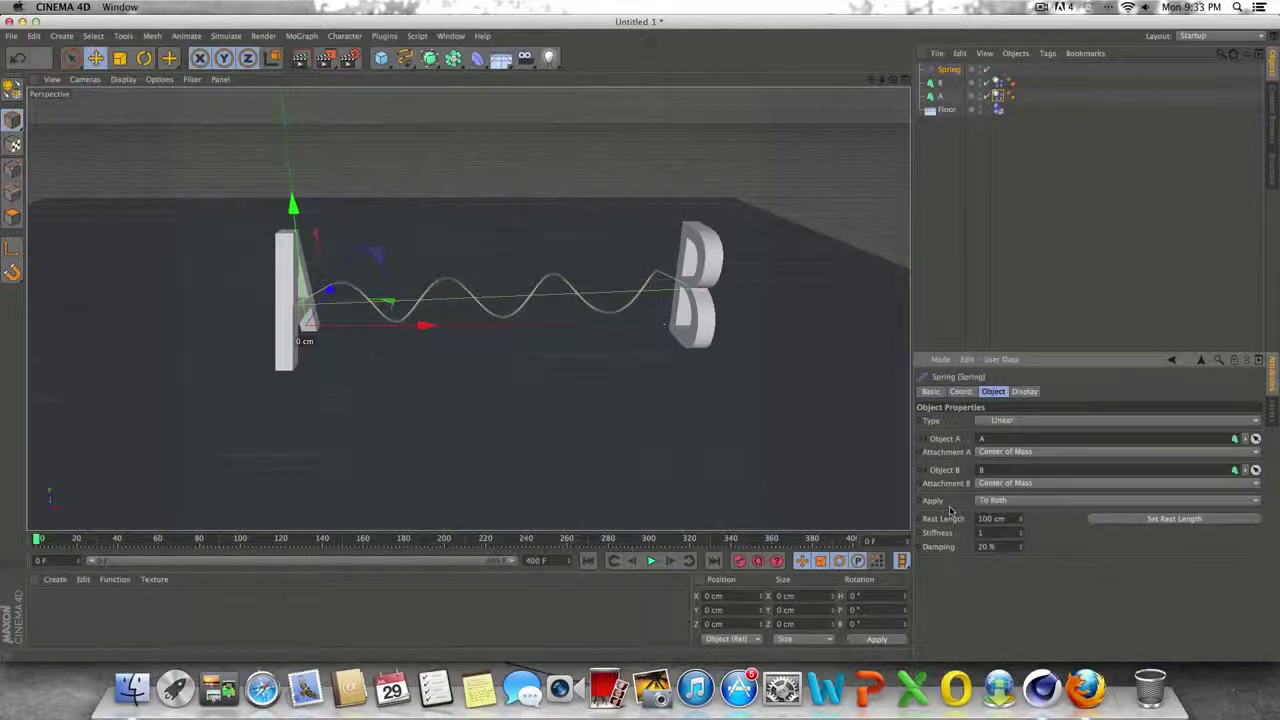
pyautogui.click(651, 561)
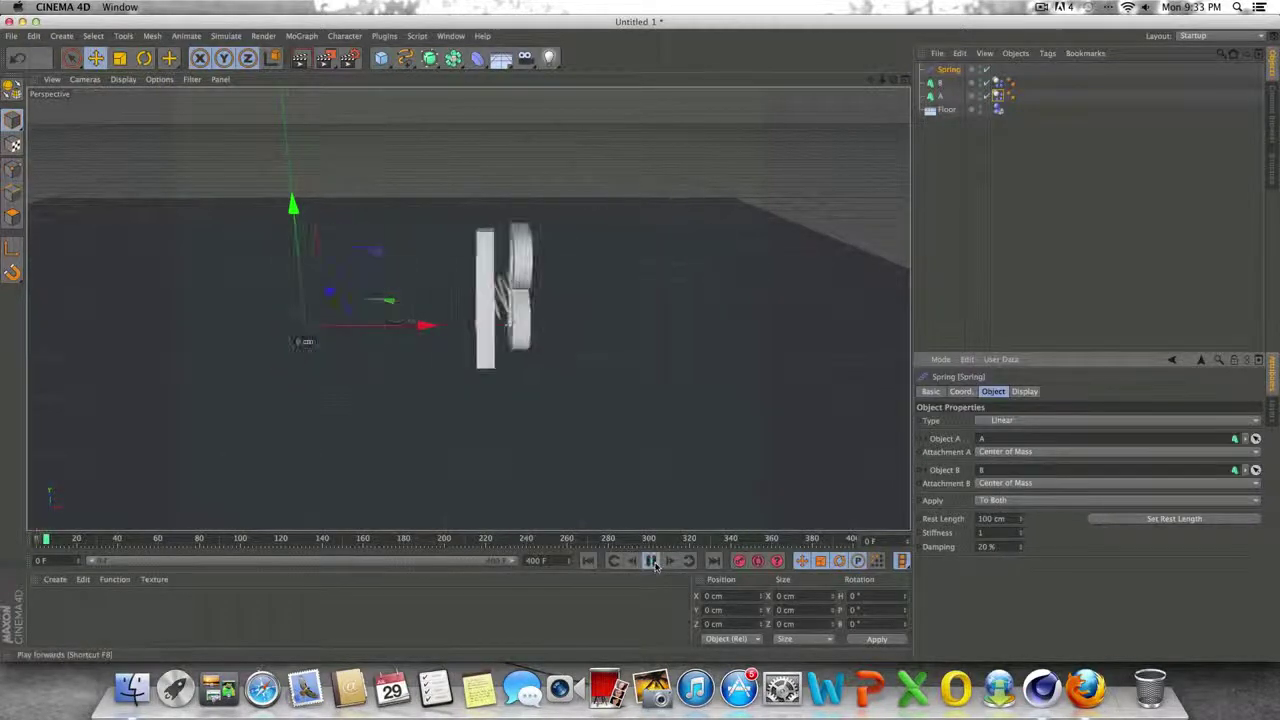
pyautogui.click(588, 561)
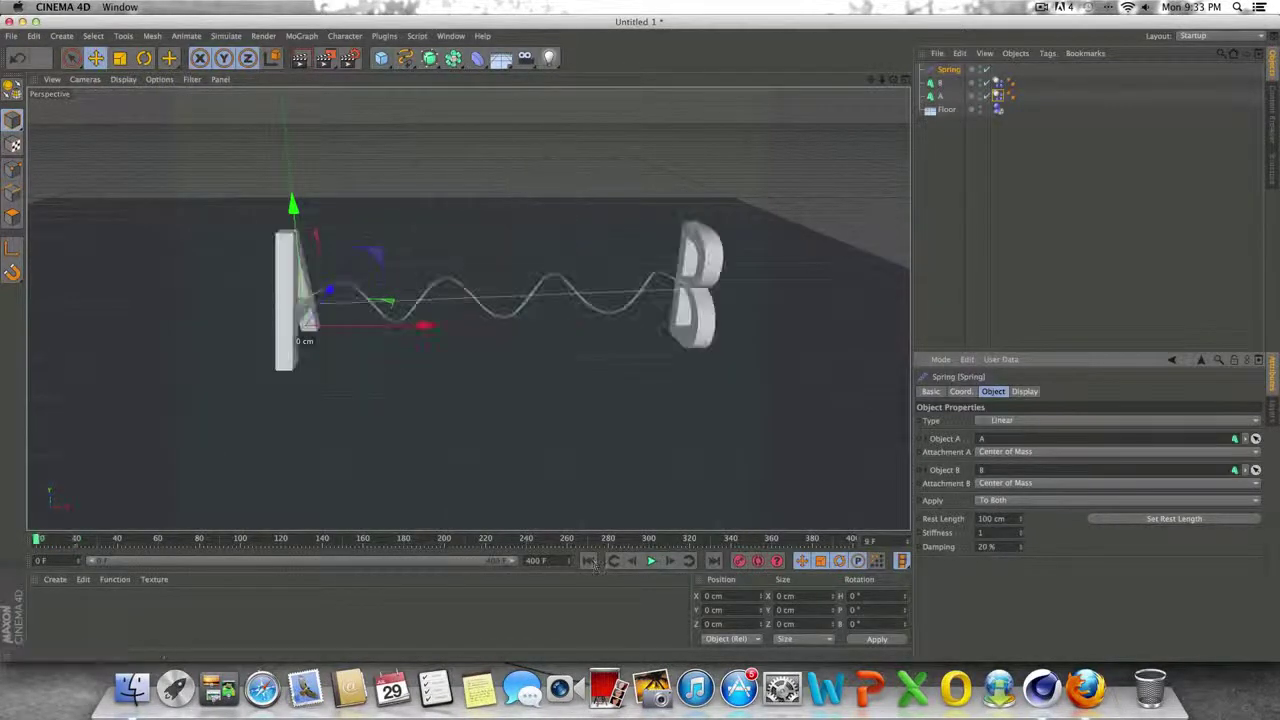
# Set the spring's Apply option to Only to A.
pyautogui.click(1000, 500)
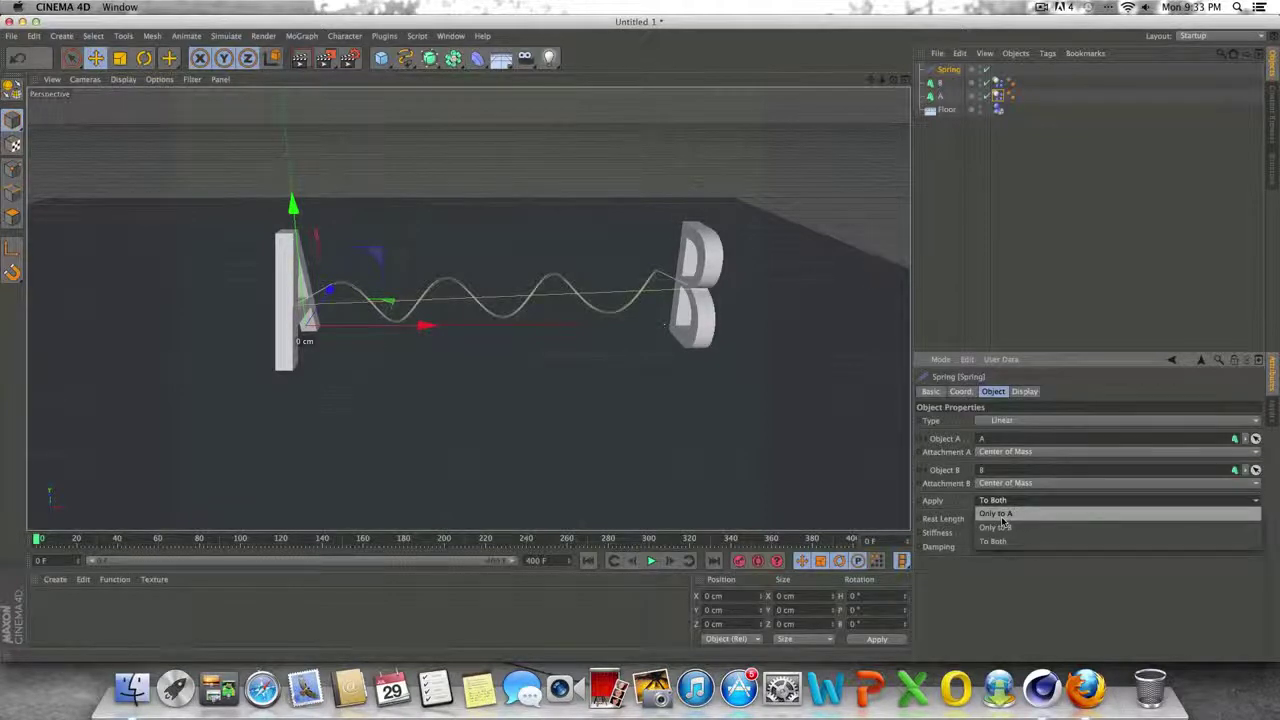
pyautogui.click(1001, 514)
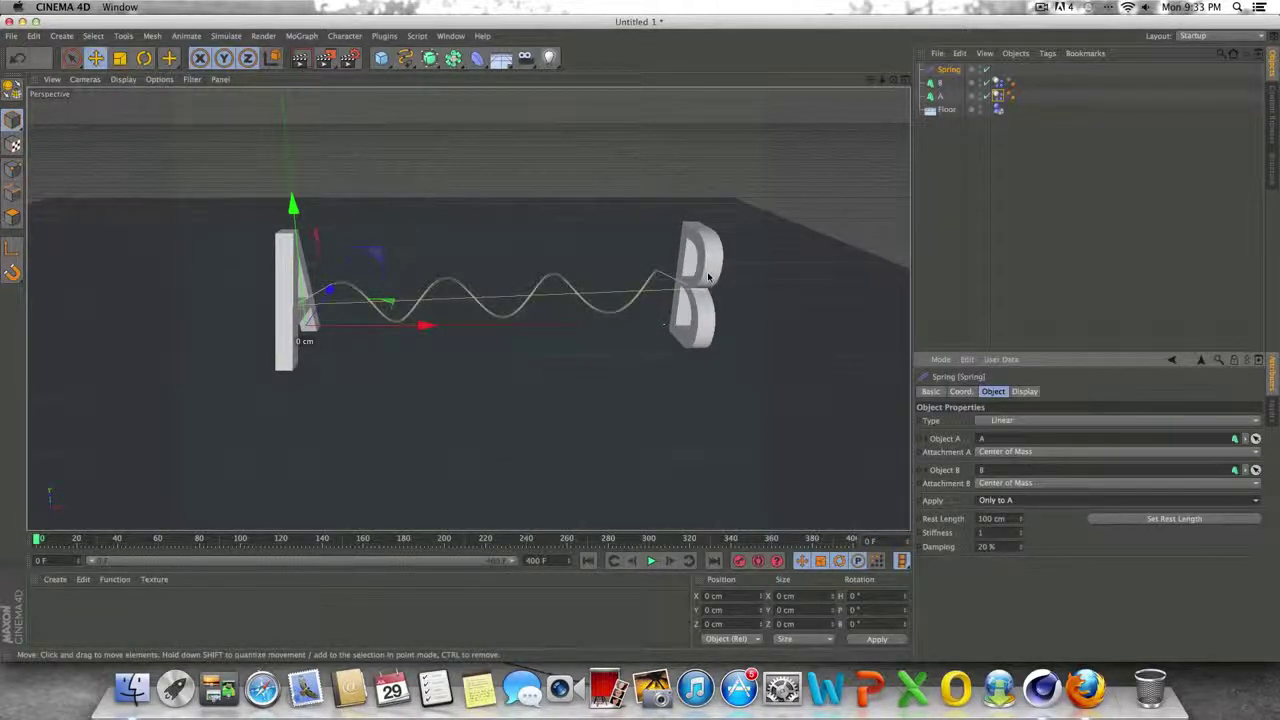
# Play the simulation twice from the first frame to examine the spring applied only to letter A, and rewind.
pyautogui.click(651, 561)
pyautogui.click(650, 562)
pyautogui.click(589, 561)
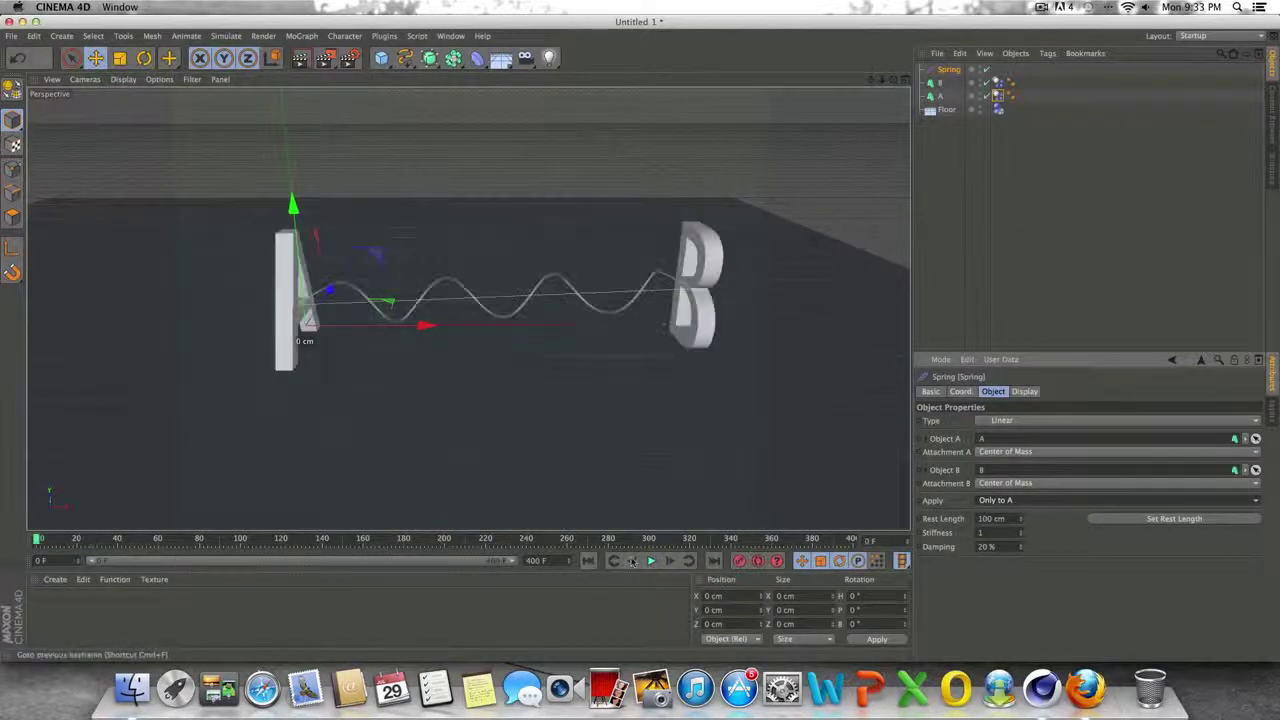
pyautogui.click(651, 561)
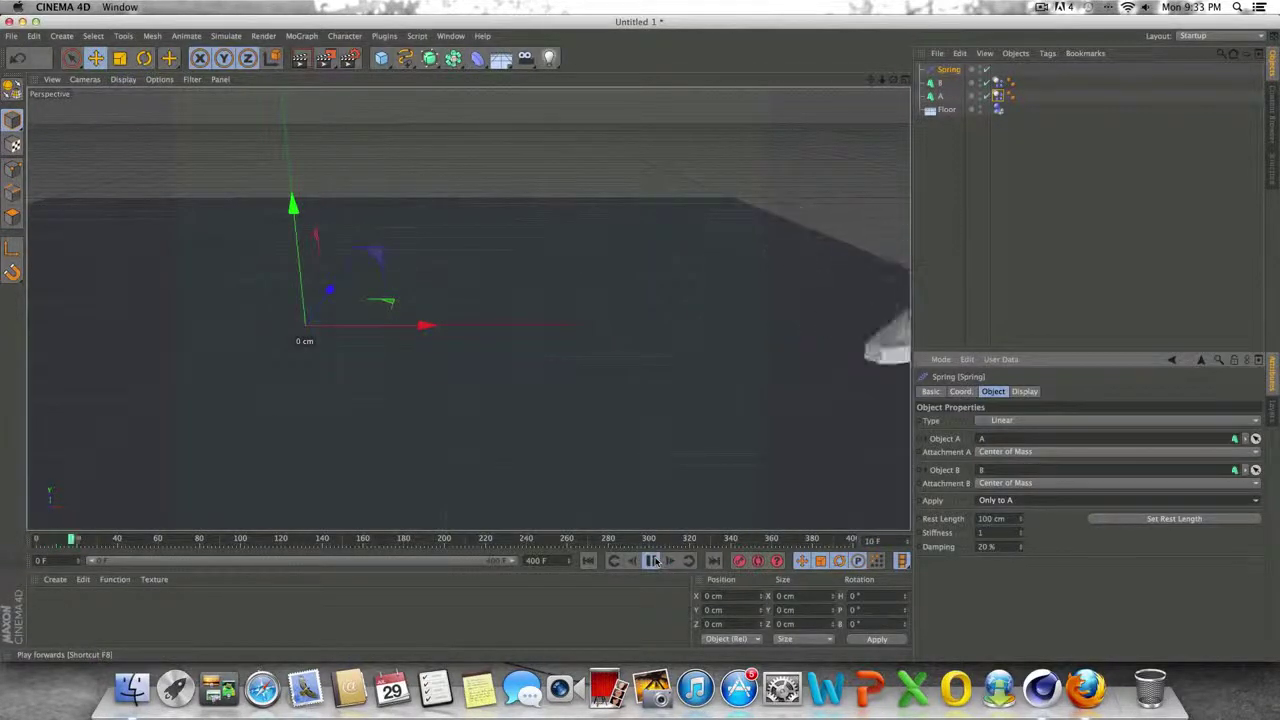
pyautogui.click(588, 561)
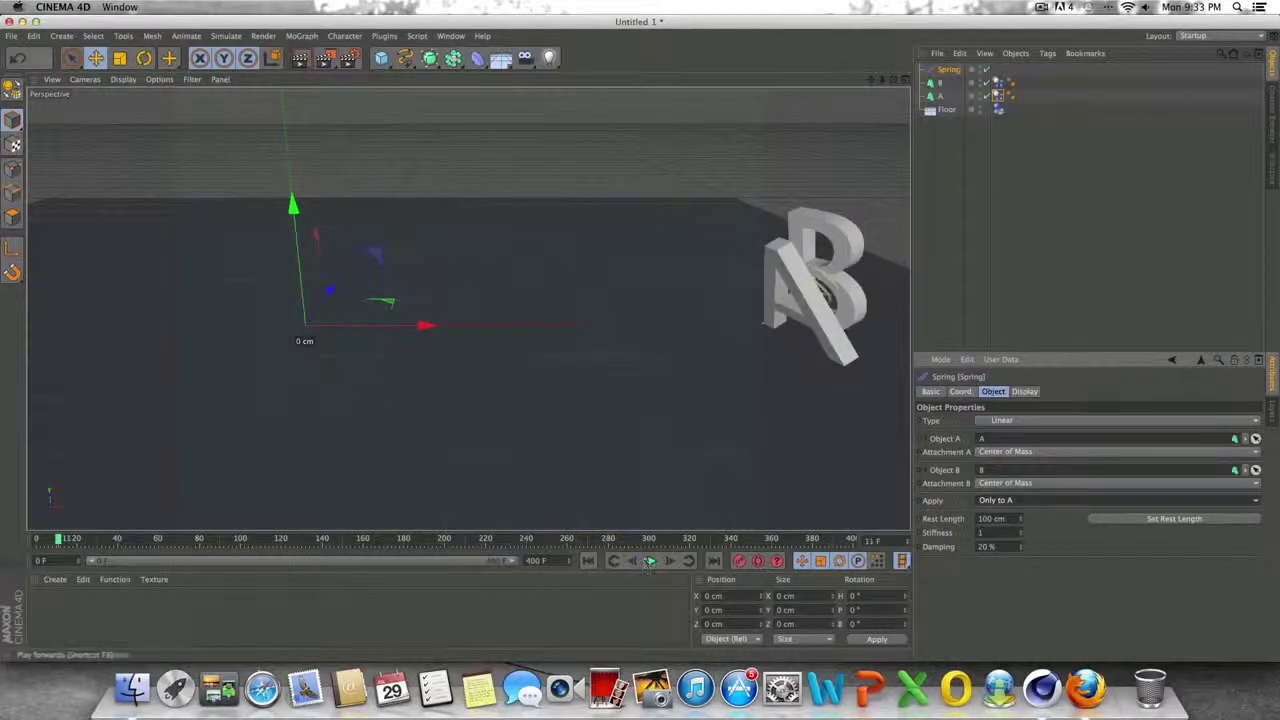
pyautogui.click(588, 561)
# Set the spring's Apply option to Only to B, play the simulation, and return to the first frame.
pyautogui.click(990, 500)
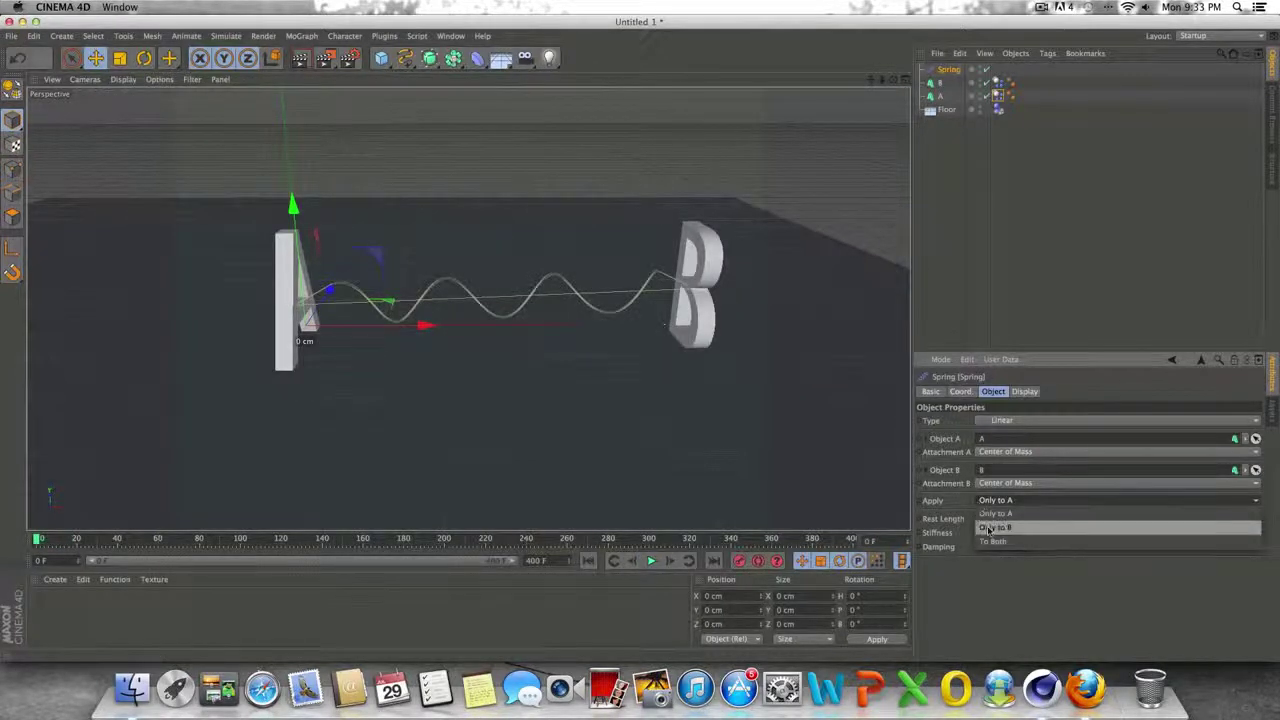
pyautogui.click(990, 528)
pyautogui.click(651, 561)
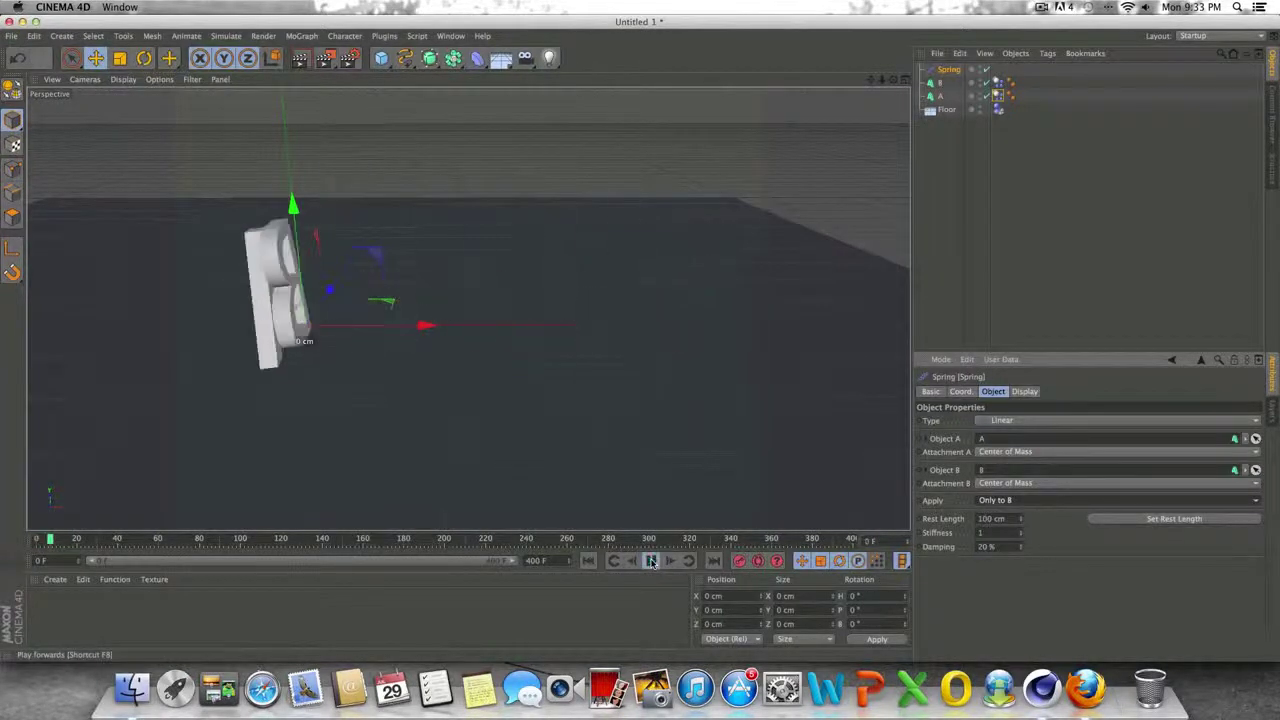
pyautogui.click(651, 561)
pyautogui.click(588, 561)
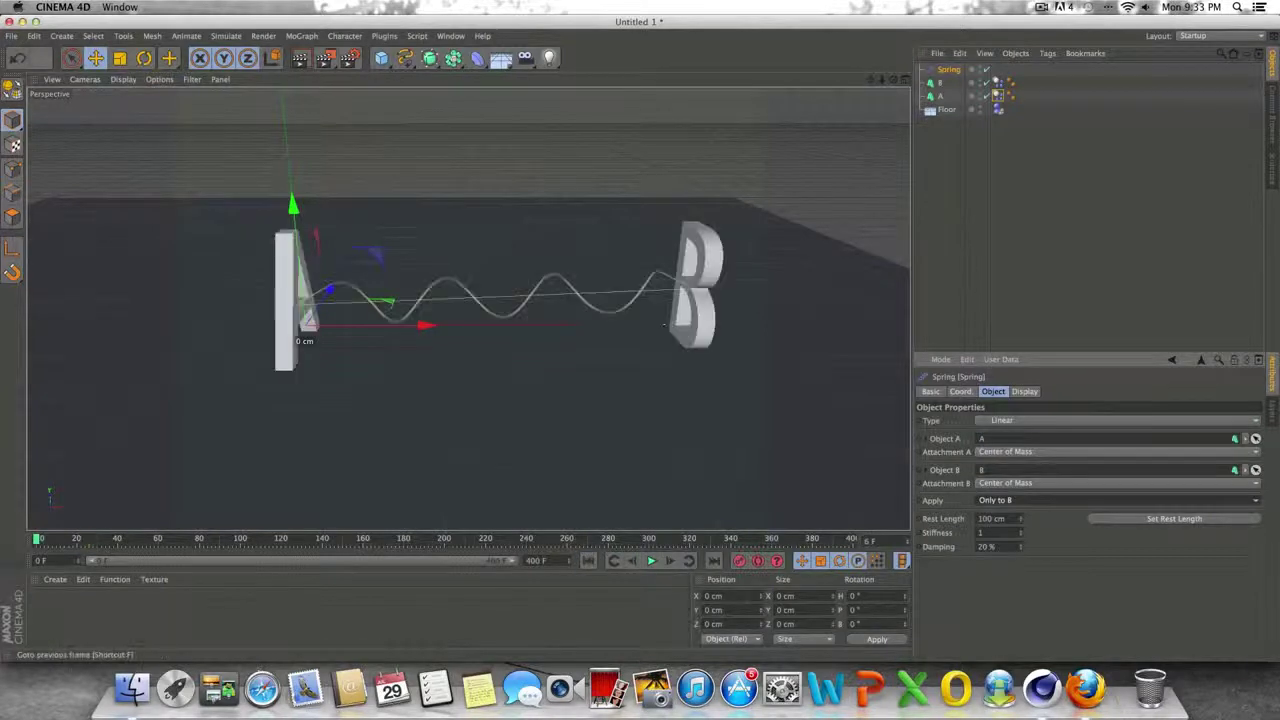
# Replay the simulation several times from the first frame to examine how the spring pulls letter B toward letter A.
pyautogui.click(651, 561)
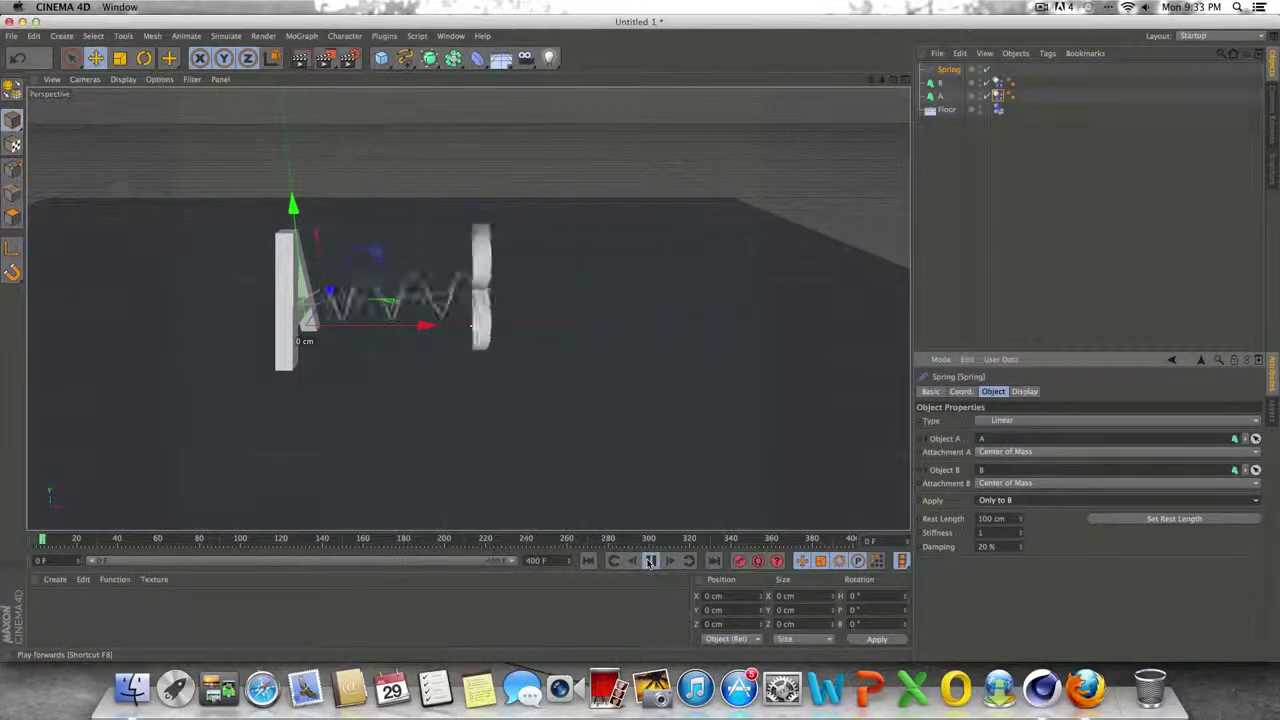
pyautogui.click(651, 561)
pyautogui.click(588, 561)
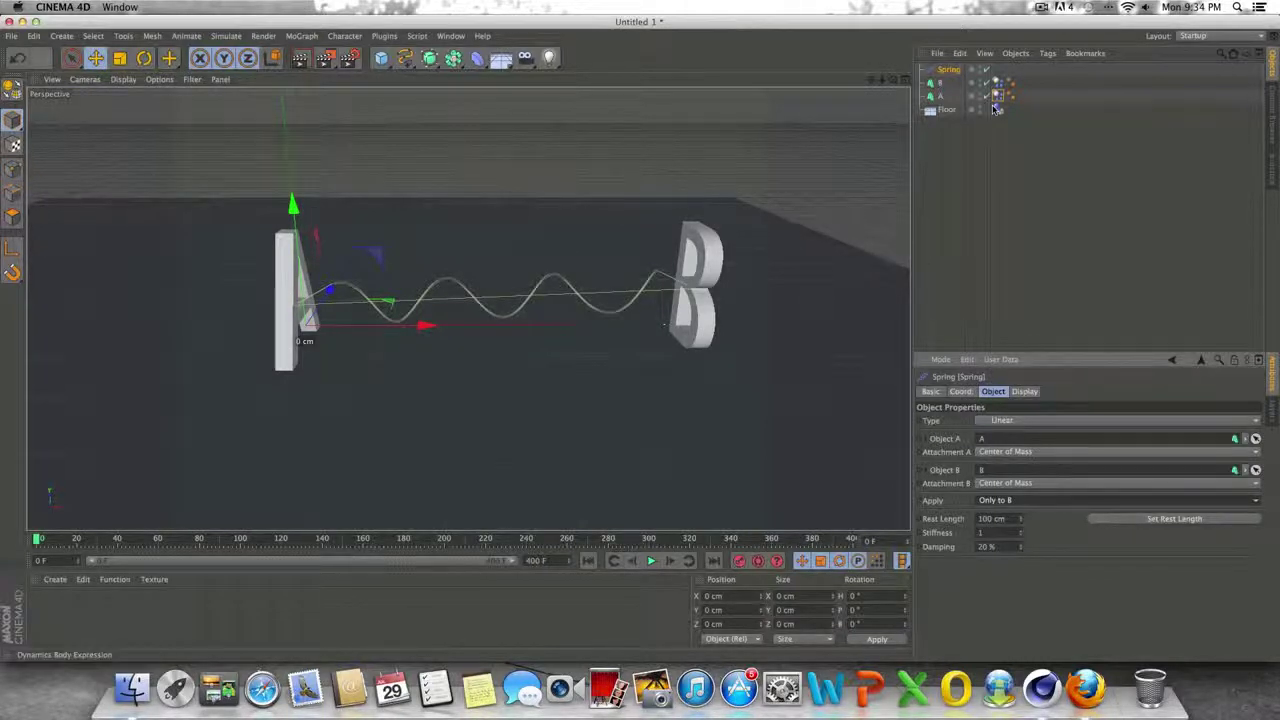
pyautogui.click(649, 561)
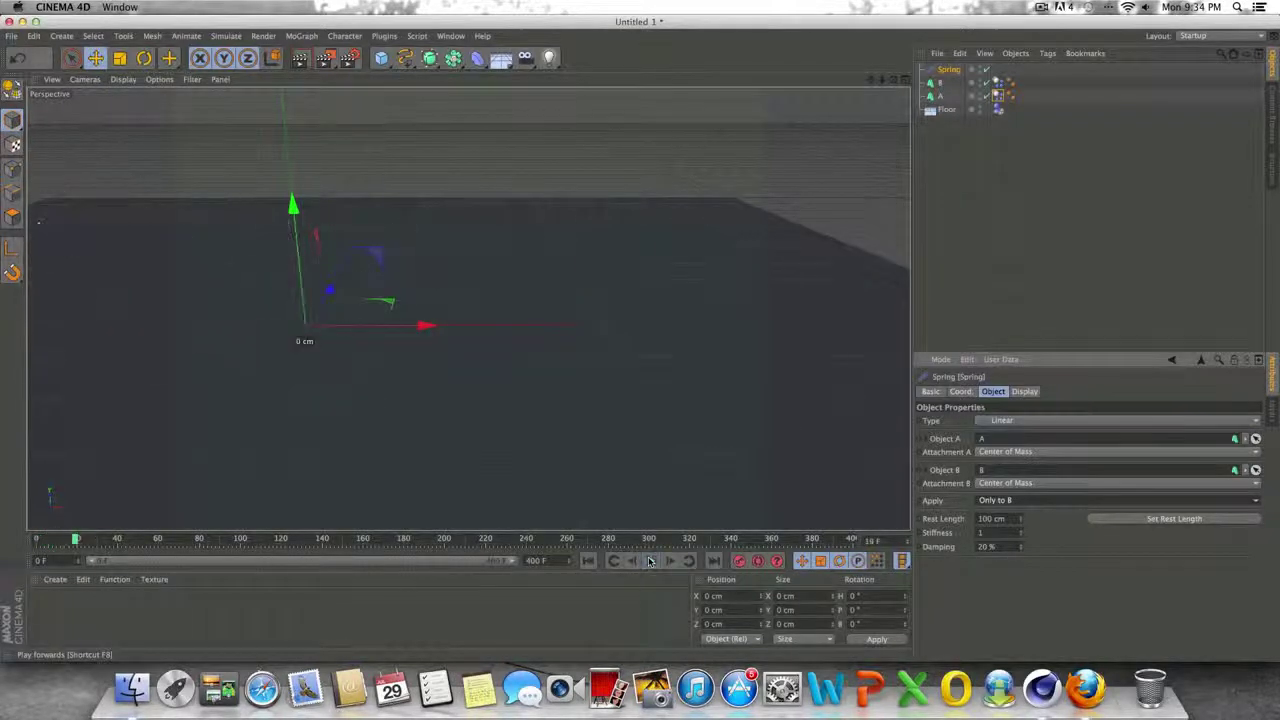
pyautogui.click(589, 561)
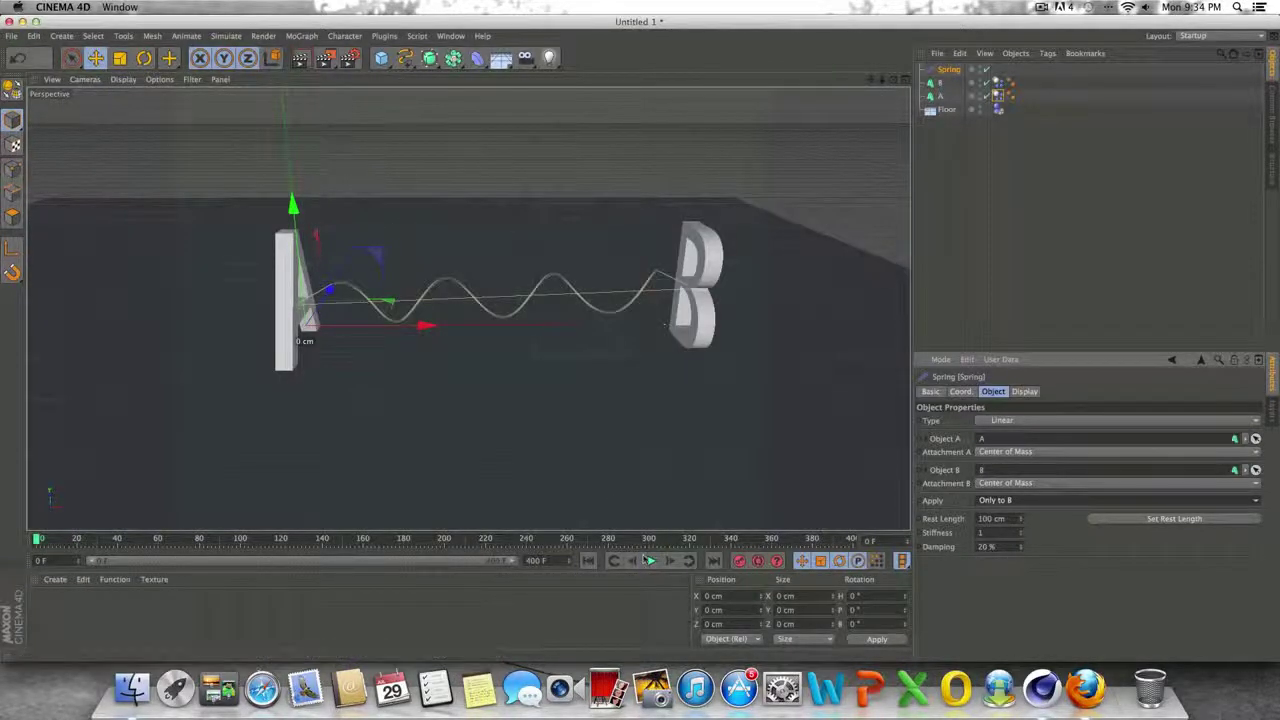
pyautogui.click(651, 561)
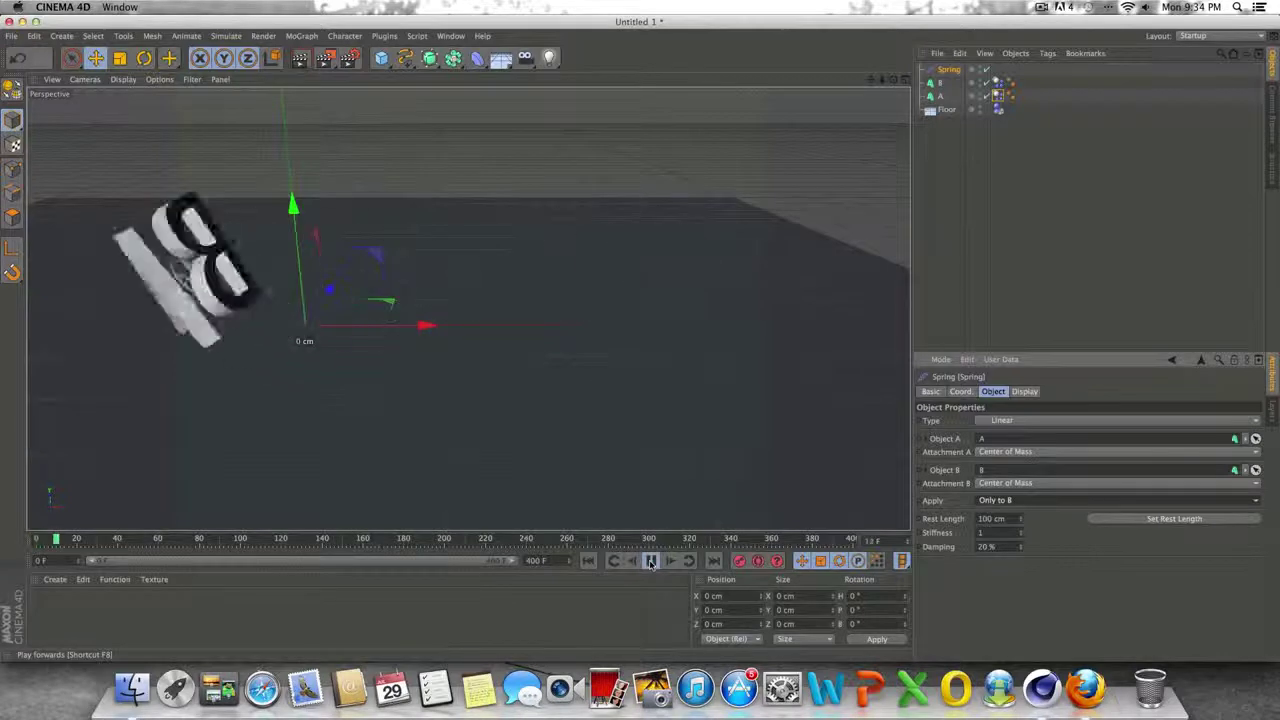
pyautogui.click(589, 561)
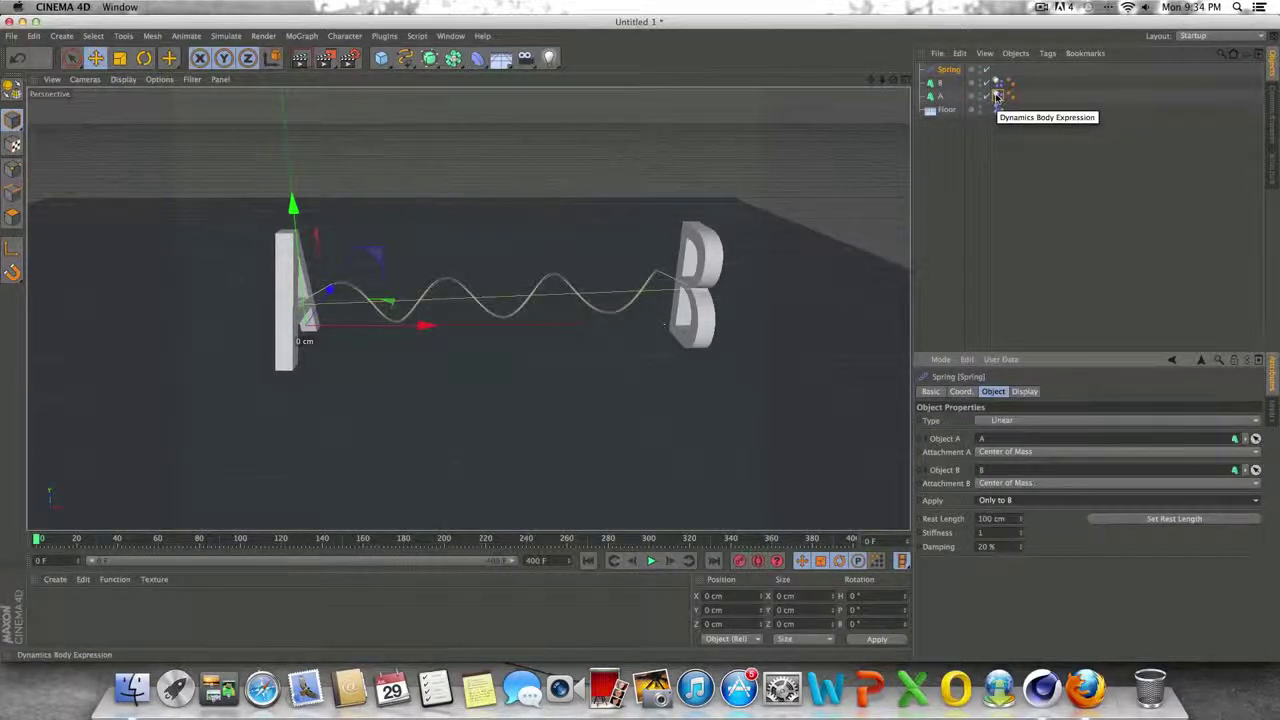
# Replace the rigid body tag on letter A with a Collider Body tag.
pyautogui.press('Delete')
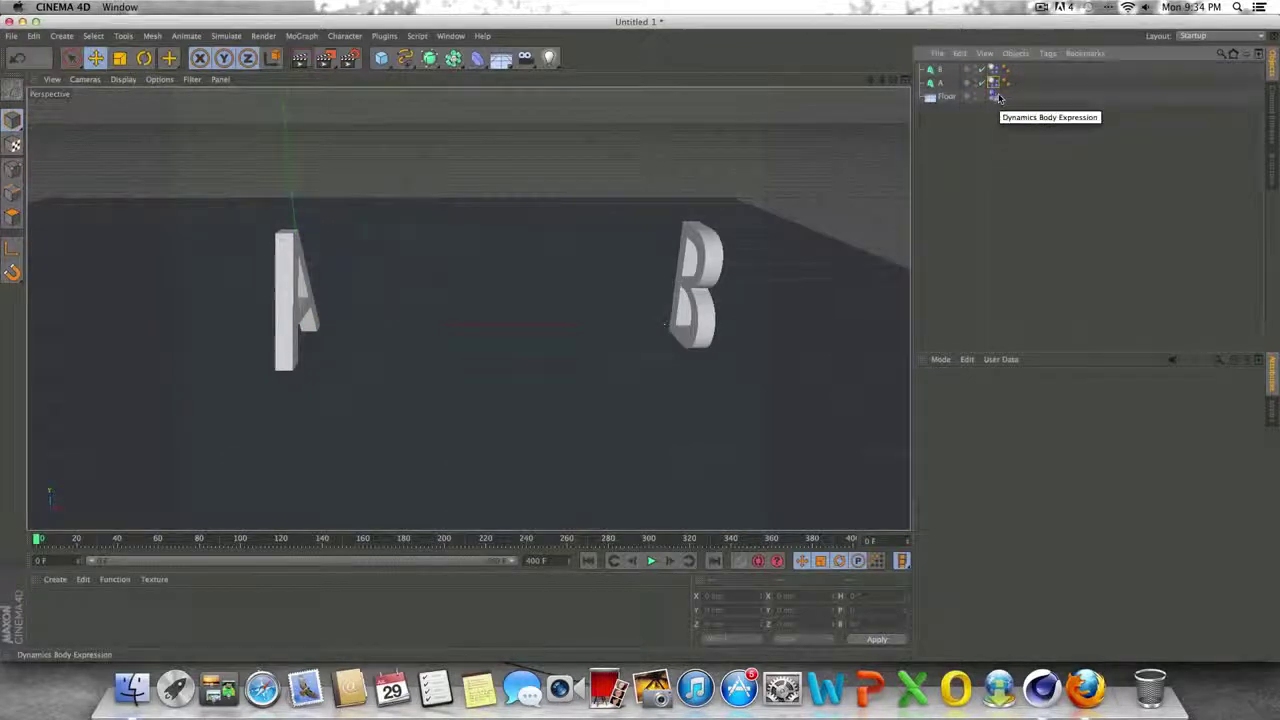
pyautogui.press('super+z')
pyautogui.click(997, 96)
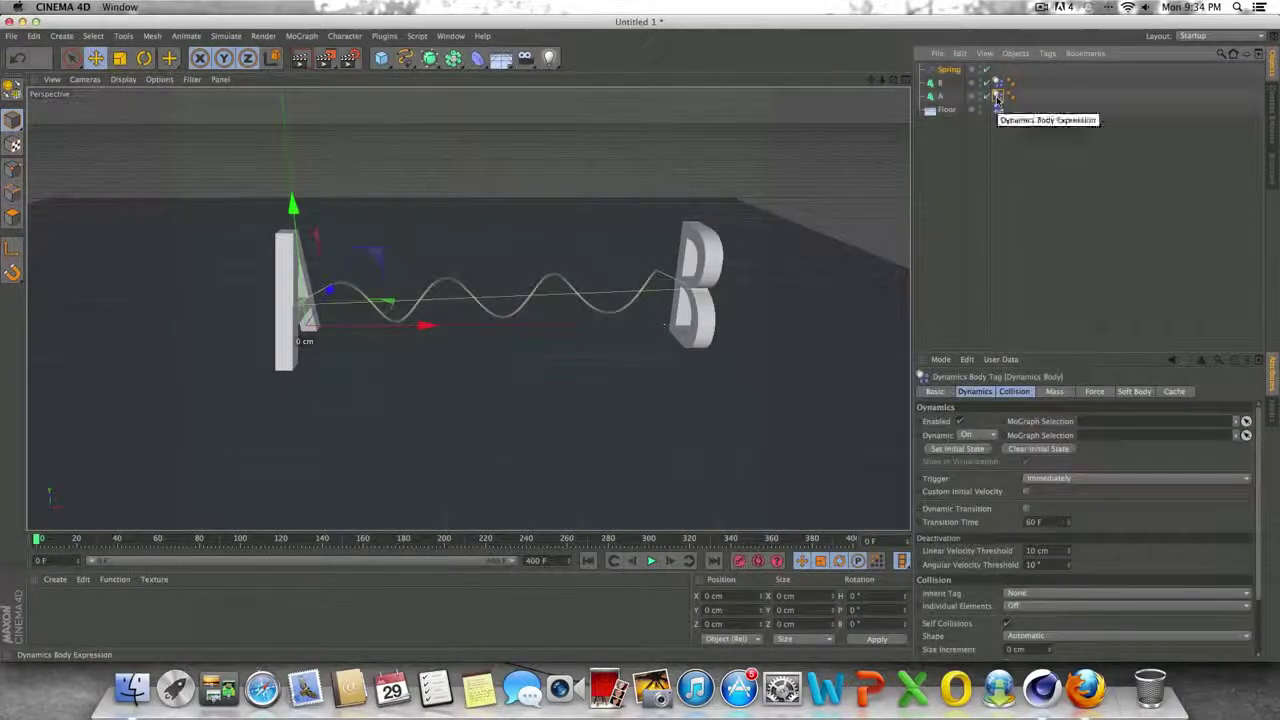
pyautogui.press('Delete')
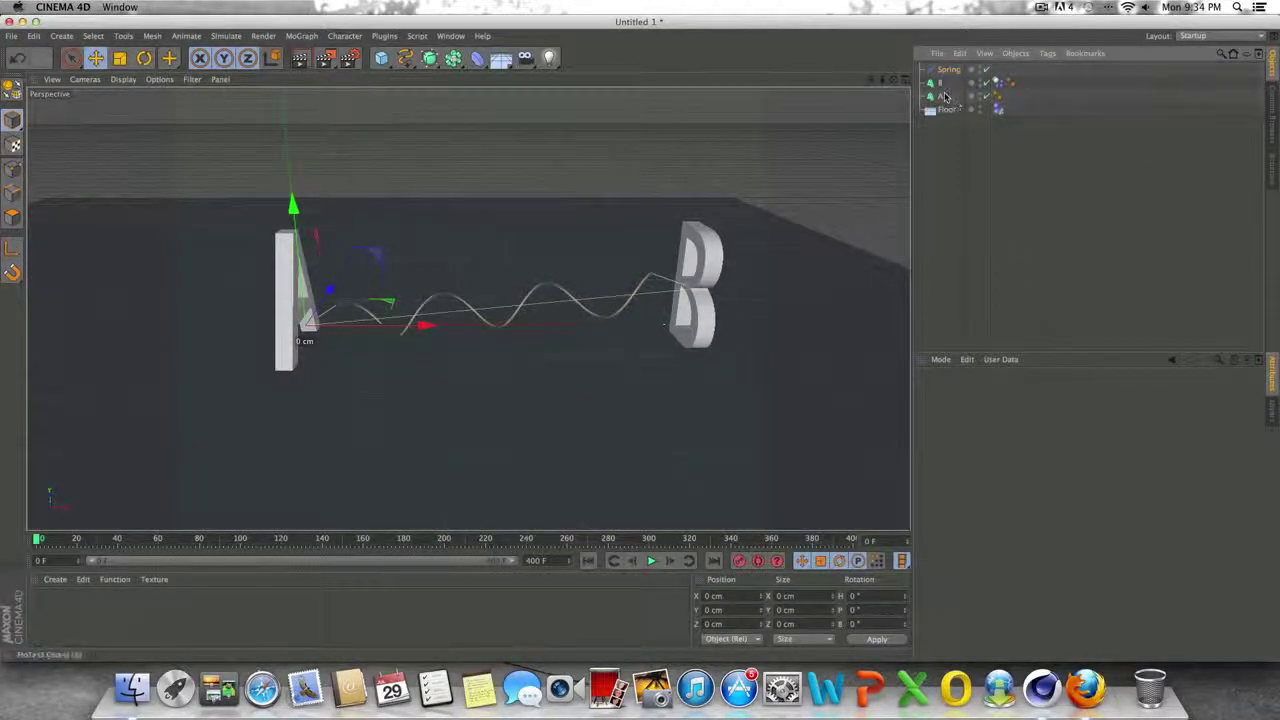
pyautogui.rightClick(950, 96)
pyautogui.moveTo(1066, 205)
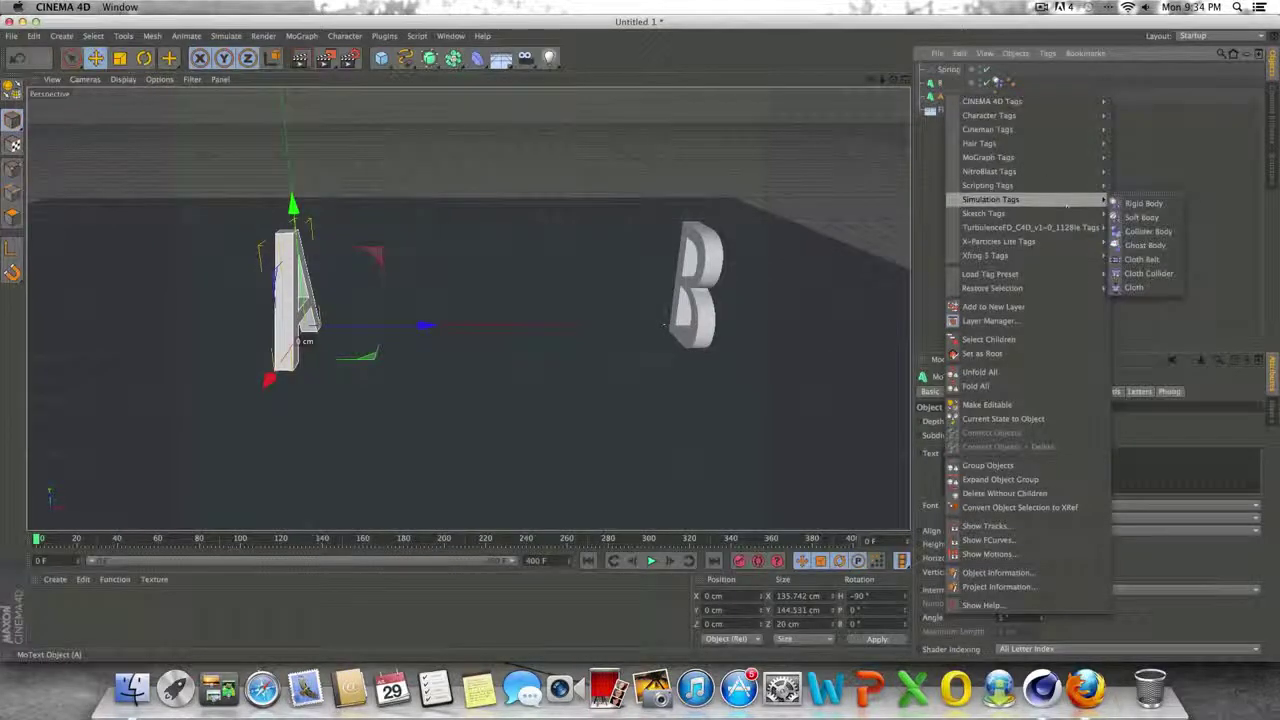
pyautogui.click(1148, 231)
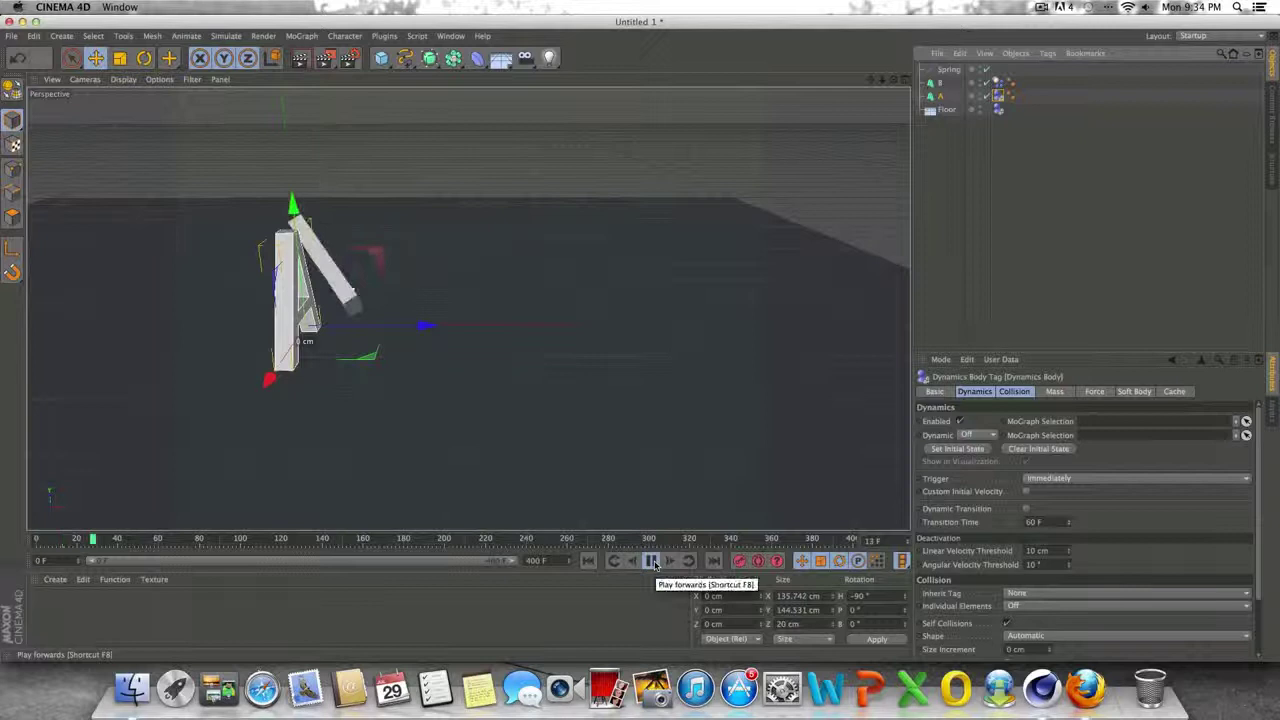
# Play the simulation with letter A as a collider, replay it with the spring selected, and return to the first frame.
pyautogui.click(653, 562)
pyautogui.click(589, 561)
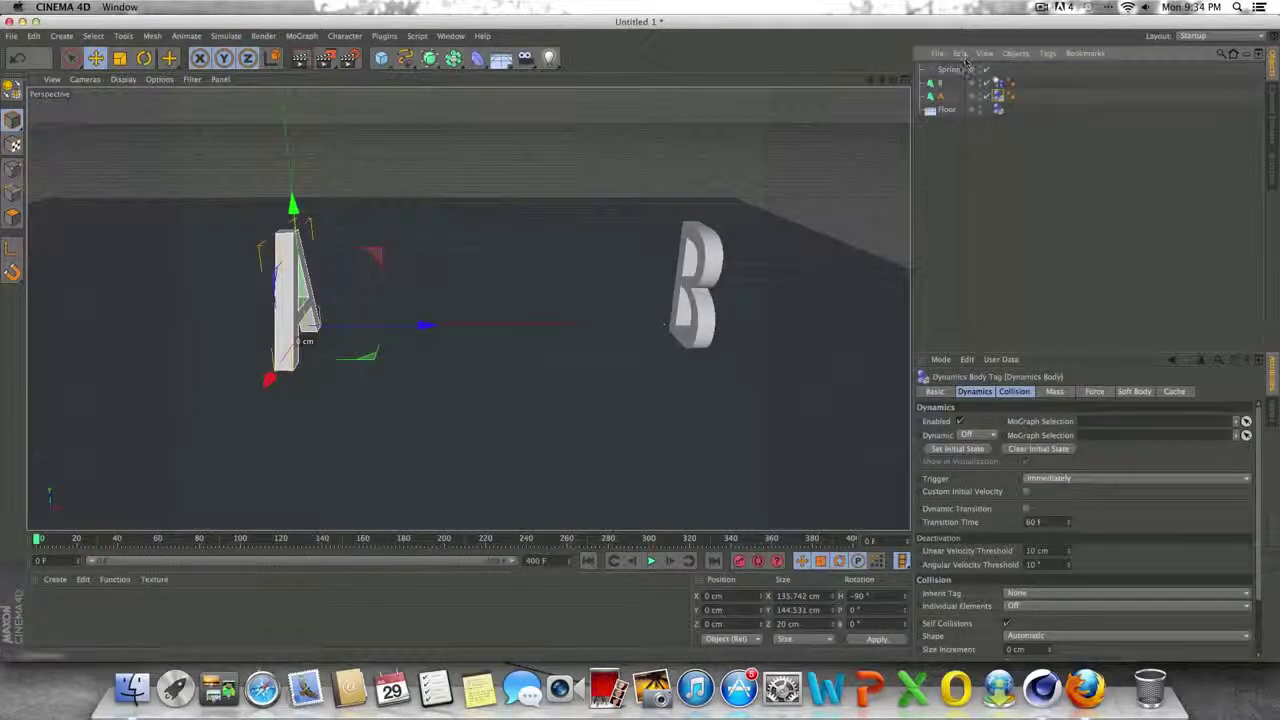
pyautogui.click(948, 69)
pyautogui.click(651, 561)
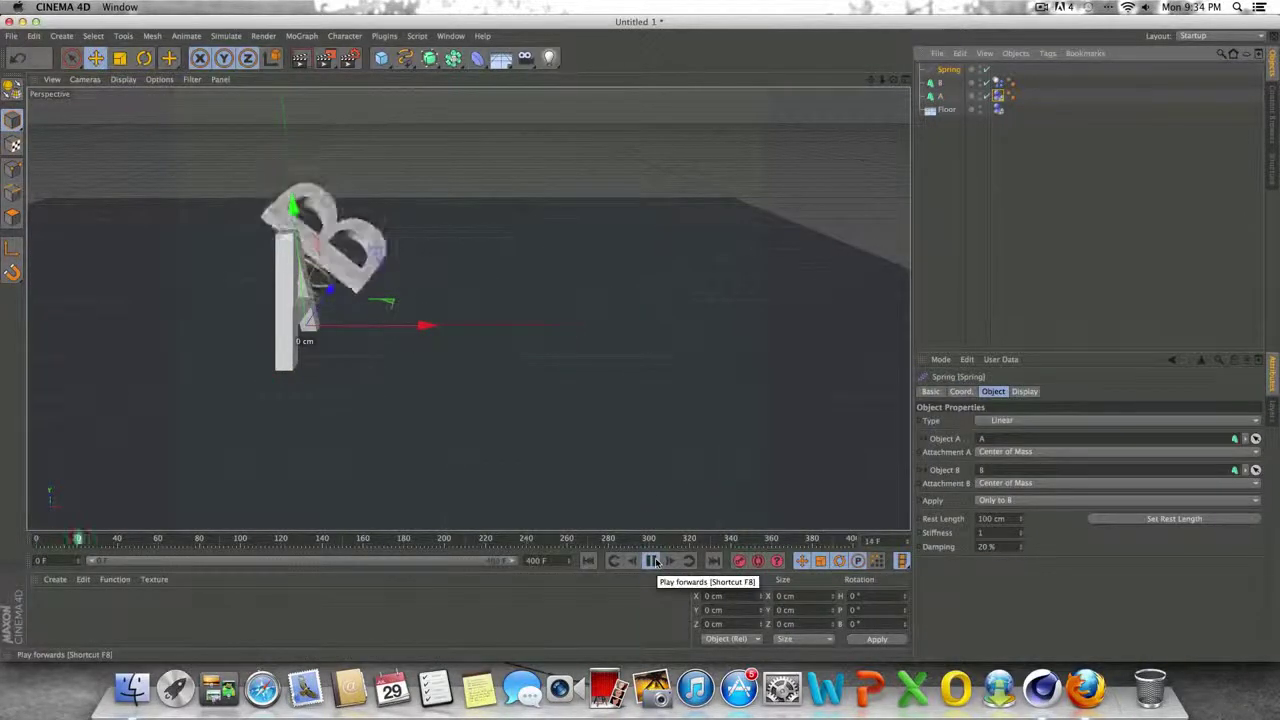
pyautogui.click(654, 561)
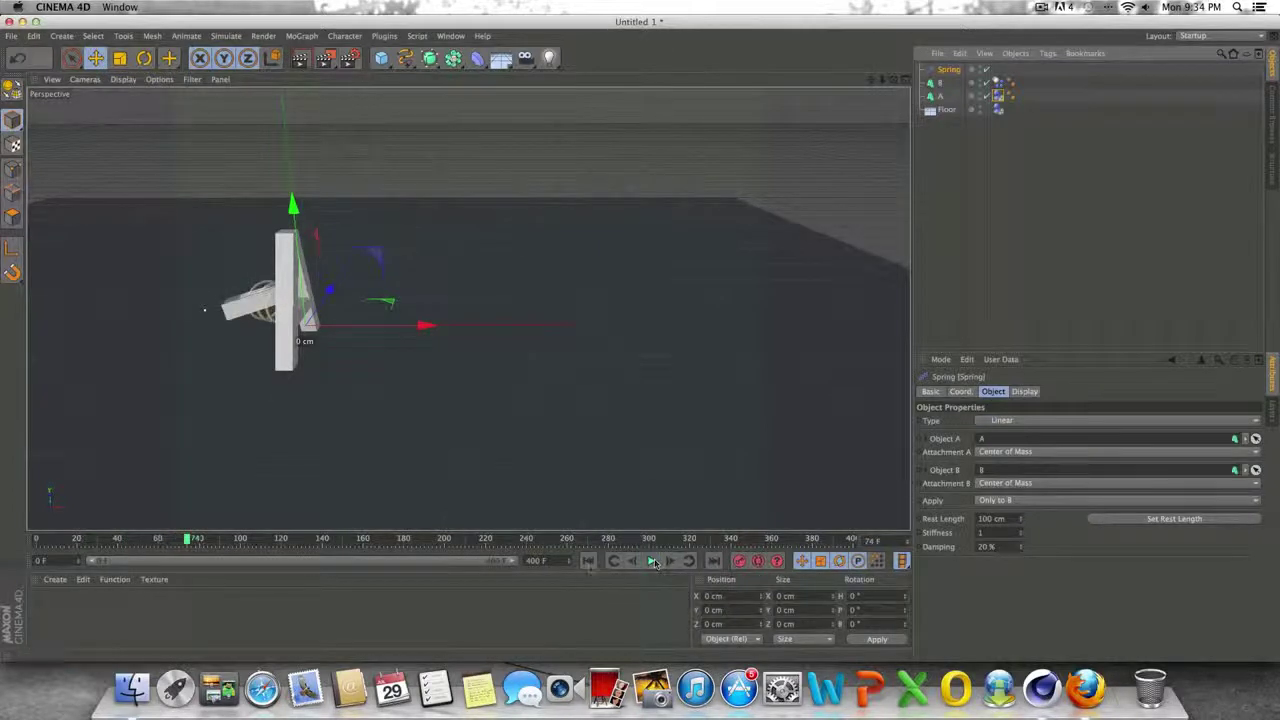
pyautogui.click(589, 561)
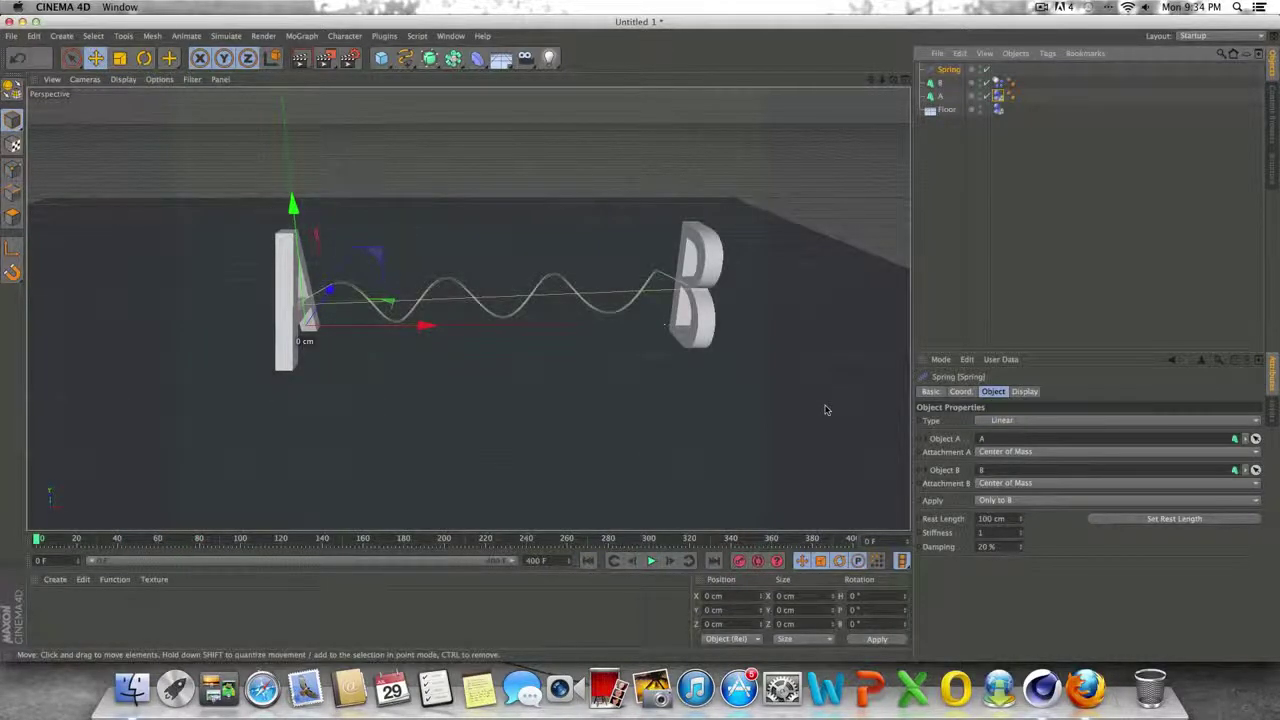
# Replace the collider body tag on letter A with a Rigid Body tag.
pyautogui.click(997, 97)
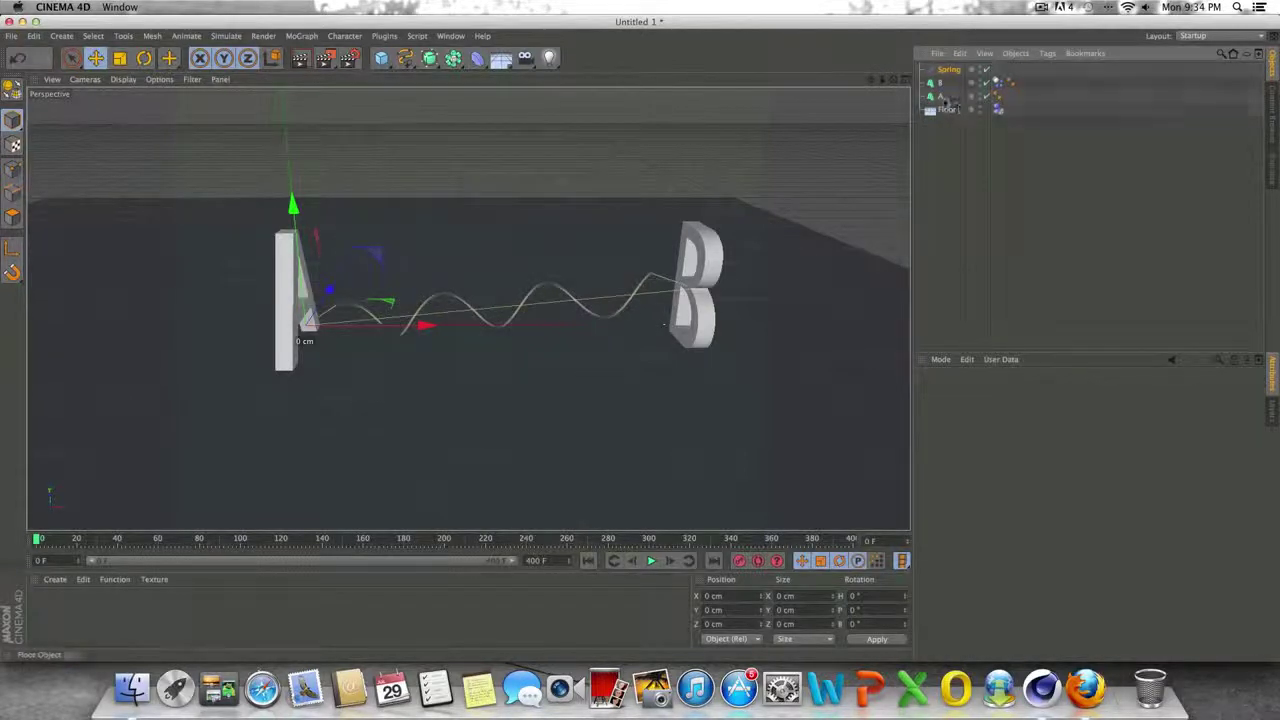
pyautogui.rightClick(948, 99)
pyautogui.moveTo(1030, 205)
pyautogui.click(1139, 208)
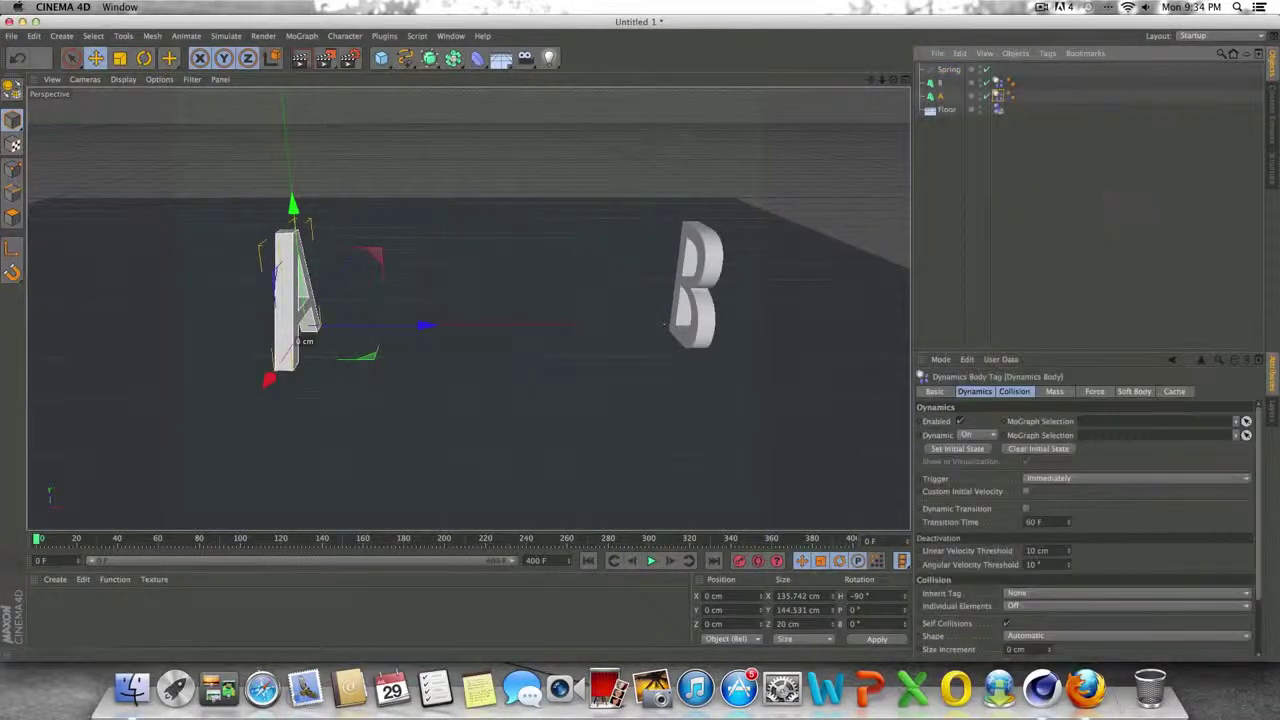
# Change the spring's type to Angular, play the simulation, and return to the first frame.
pyautogui.click(953, 69)
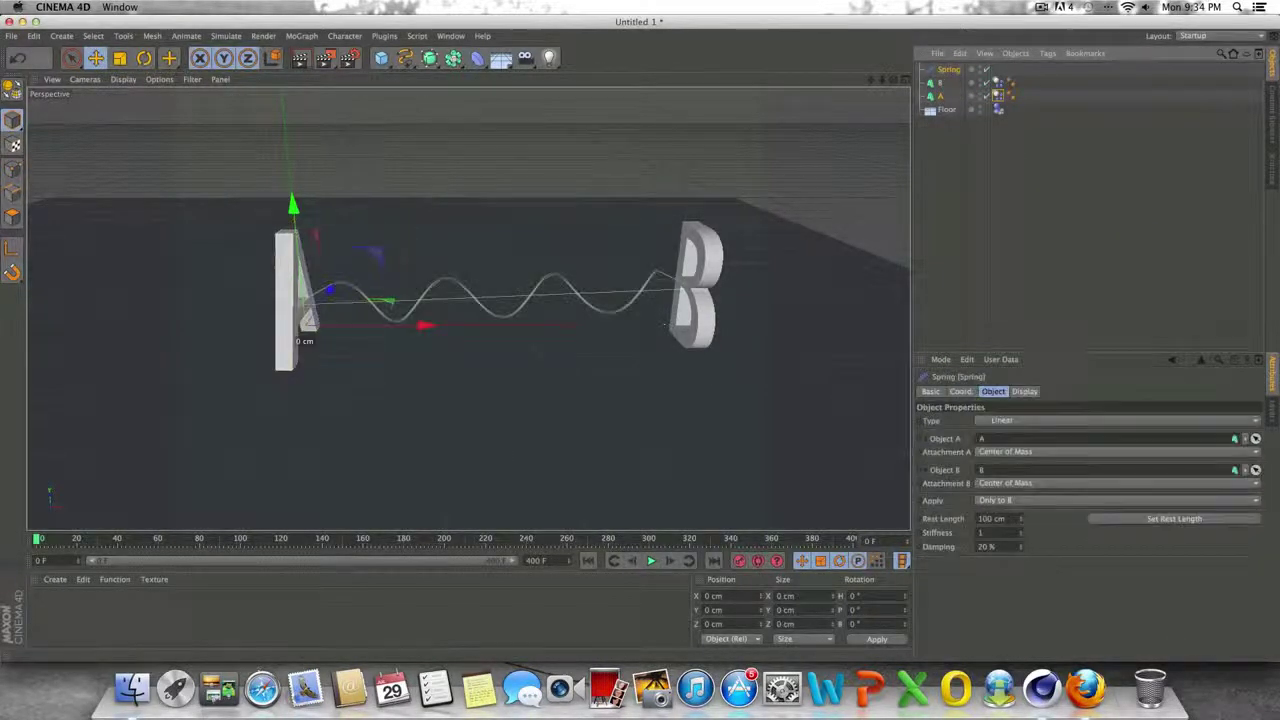
pyautogui.click(1024, 423)
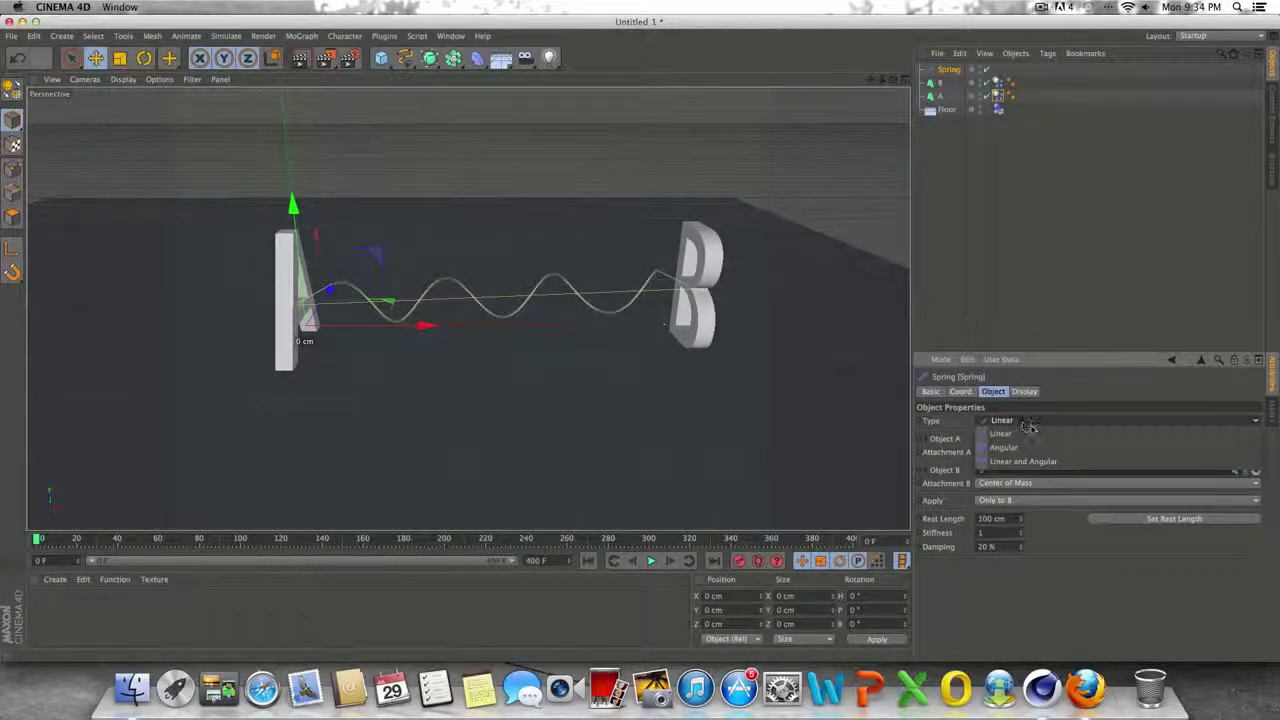
pyautogui.click(1004, 447)
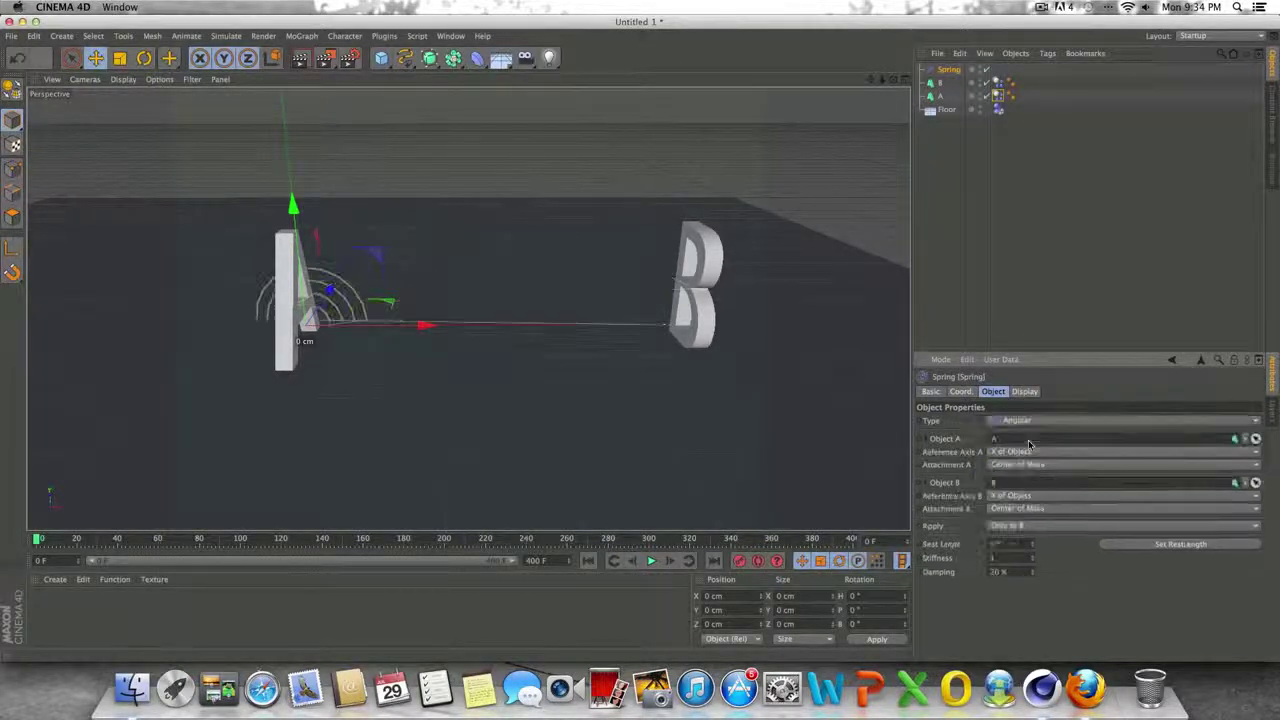
pyautogui.click(648, 561)
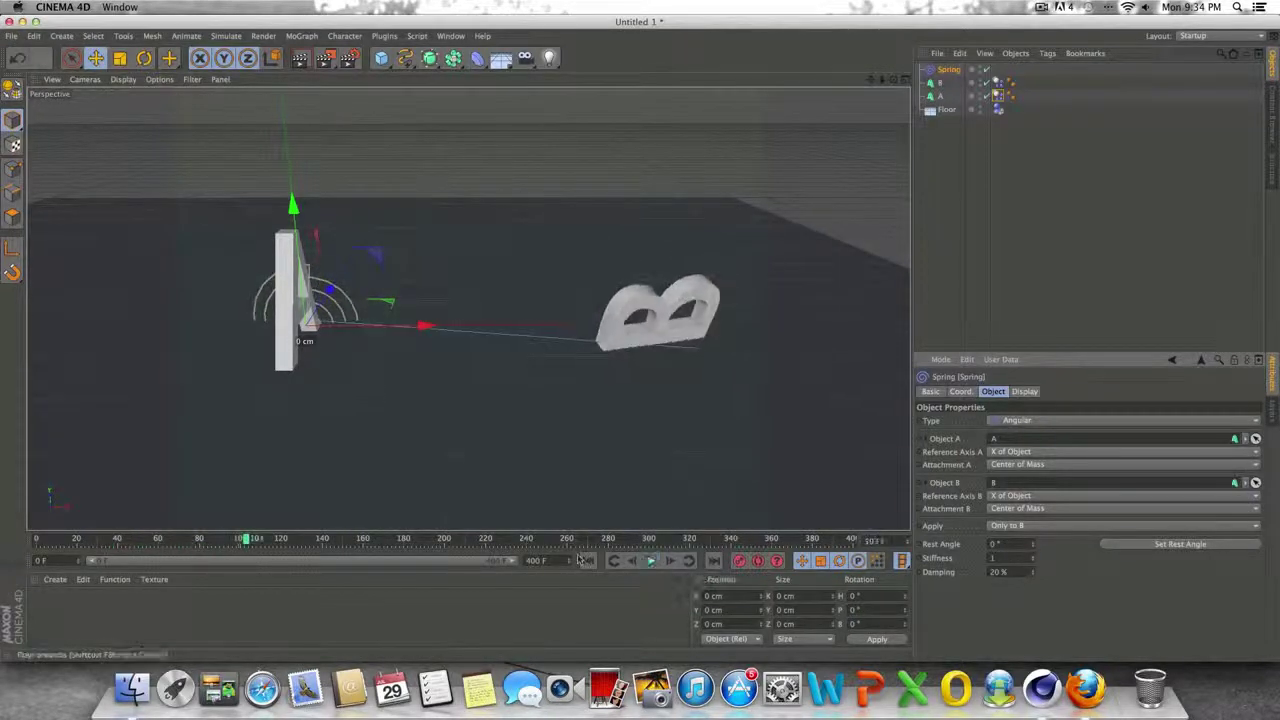
pyautogui.click(586, 560)
# Set the angular spring's Apply option to To Both, play the simulation, and return to the first frame.
pyautogui.click(1028, 528)
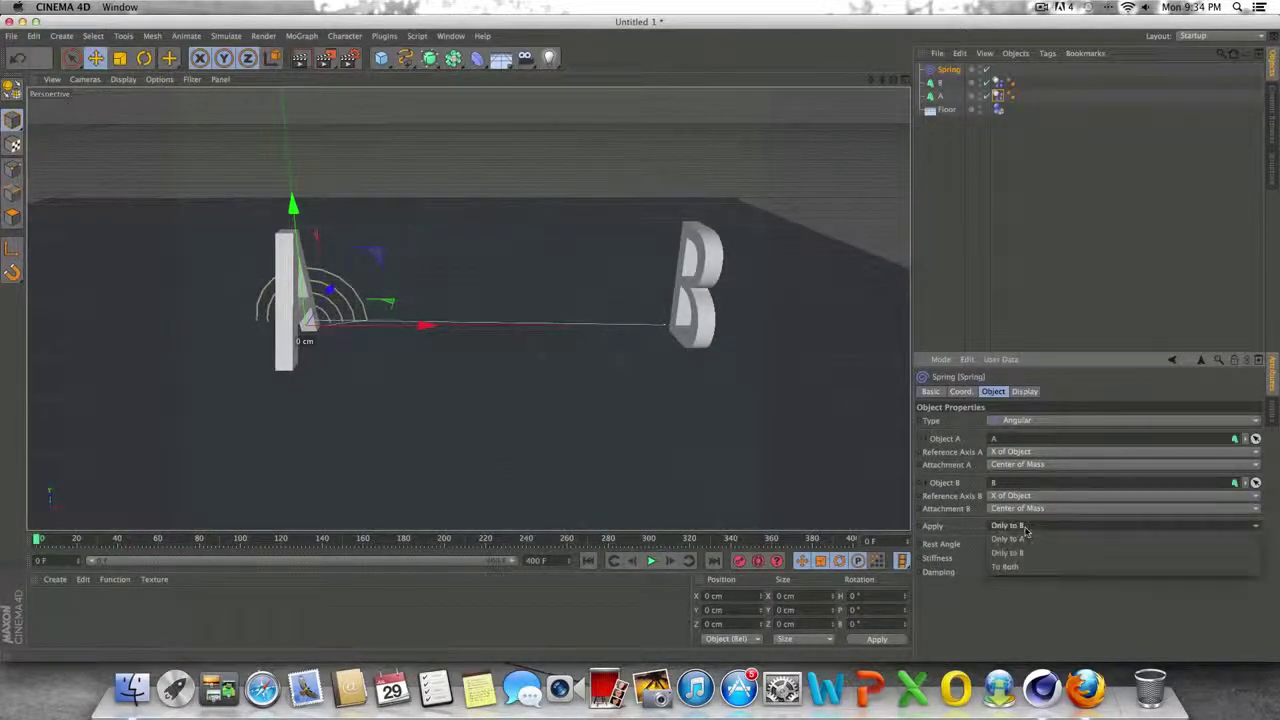
pyautogui.click(1030, 567)
pyautogui.click(651, 561)
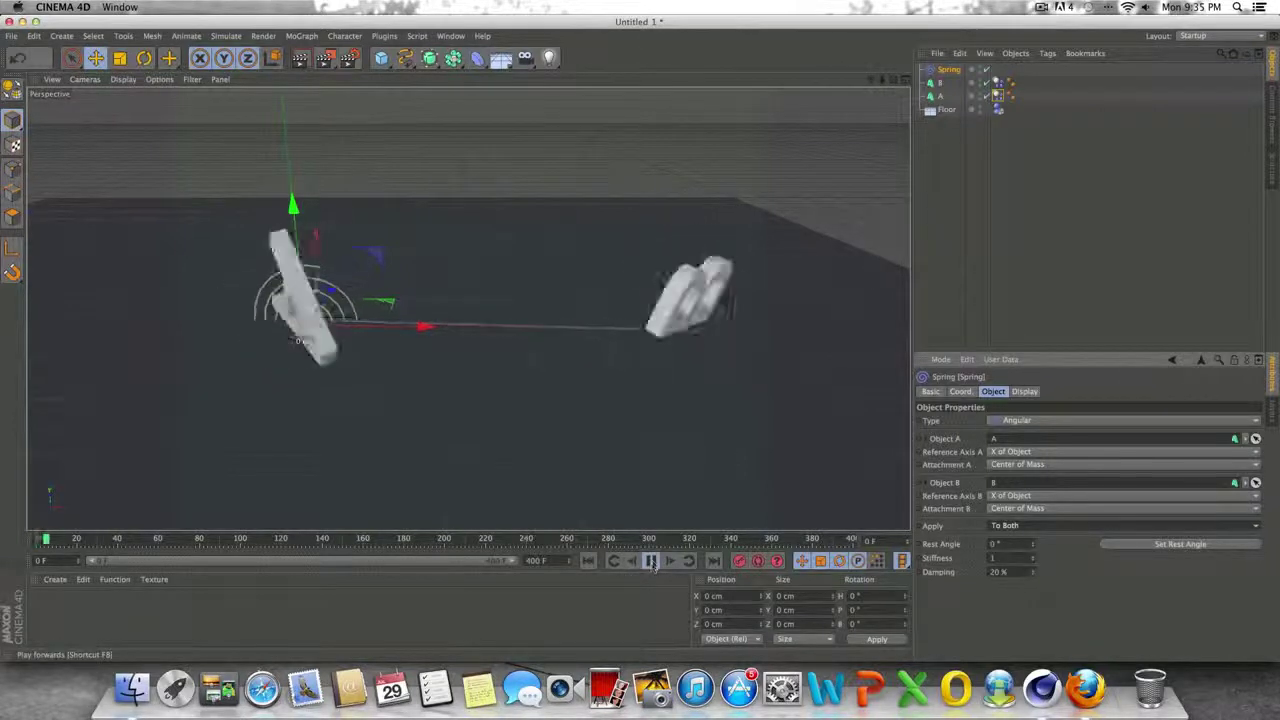
pyautogui.click(651, 561)
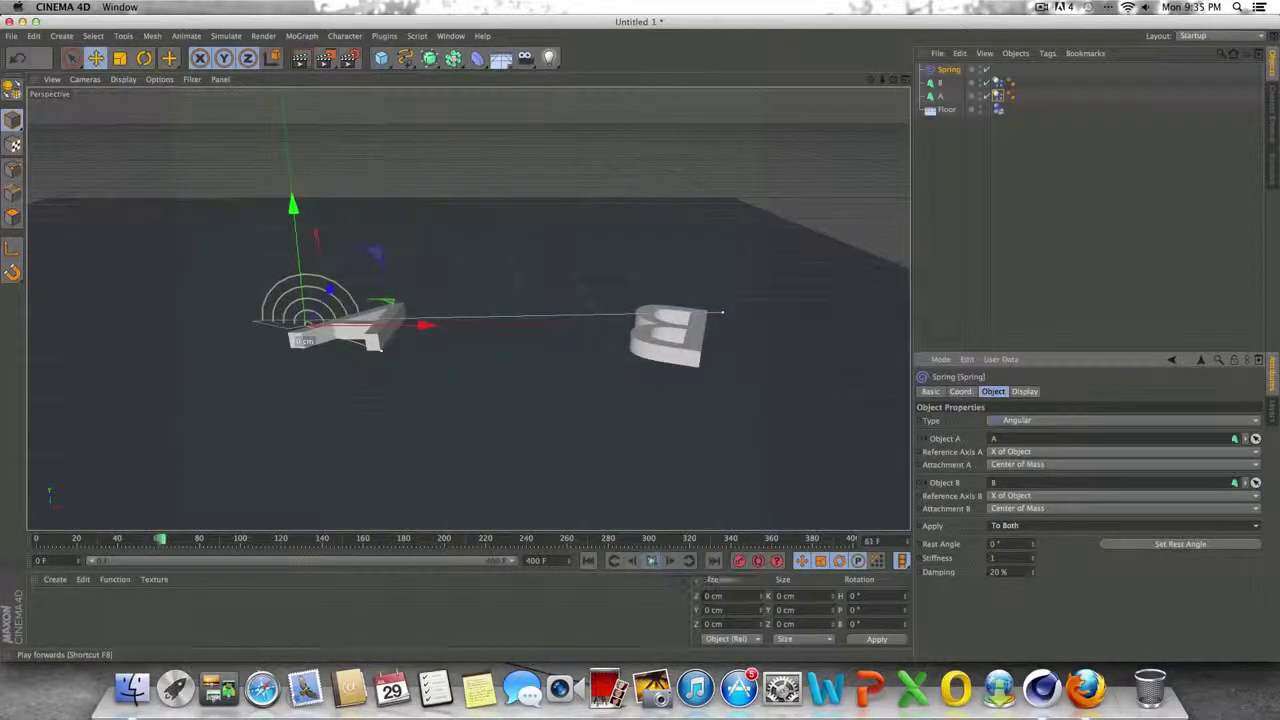
pyautogui.click(586, 560)
# Raise the angular spring above letter A to a Y position of about 216 cm and play the simulation twice.
pyautogui.moveTo(298, 207); pyautogui.dragTo(298, 97)
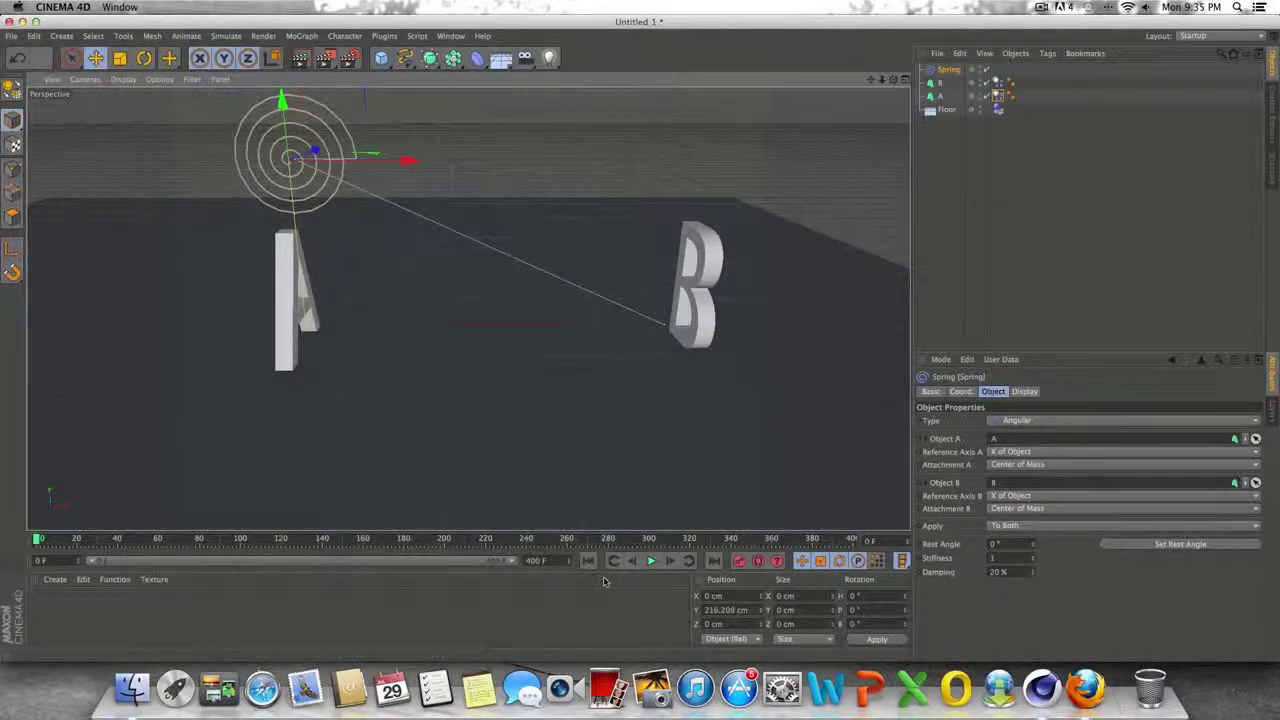
pyautogui.click(651, 561)
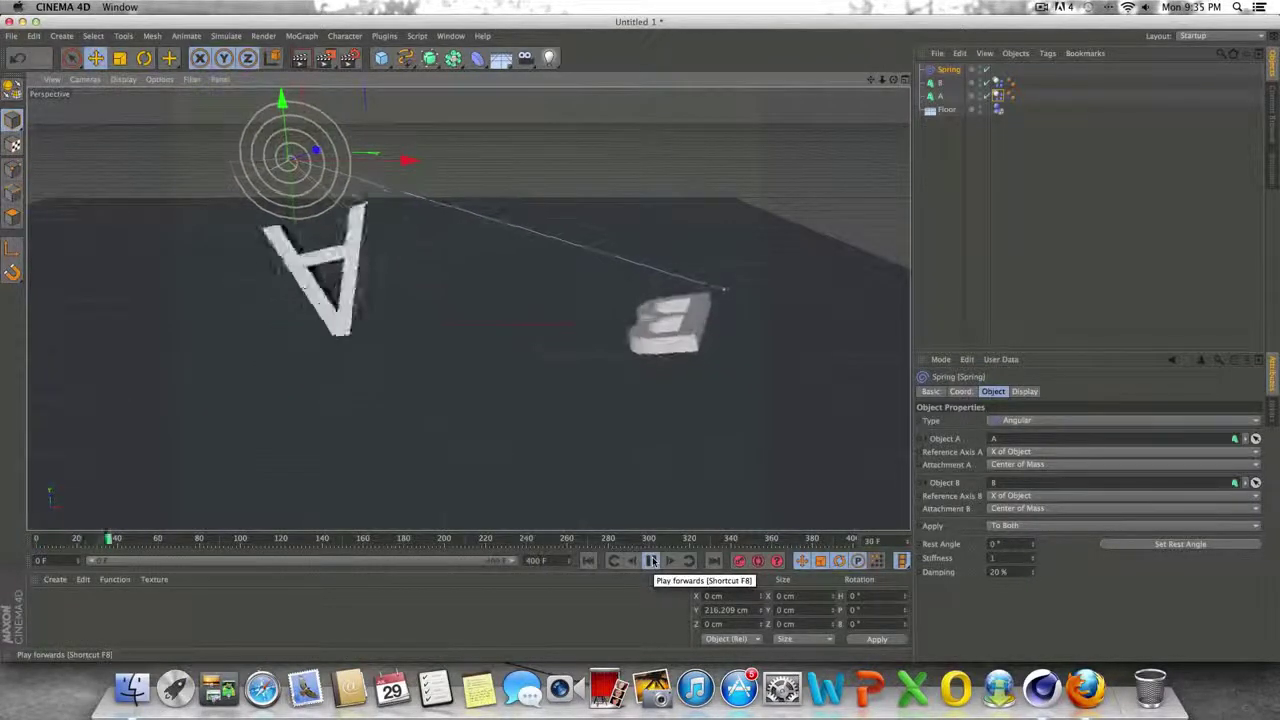
pyautogui.click(651, 560)
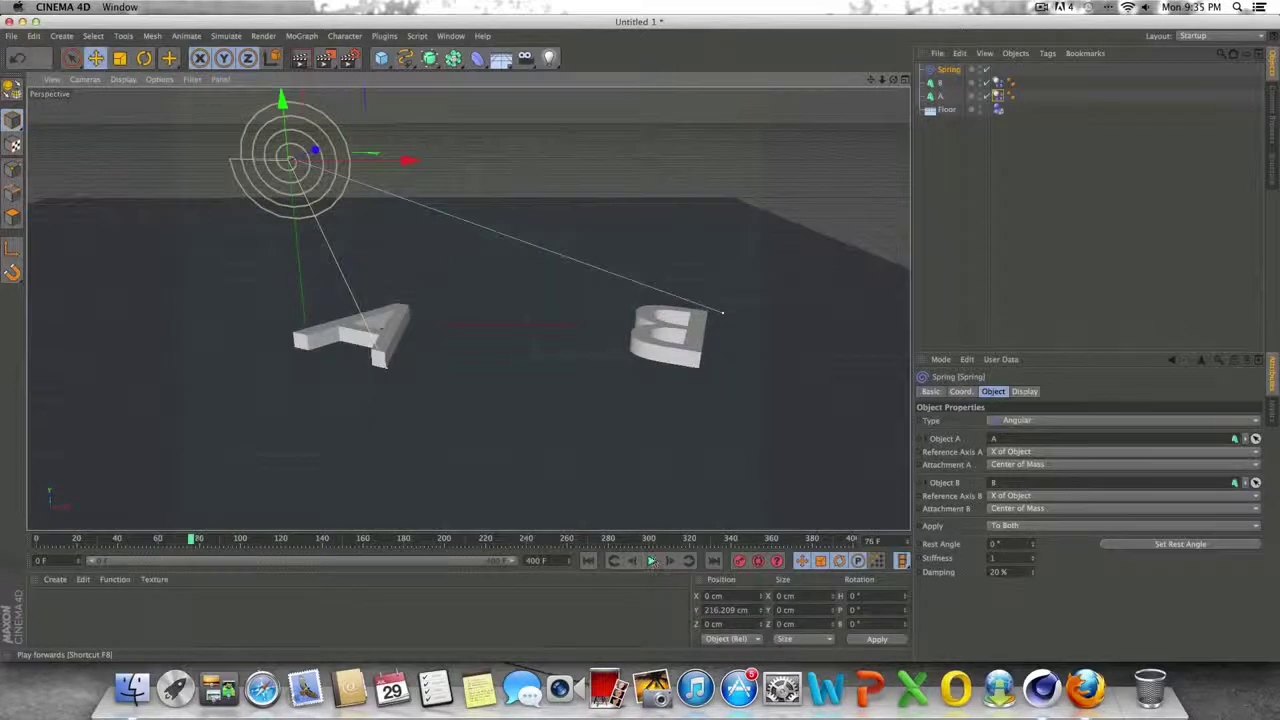
pyautogui.click(589, 561)
pyautogui.click(650, 561)
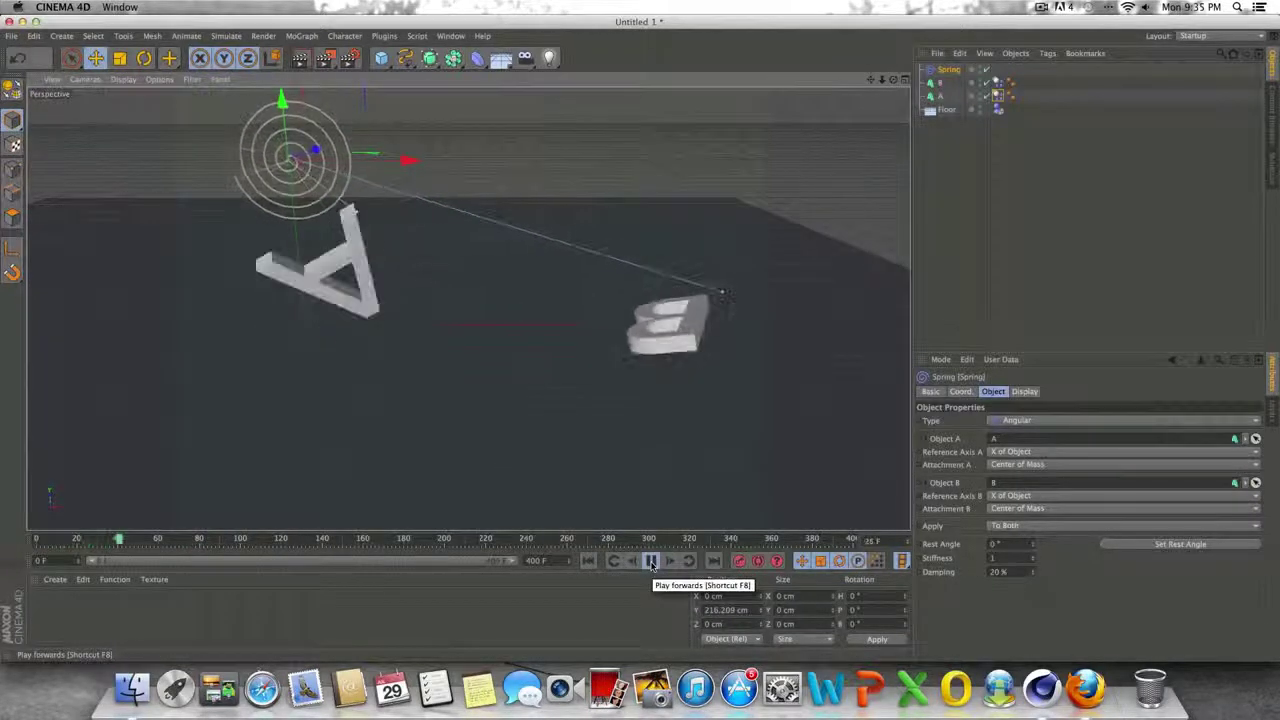
pyautogui.click(651, 561)
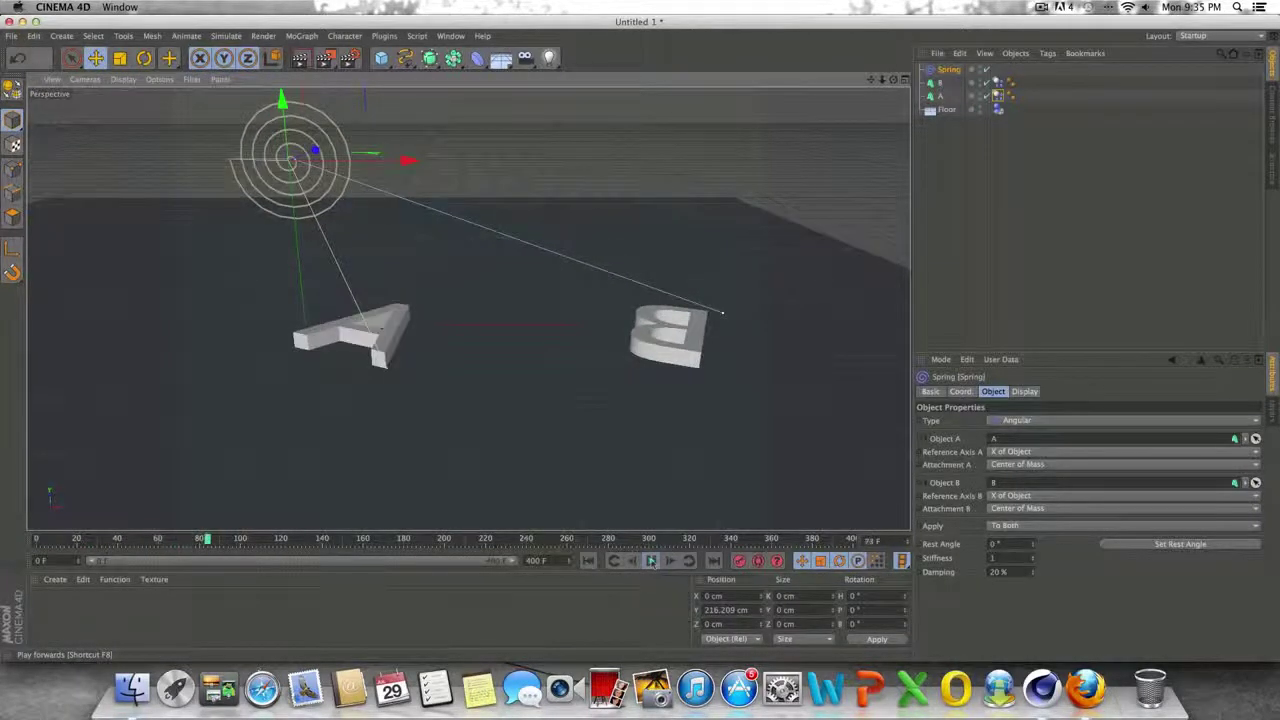
# Set the angular spring's rest angle to 100°, play the simulation from the first frame, and return to the first frame.
pyautogui.click(588, 561)
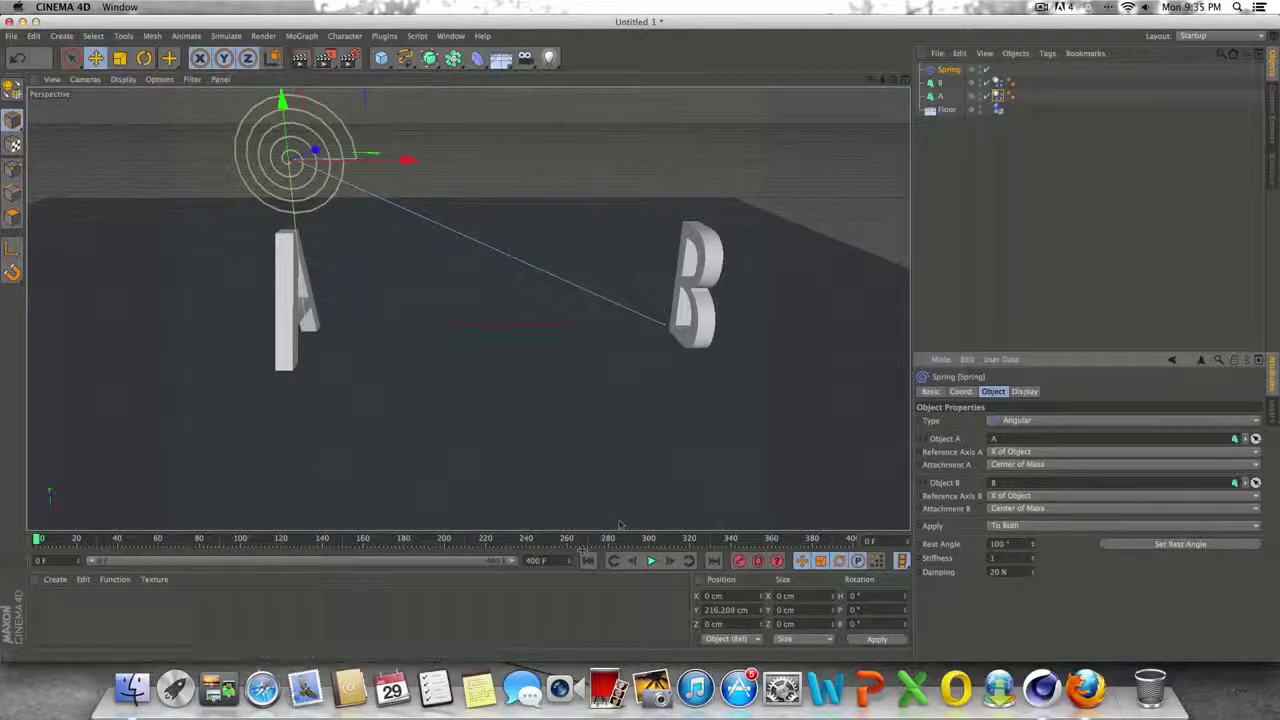
pyautogui.click(651, 561)
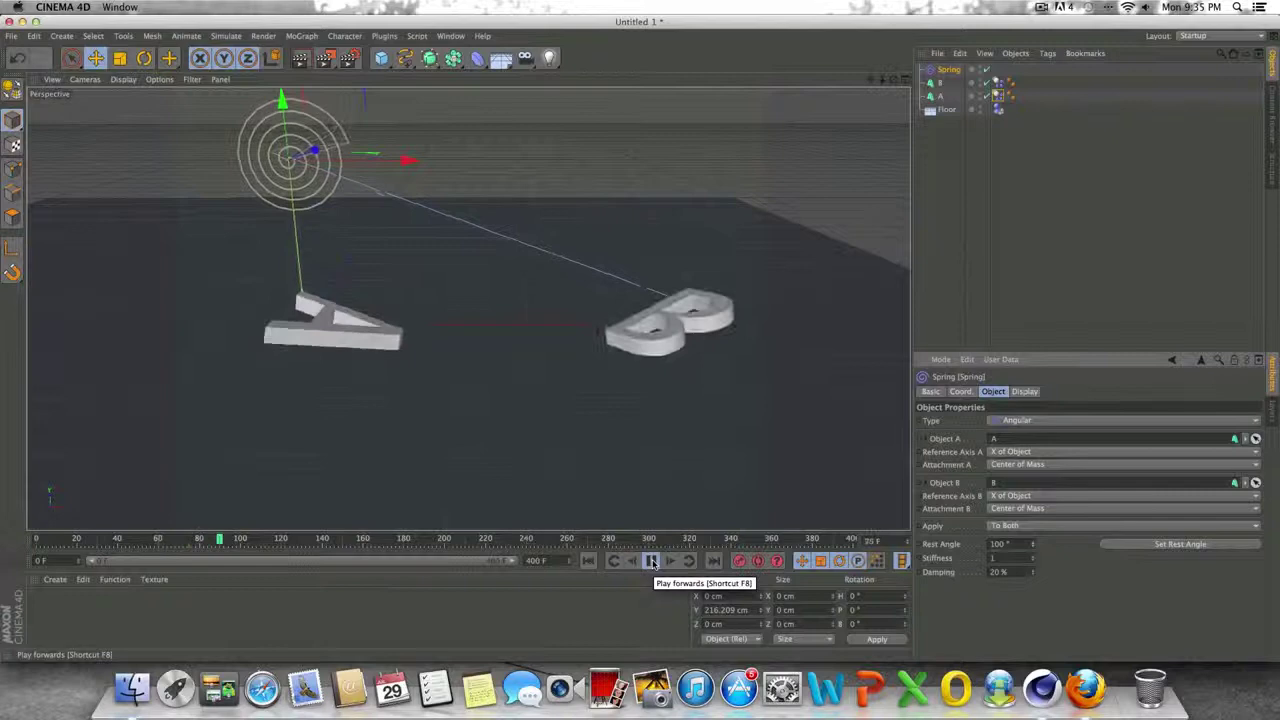
pyautogui.click(651, 561)
pyautogui.click(592, 561)
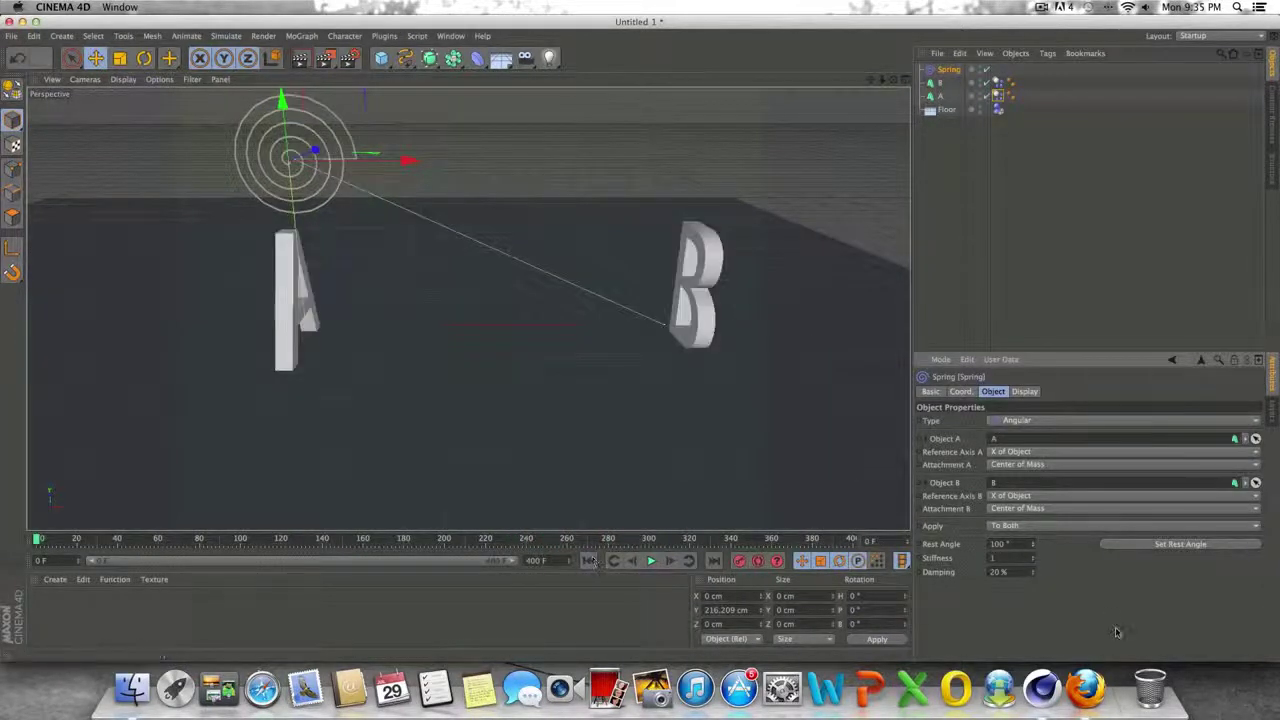
# Change the spring's type back to Linear.
pyautogui.click(1045, 422)
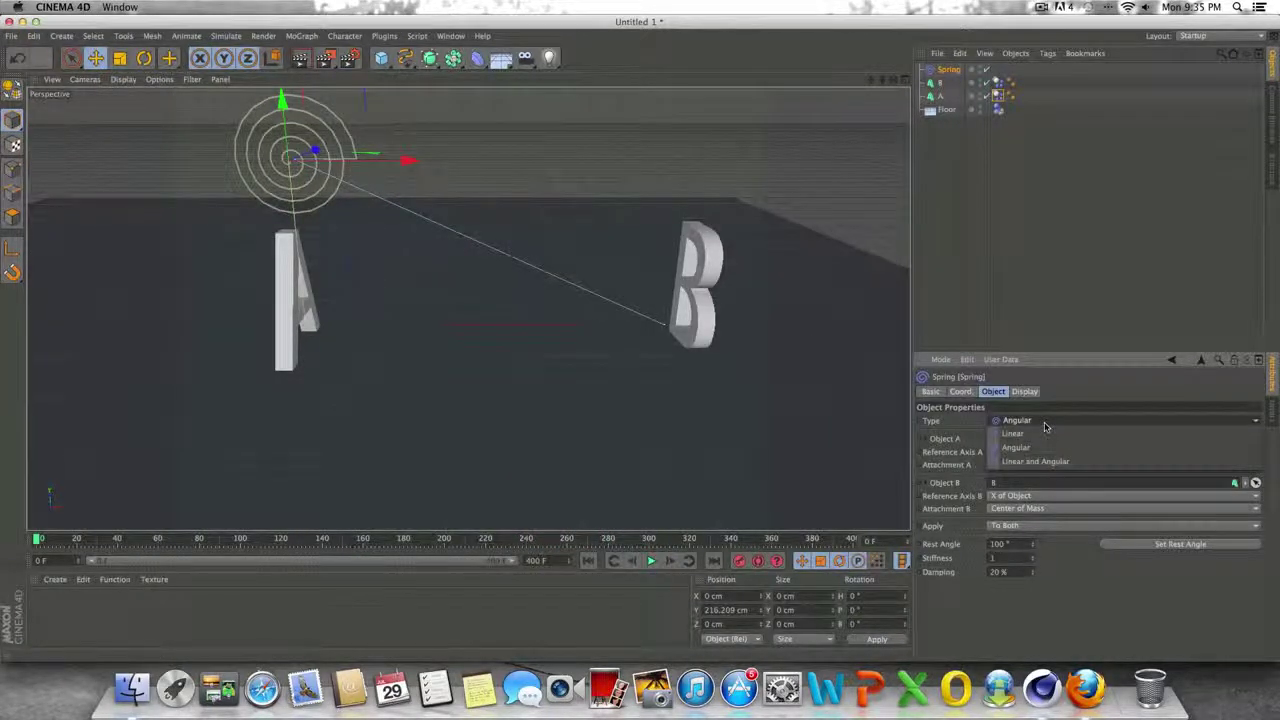
pyautogui.click(1047, 433)
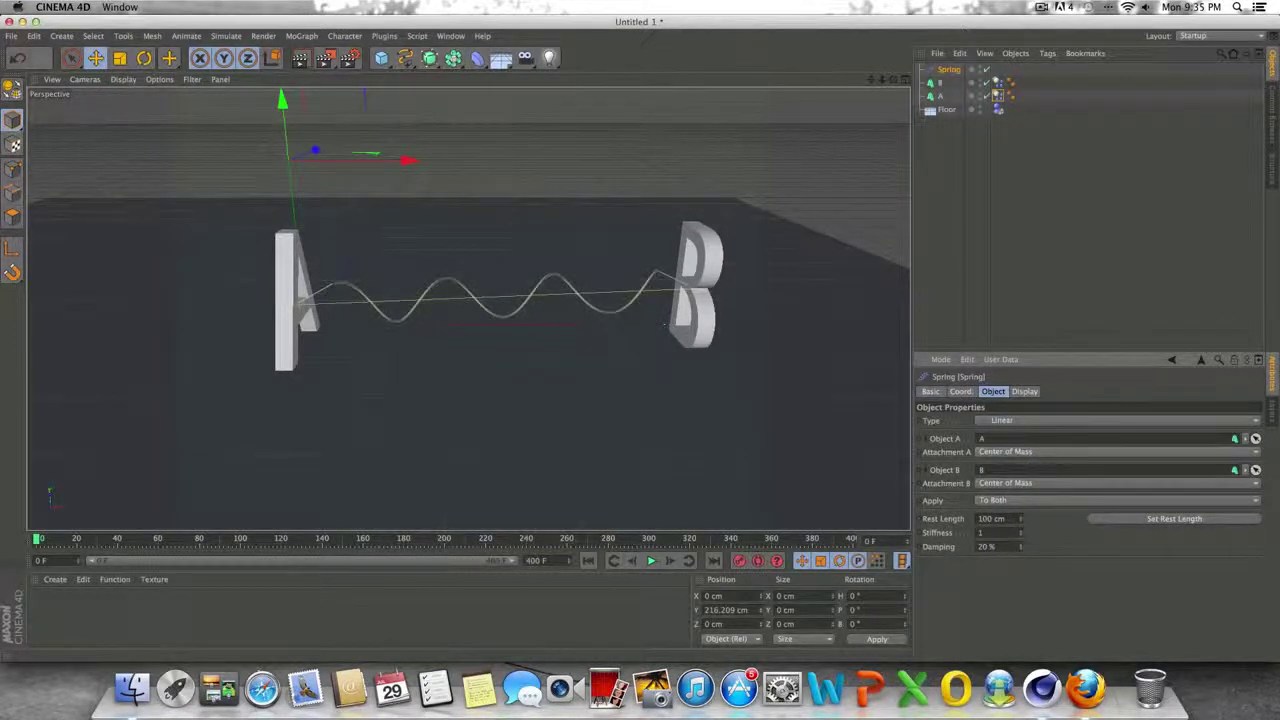
pyautogui.moveTo(893, 79); pyautogui.dragTo(909, 94)
# Set the linear spring's Attachment A to Polygon Point, play the simulation, and return to the first frame.
pyautogui.click(1004, 452)
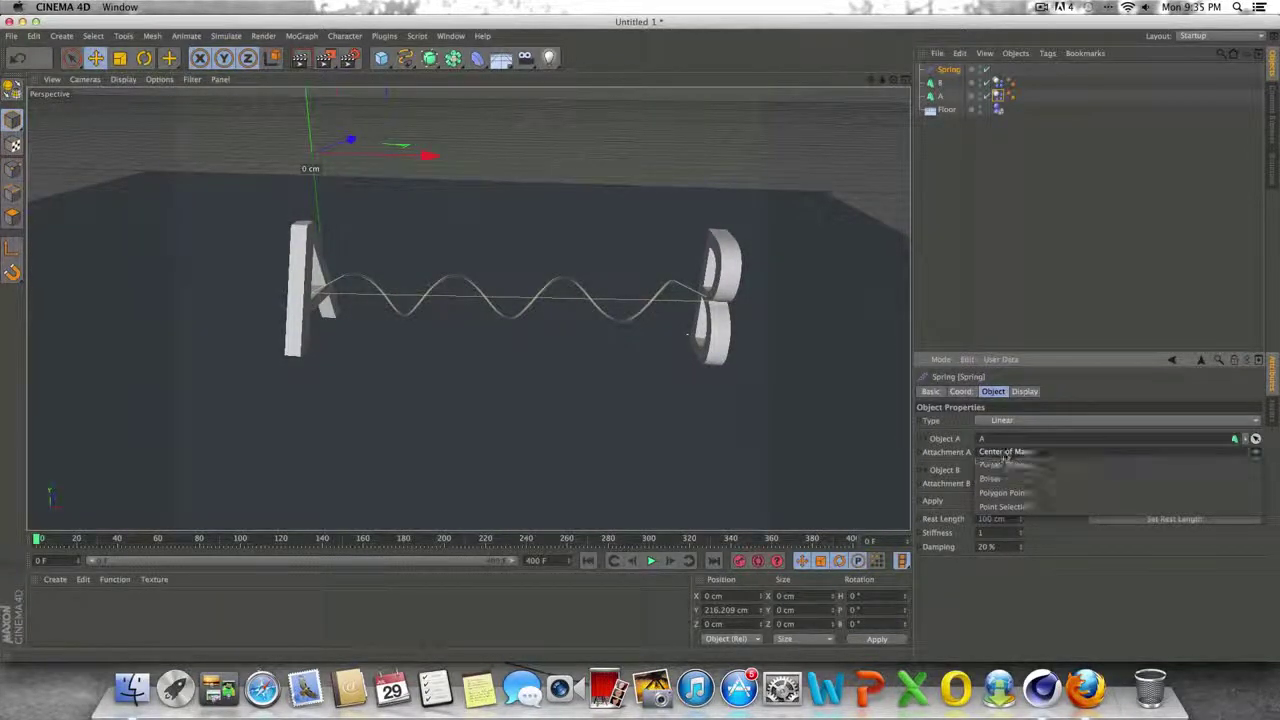
pyautogui.click(999, 456)
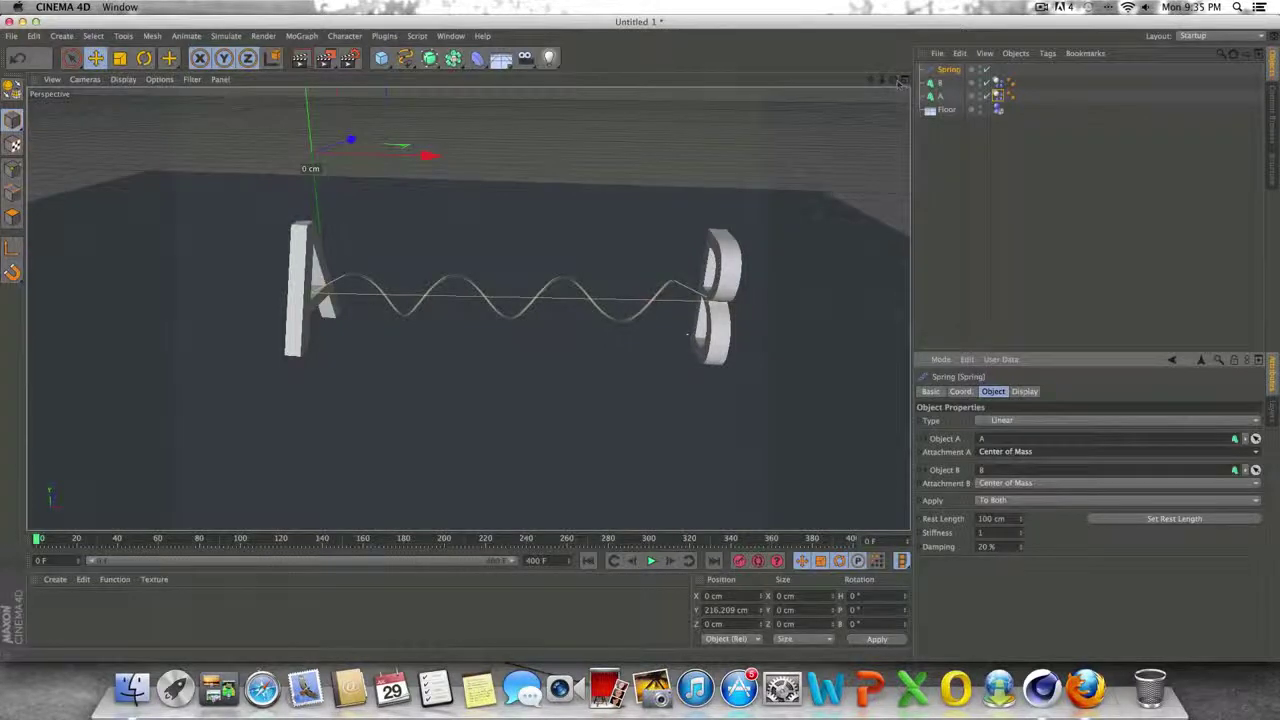
pyautogui.moveTo(893, 79)
pyautogui.mouseDown()
pyautogui.moveTo(840, 85)
pyautogui.moveTo(893, 79)
pyautogui.mouseUp()
pyautogui.click(1045, 452)
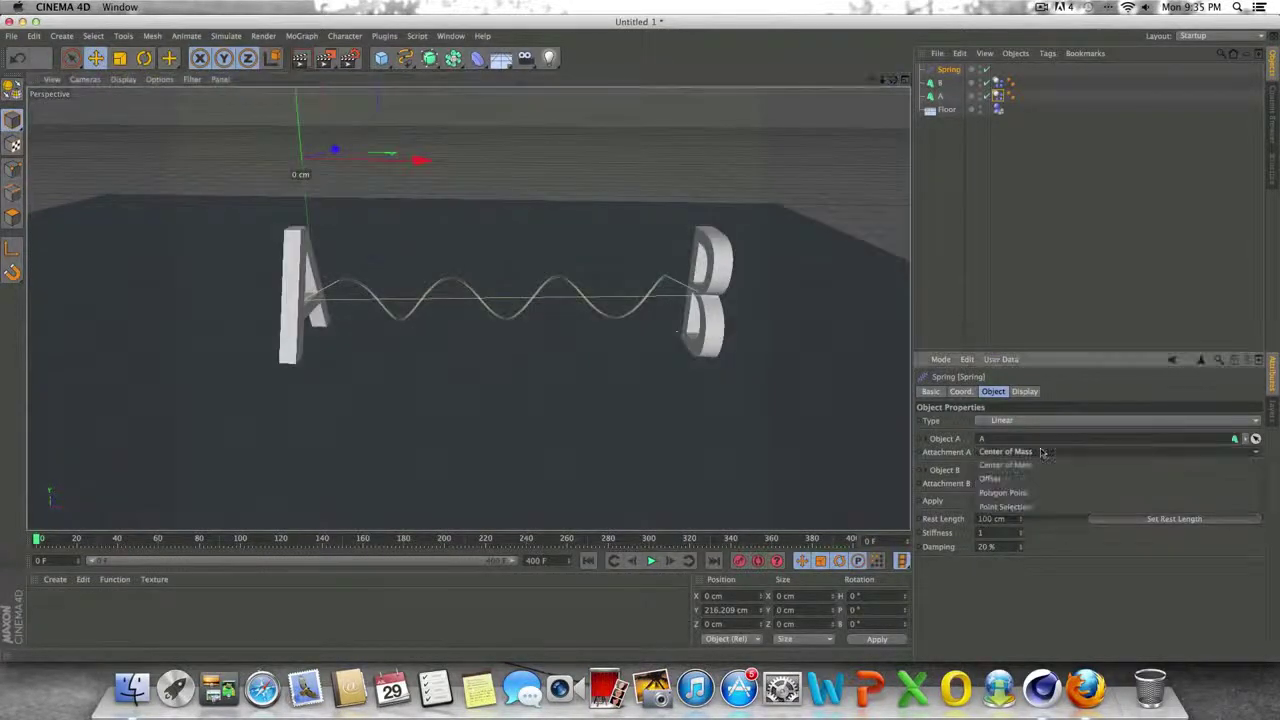
pyautogui.click(1031, 493)
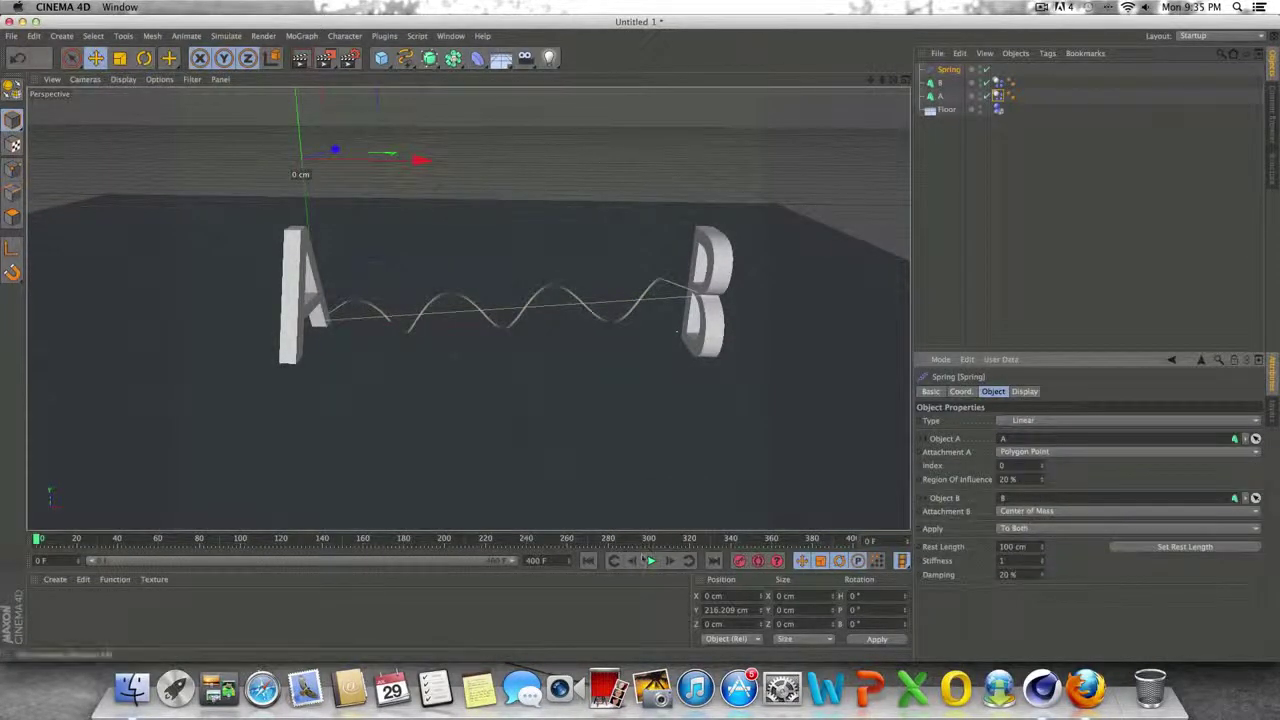
pyautogui.click(650, 561)
pyautogui.click(650, 561)
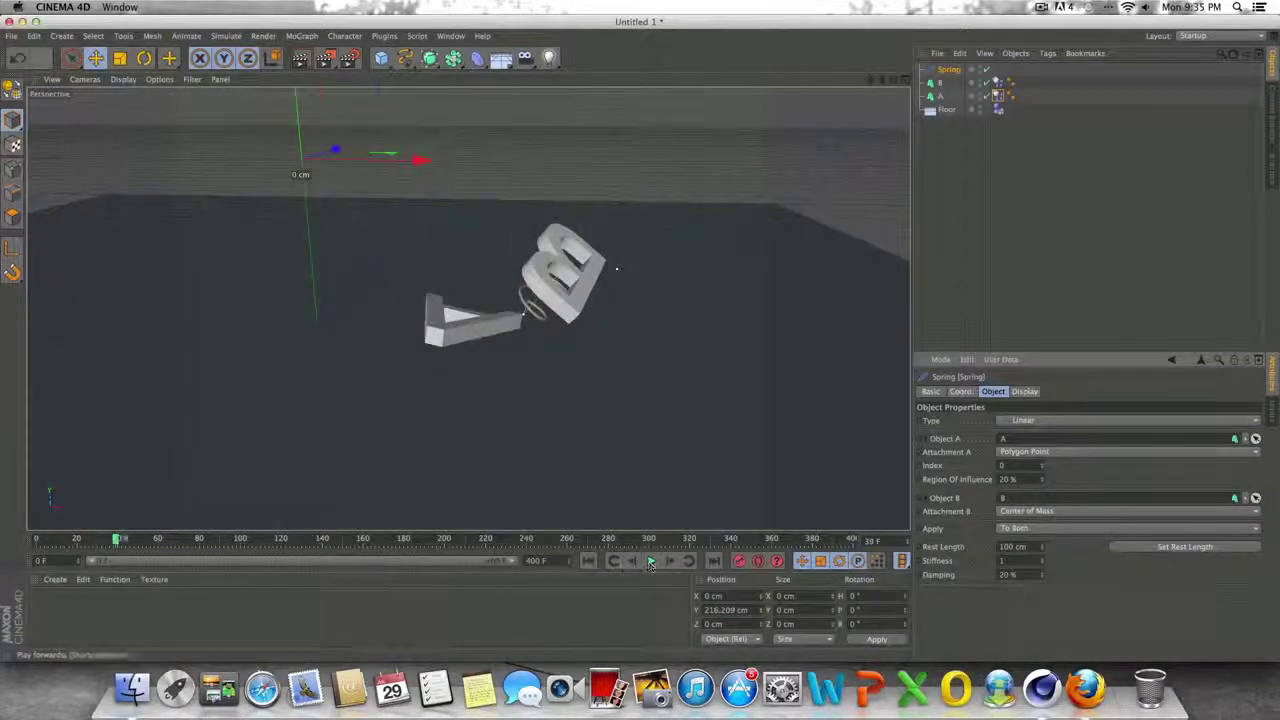
pyautogui.click(588, 561)
# Try Point Selection for Attachment A, switch it to Offset with values 91, 139 and 25 cm, and play the simulation.
pyautogui.click(1027, 455)
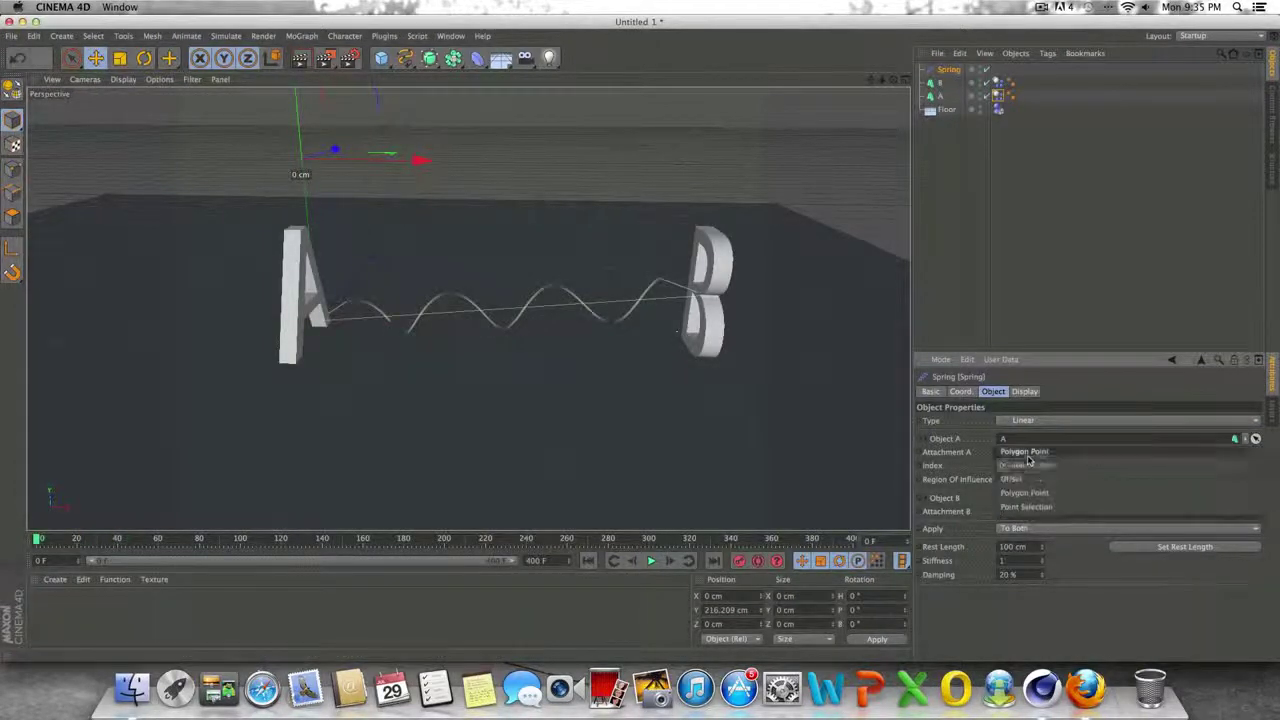
pyautogui.click(1026, 507)
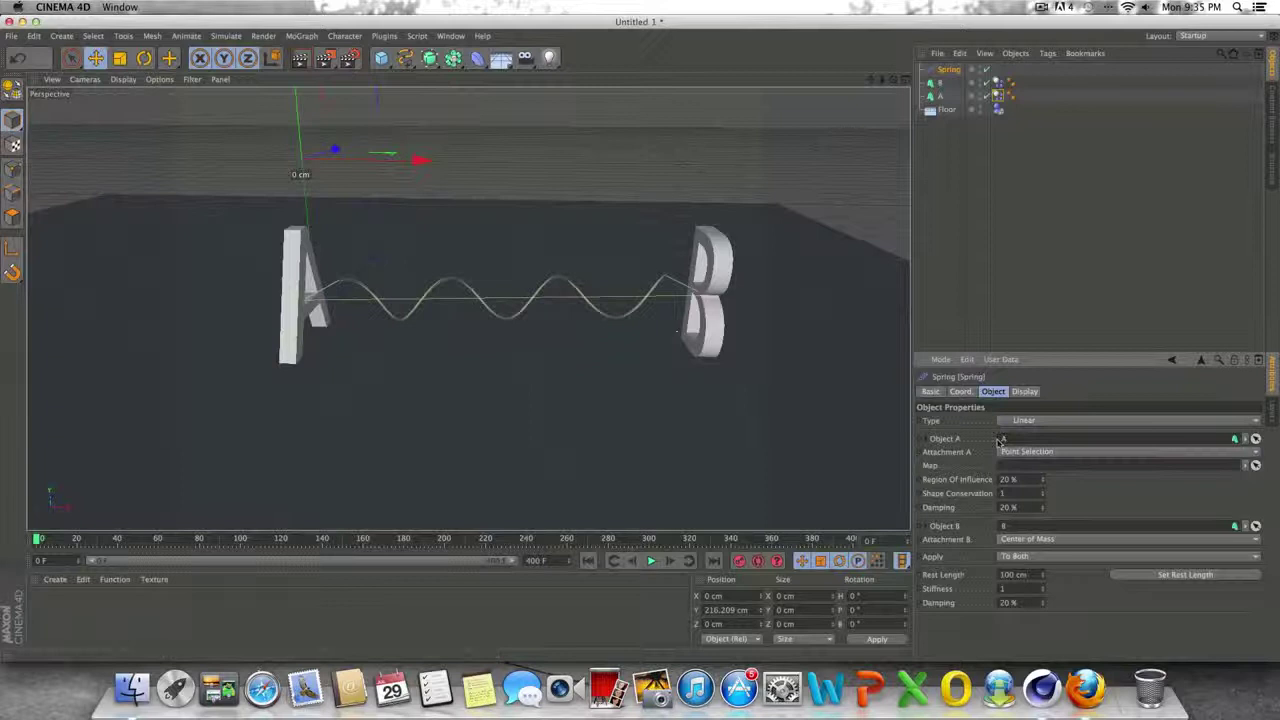
pyautogui.click(1058, 453)
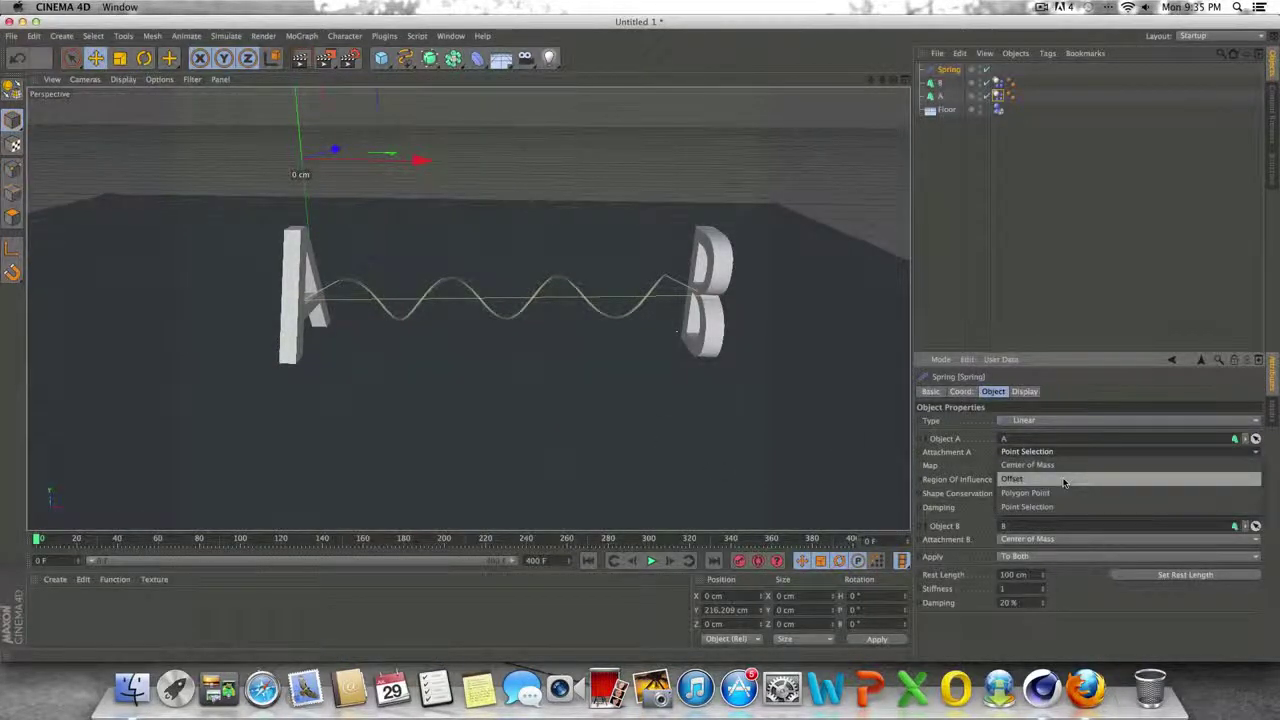
pyautogui.click(1062, 480)
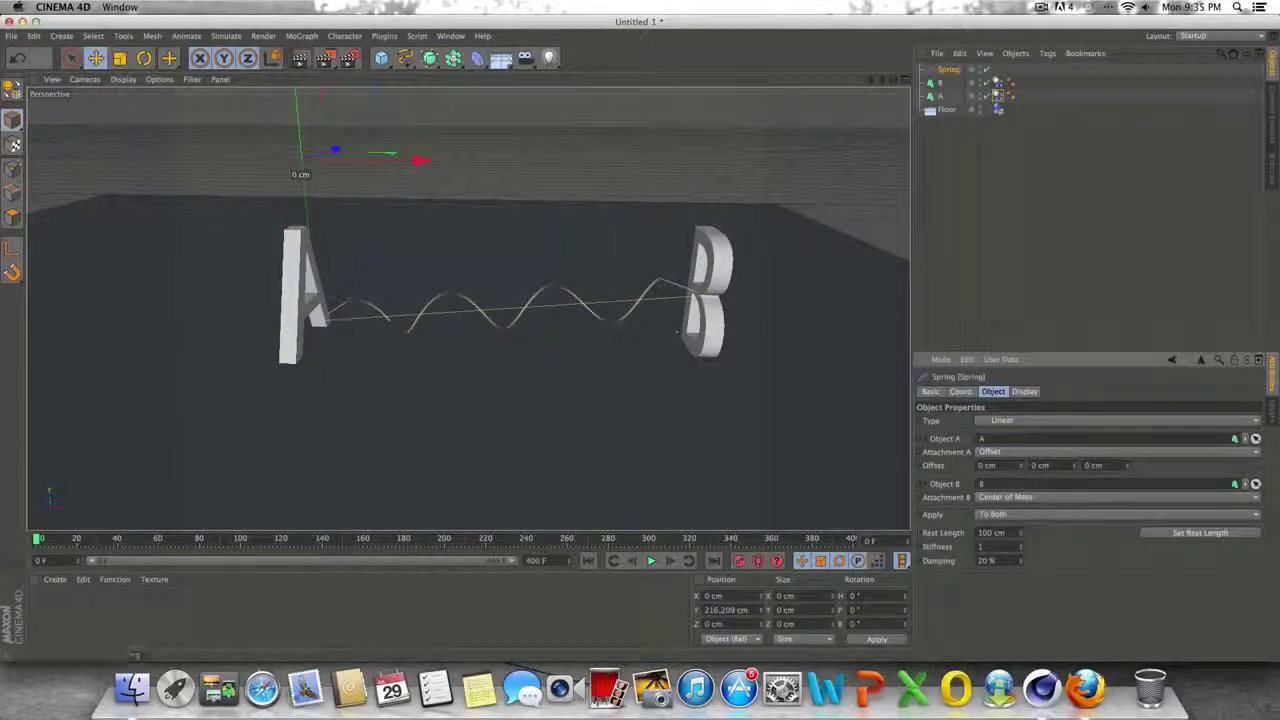
pyautogui.moveTo(1022, 467); pyautogui.dragTo(1128, 460)
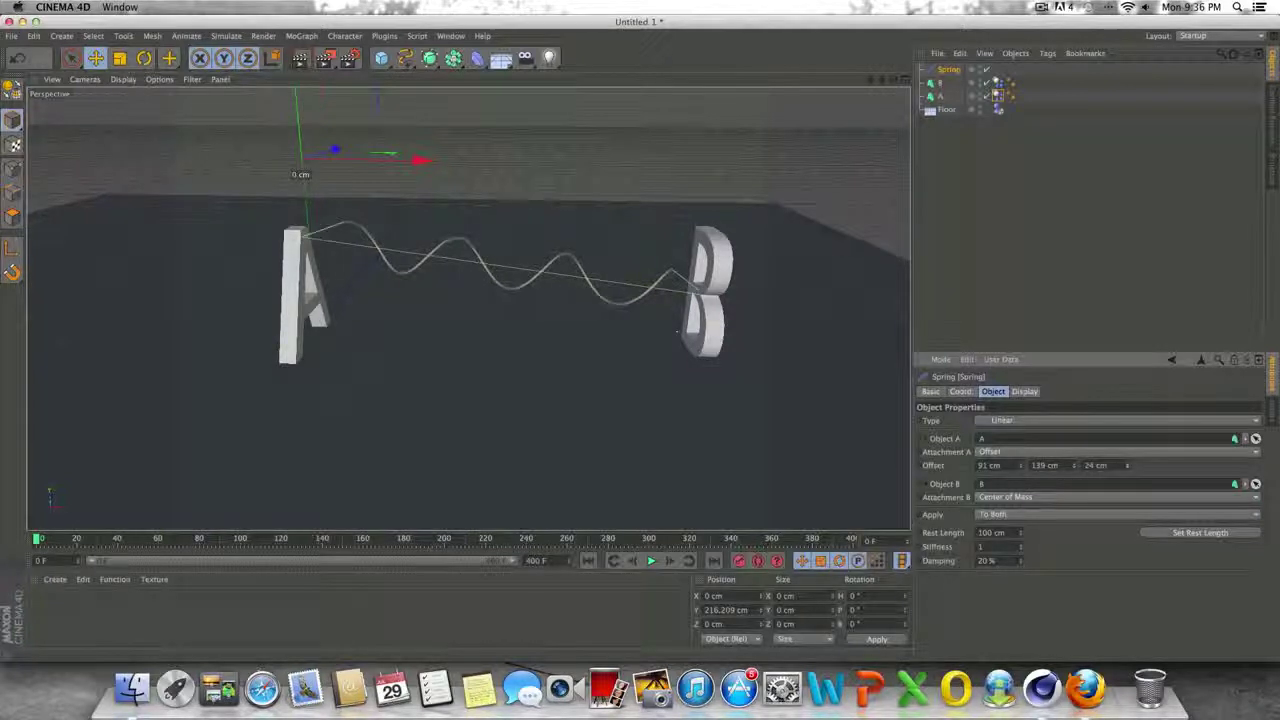
pyautogui.click(651, 561)
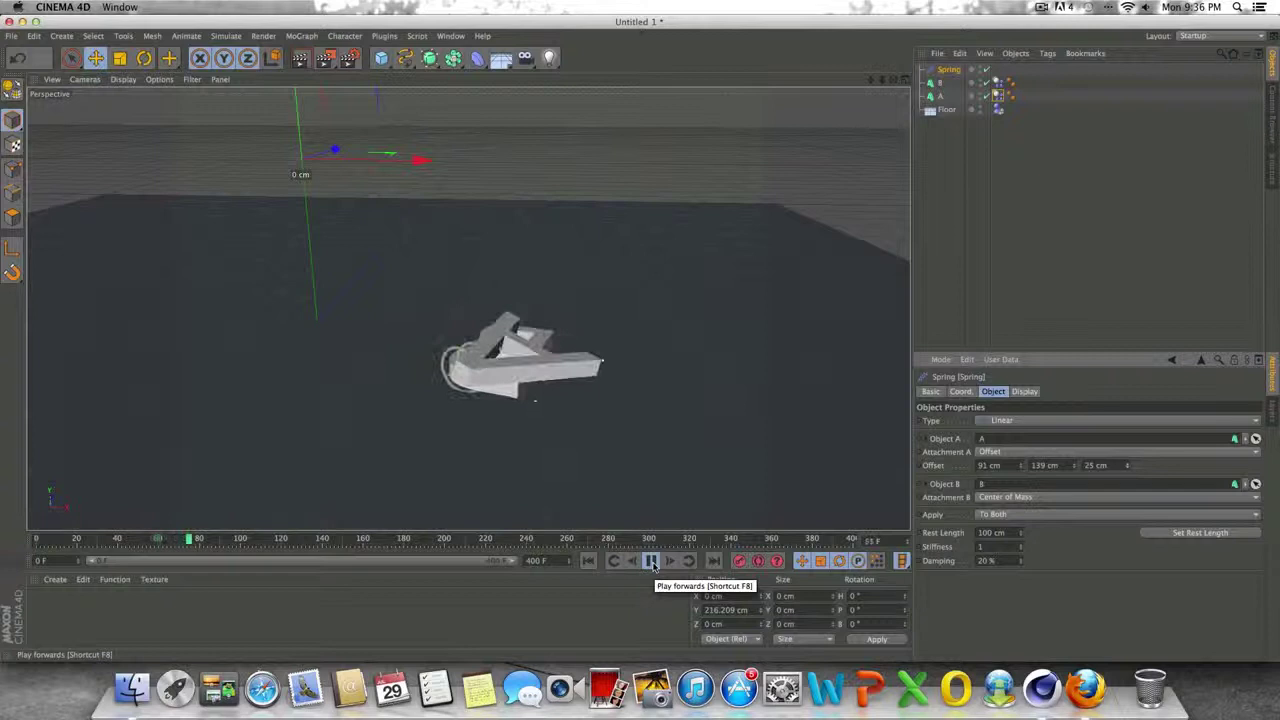
pyautogui.click(651, 561)
pyautogui.click(590, 562)
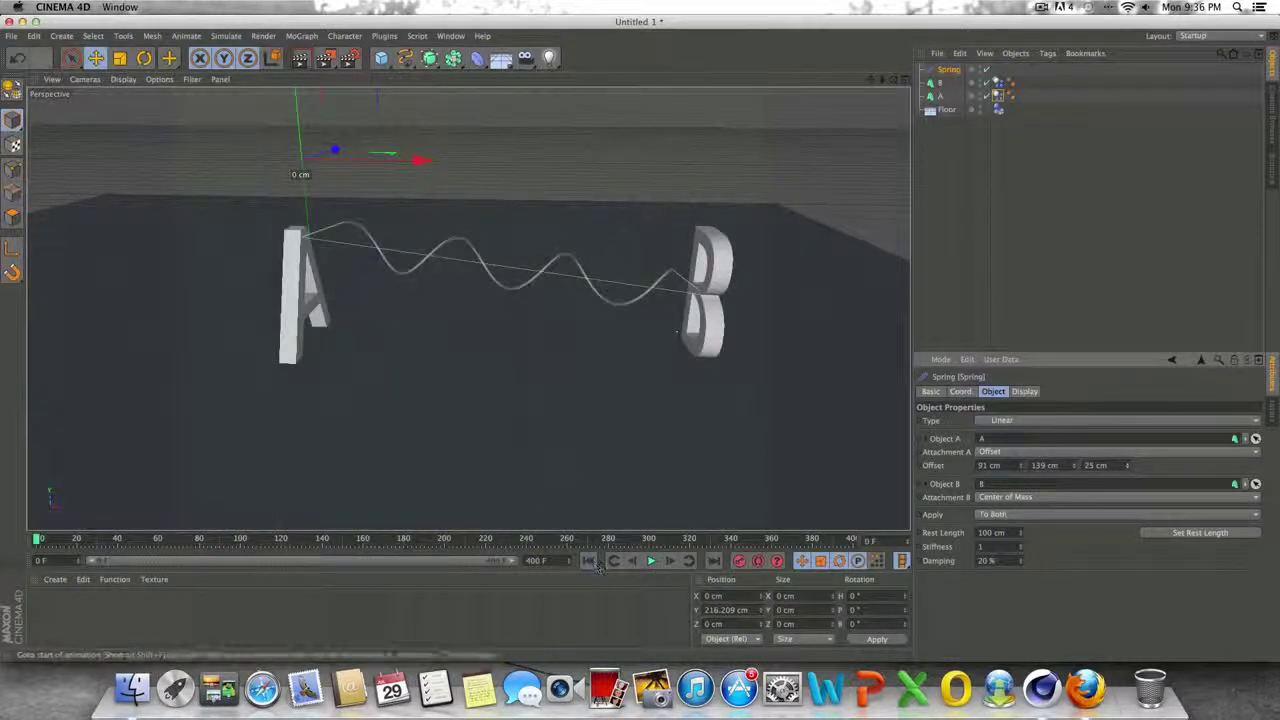
# Reselect the spring and review its coordinates and object properties.
pyautogui.click(1038, 124)
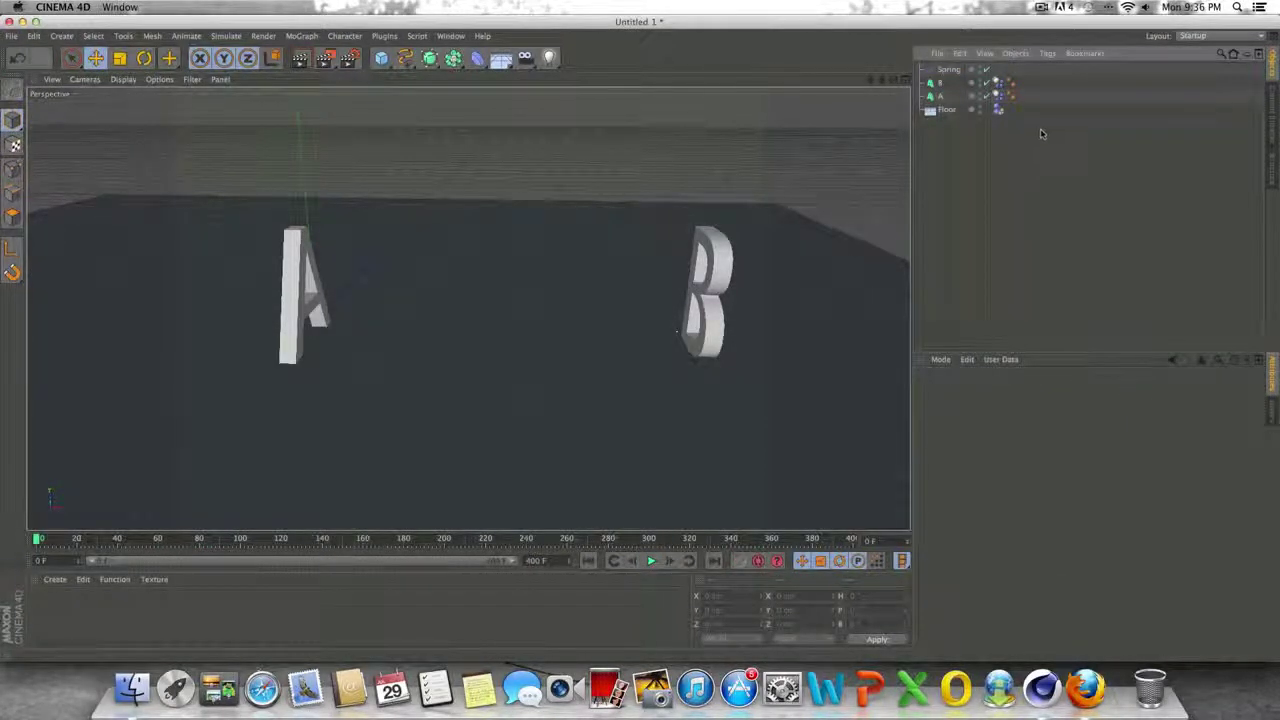
pyautogui.click(948, 70)
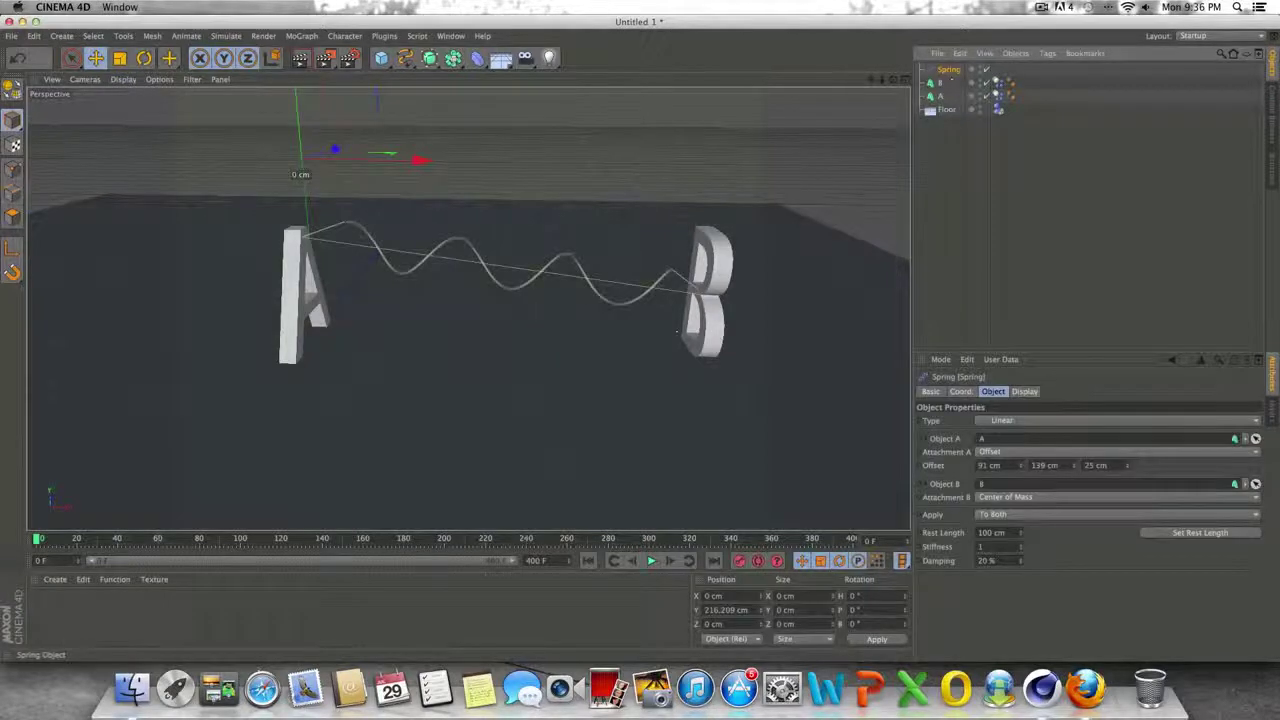
pyautogui.click(961, 392)
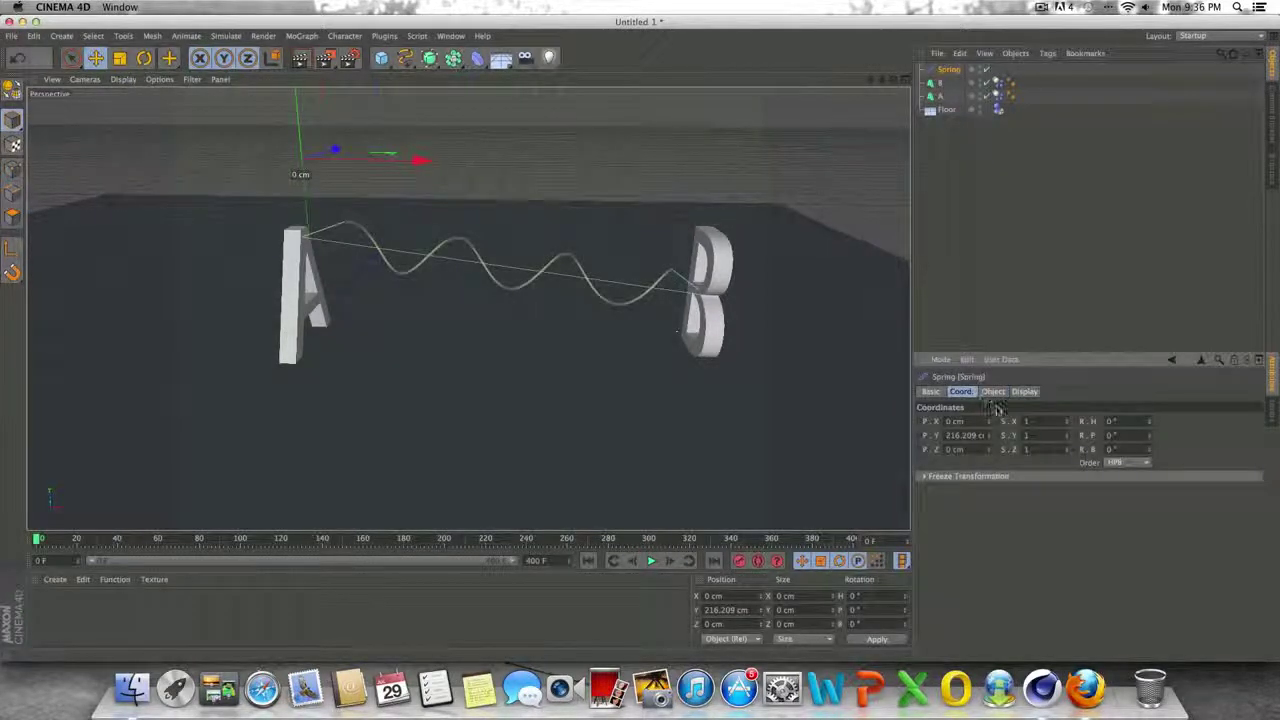
pyautogui.click(995, 392)
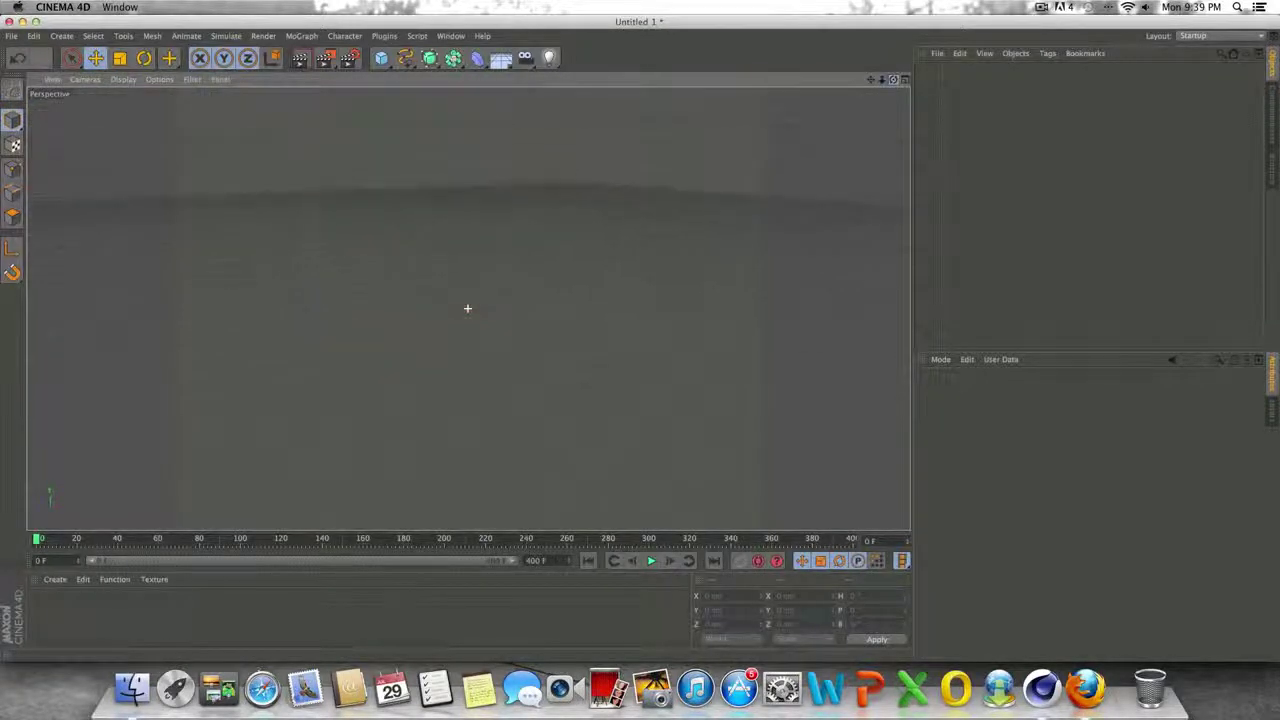
# Add a dynamics Connector to the empty scene and set its type to Wheel Suspension.
pyautogui.moveTo(893, 79); pyautogui.dragTo(893, 68)
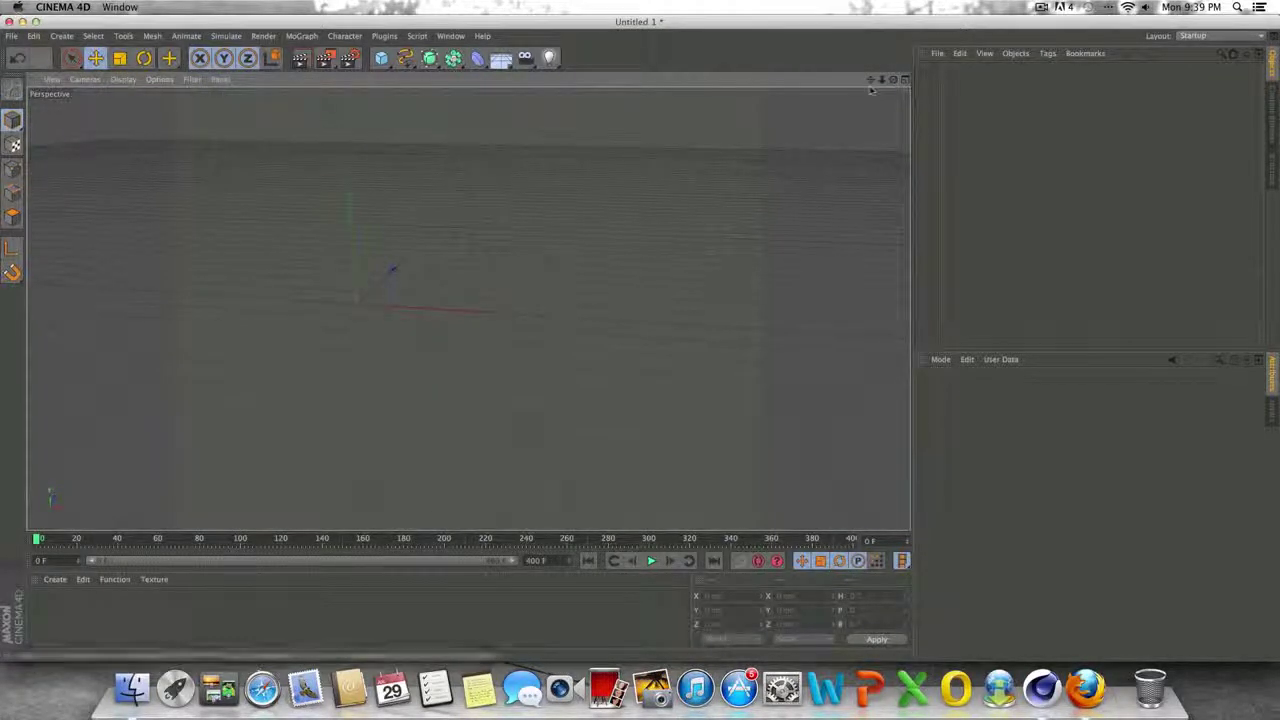
pyautogui.click(226, 37)
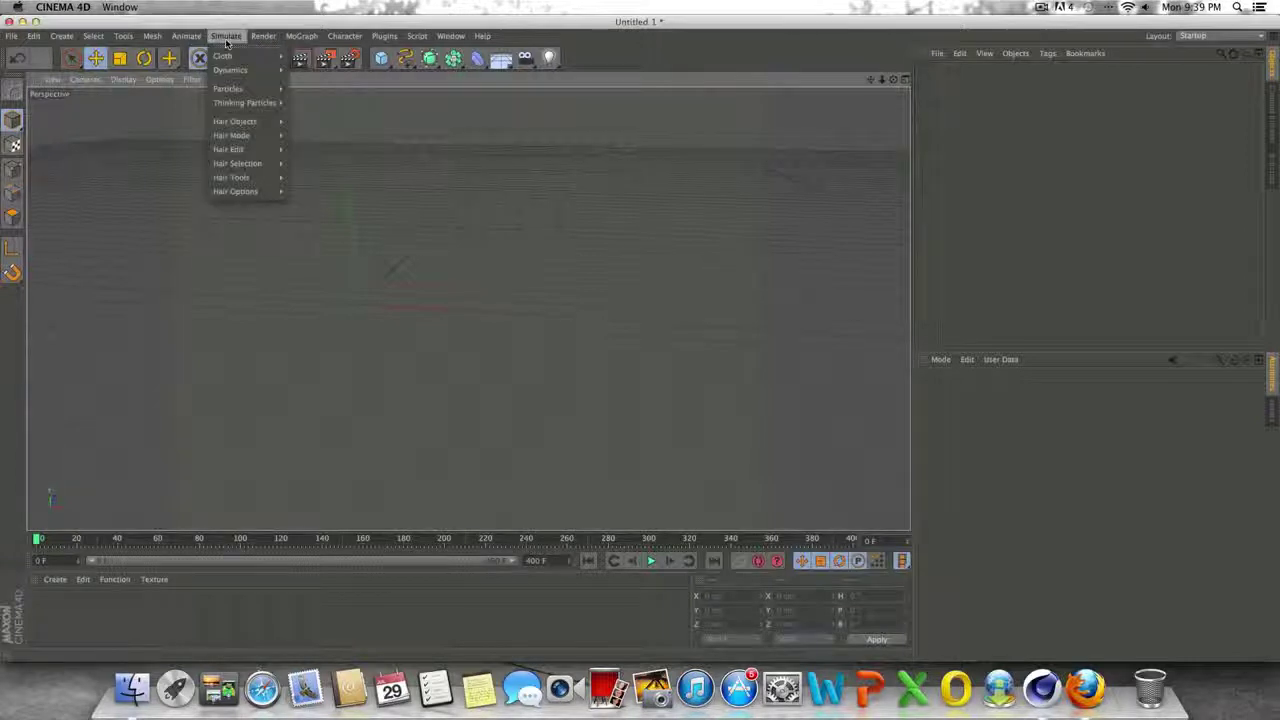
pyautogui.moveTo(244, 74)
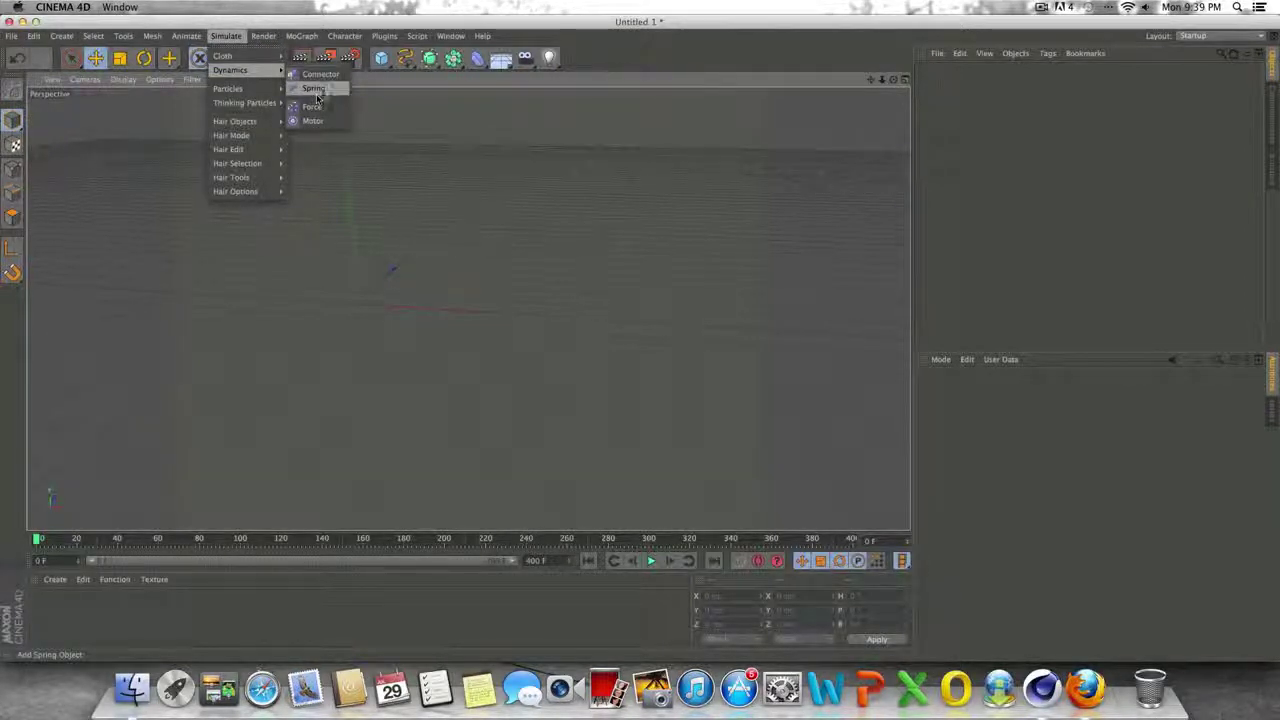
pyautogui.click(316, 90)
pyautogui.click(320, 75)
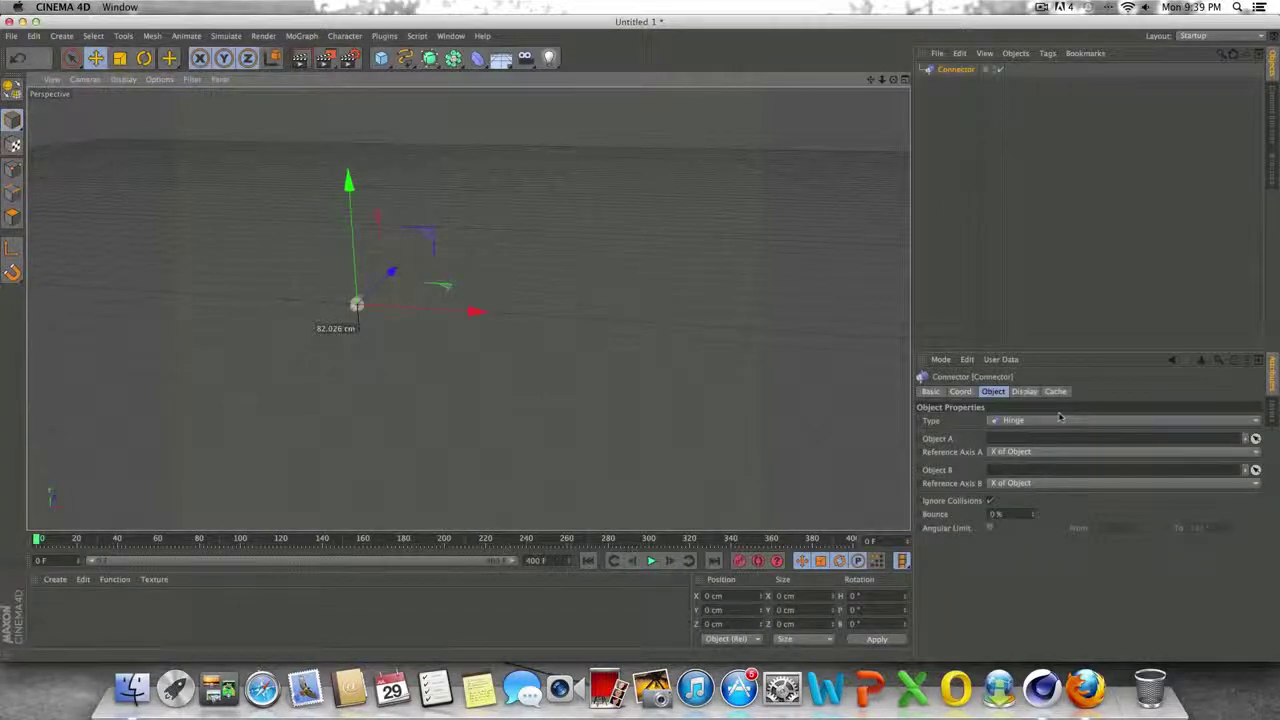
pyautogui.click(1028, 422)
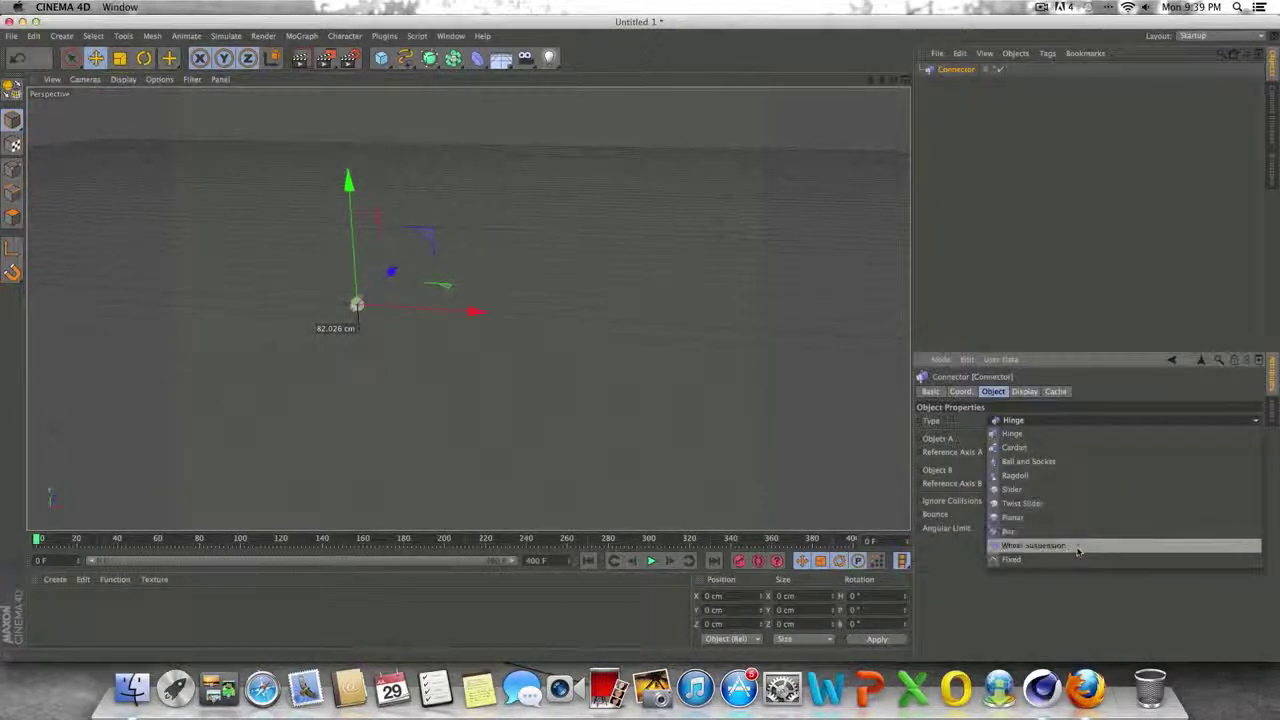
pyautogui.click(1042, 546)
# Add a floor and give it a Collider Body tag.
pyautogui.moveTo(882, 80); pyautogui.dragTo(862, 80)
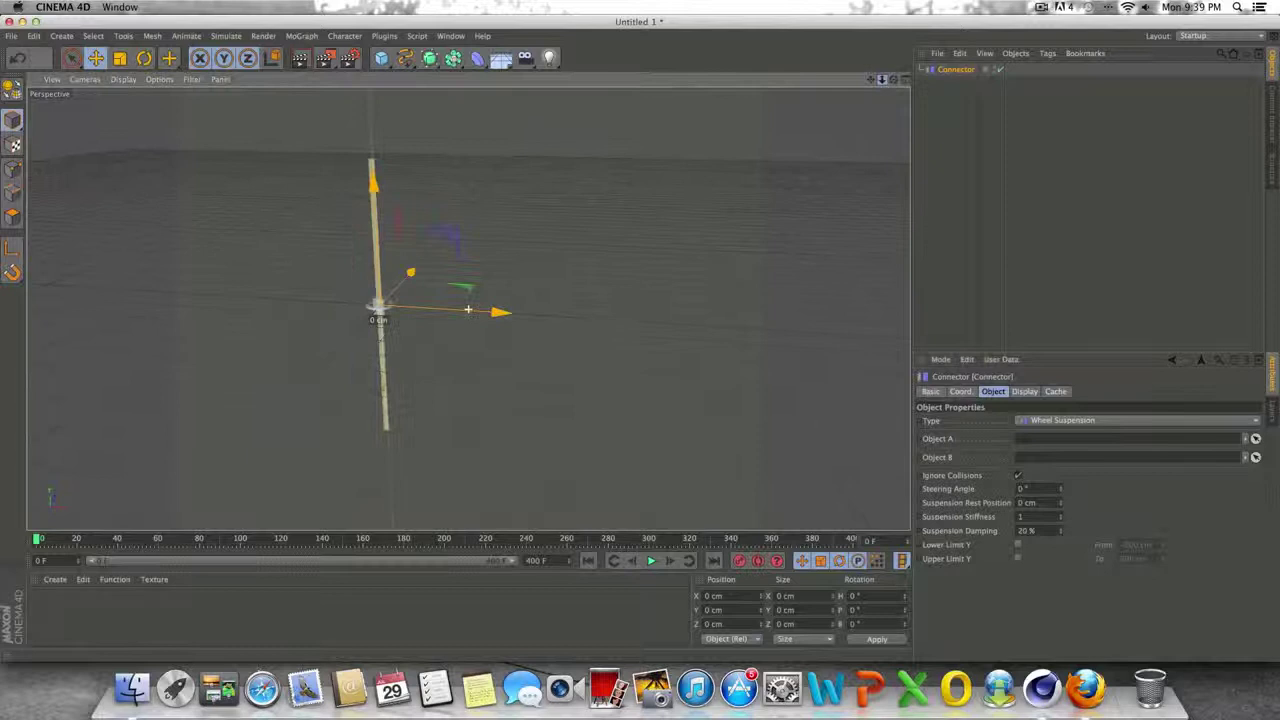
pyautogui.moveTo(500, 57); pyautogui.dragTo(545, 69)
pyautogui.rightClick(945, 72)
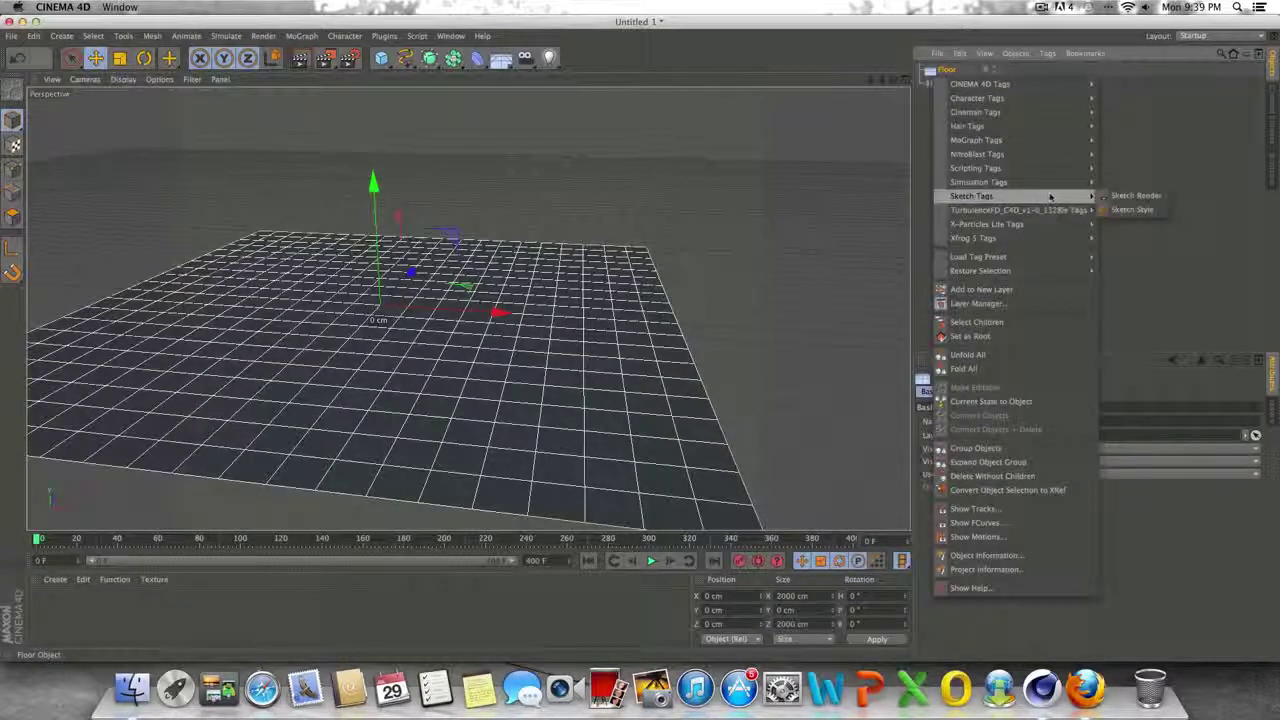
pyautogui.moveTo(1052, 182)
pyautogui.click(1130, 211)
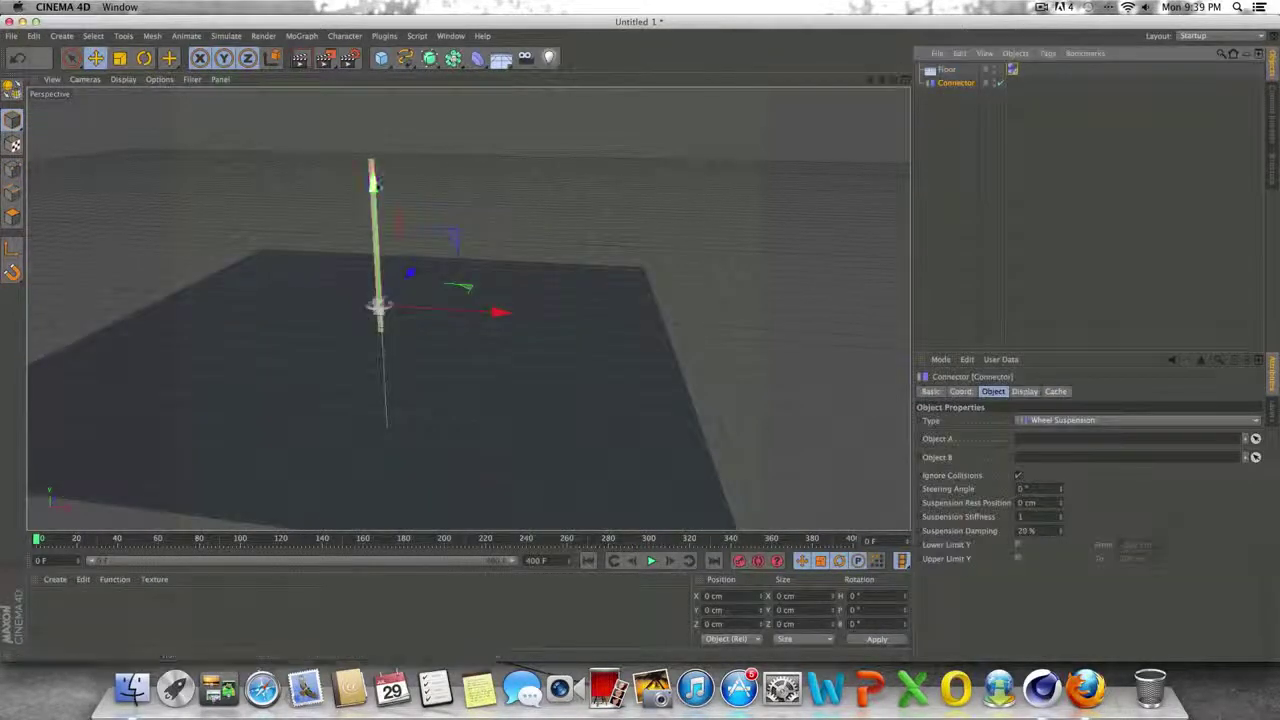
# Add a 200 cm cube and raise it above the floor.
pyautogui.scroll(6, 340, 340)
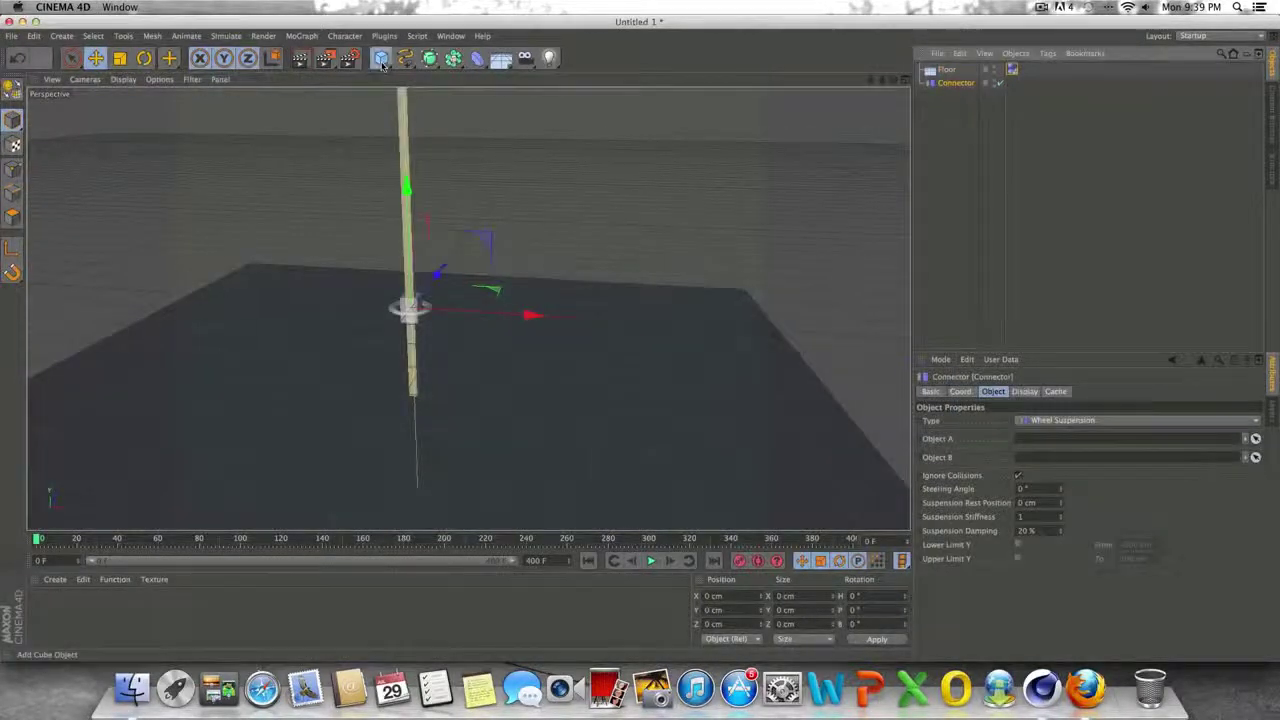
pyautogui.moveTo(382, 62); pyautogui.dragTo(416, 69)
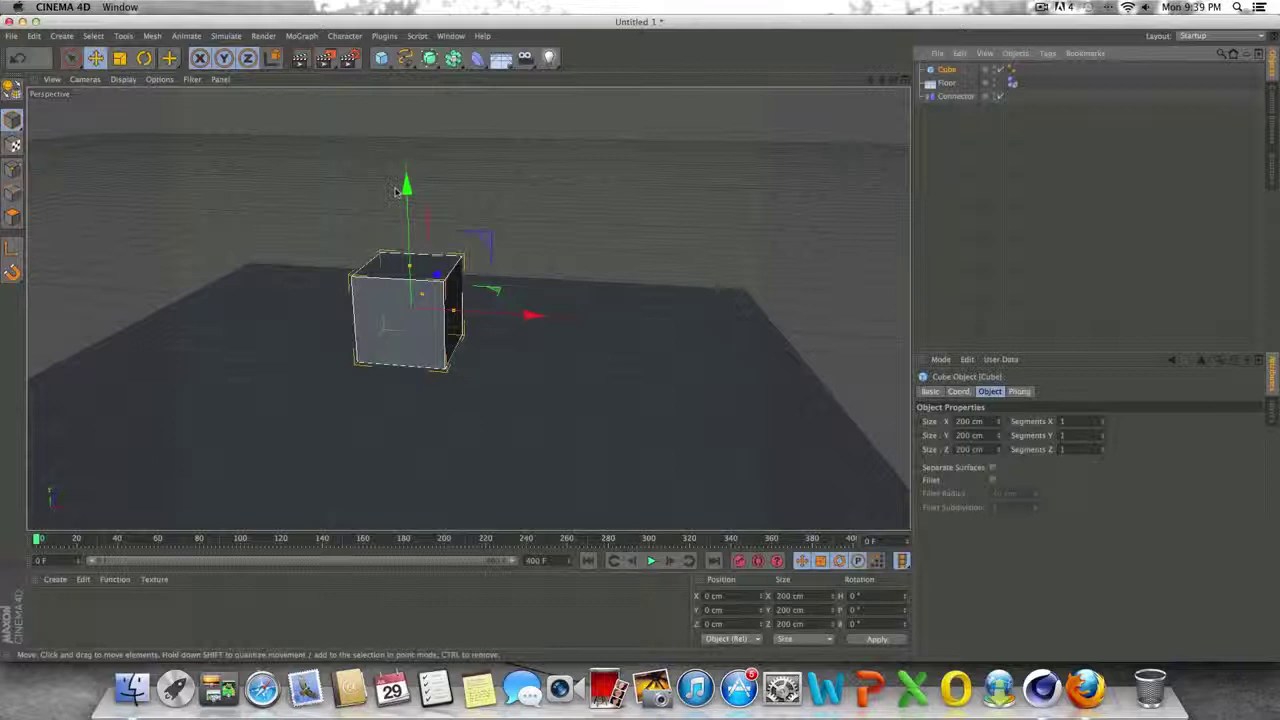
pyautogui.moveTo(396, 190); pyautogui.dragTo(396, 119)
# Try raising the wheel suspension connector along the Y axis and undo the move.
pyautogui.click(955, 102)
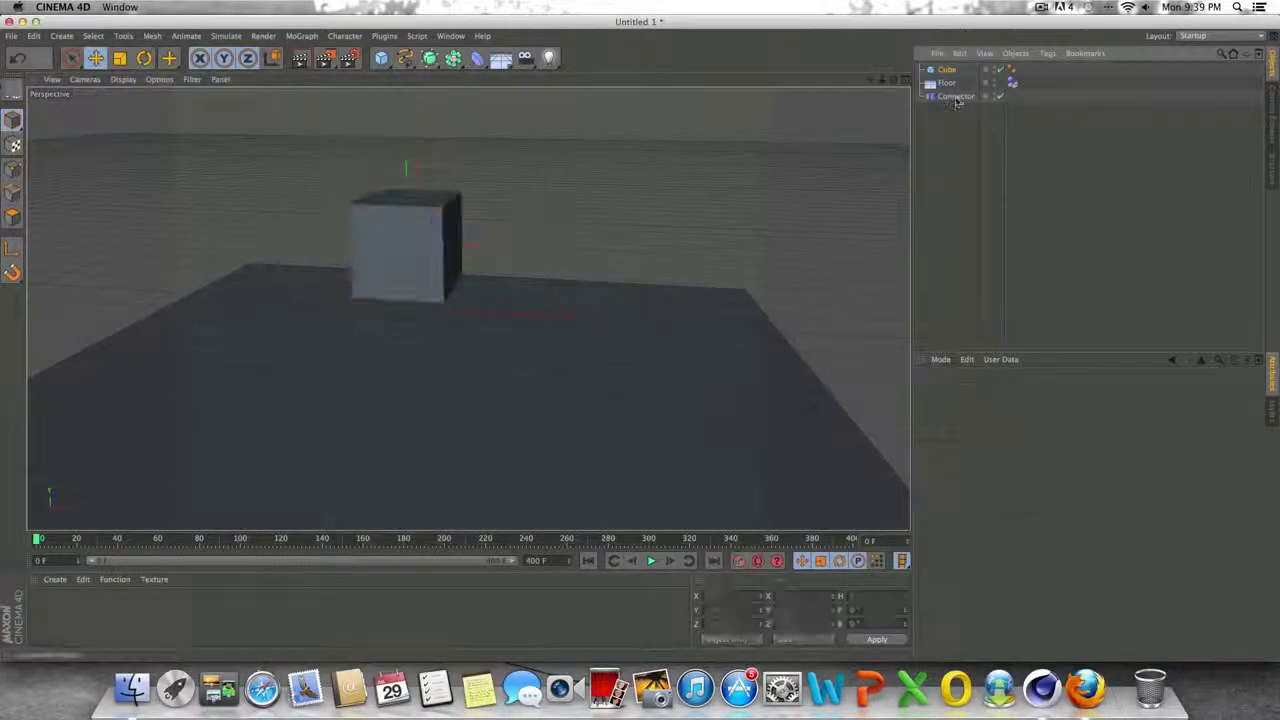
pyautogui.click(955, 97)
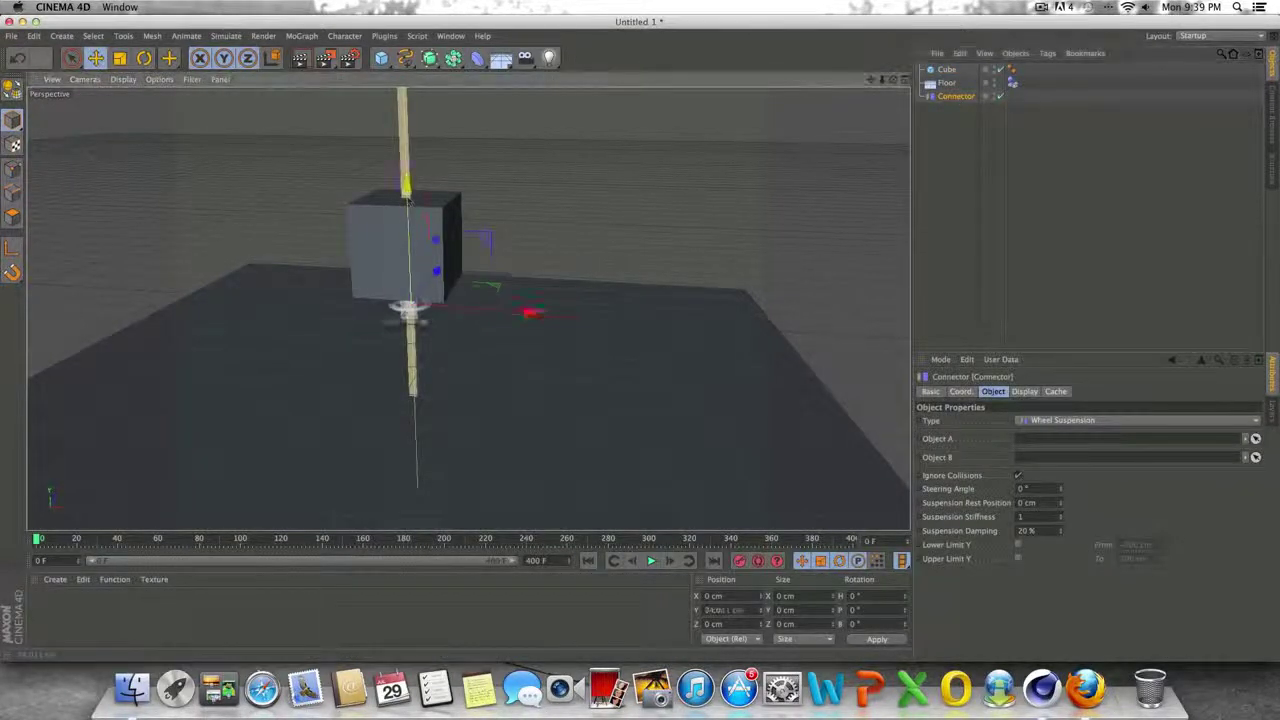
pyautogui.moveTo(413, 203); pyautogui.dragTo(415, 155)
pyautogui.press('super+z')
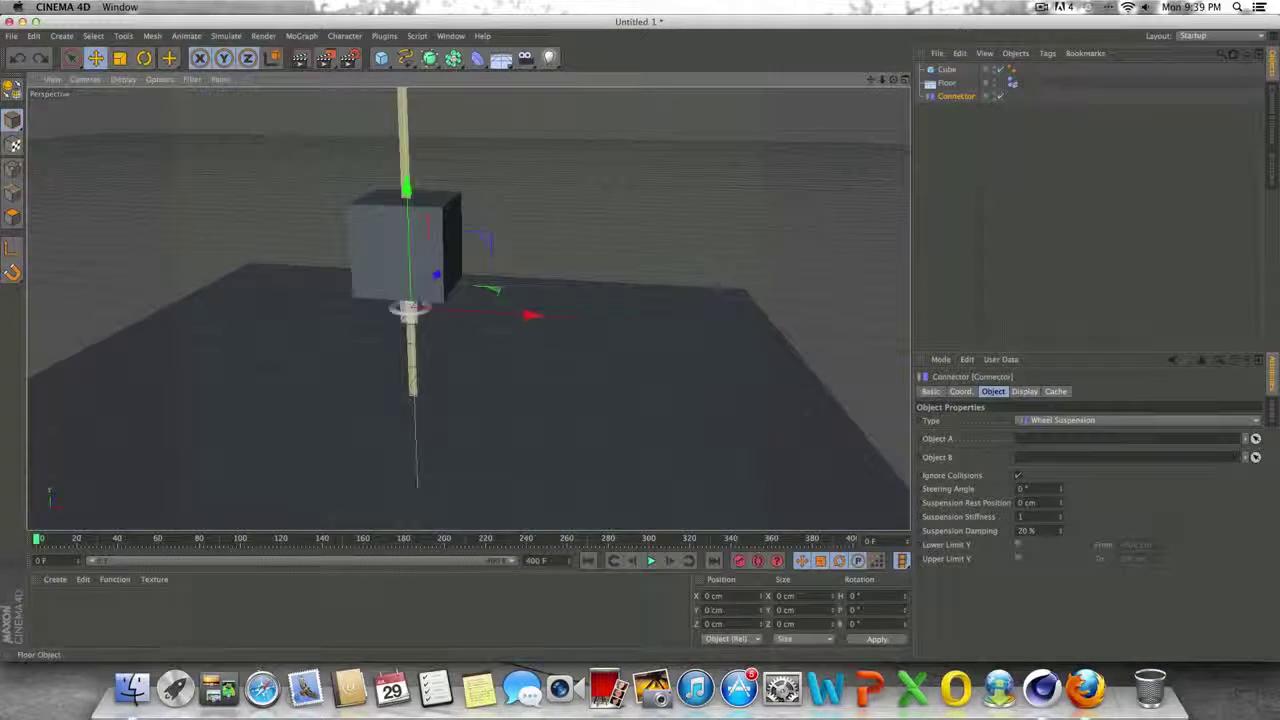
# Raise the cube further above the floor to a Y position of about 235 cm.
pyautogui.click(946, 70)
pyautogui.moveTo(403, 141); pyautogui.dragTo(403, 103)
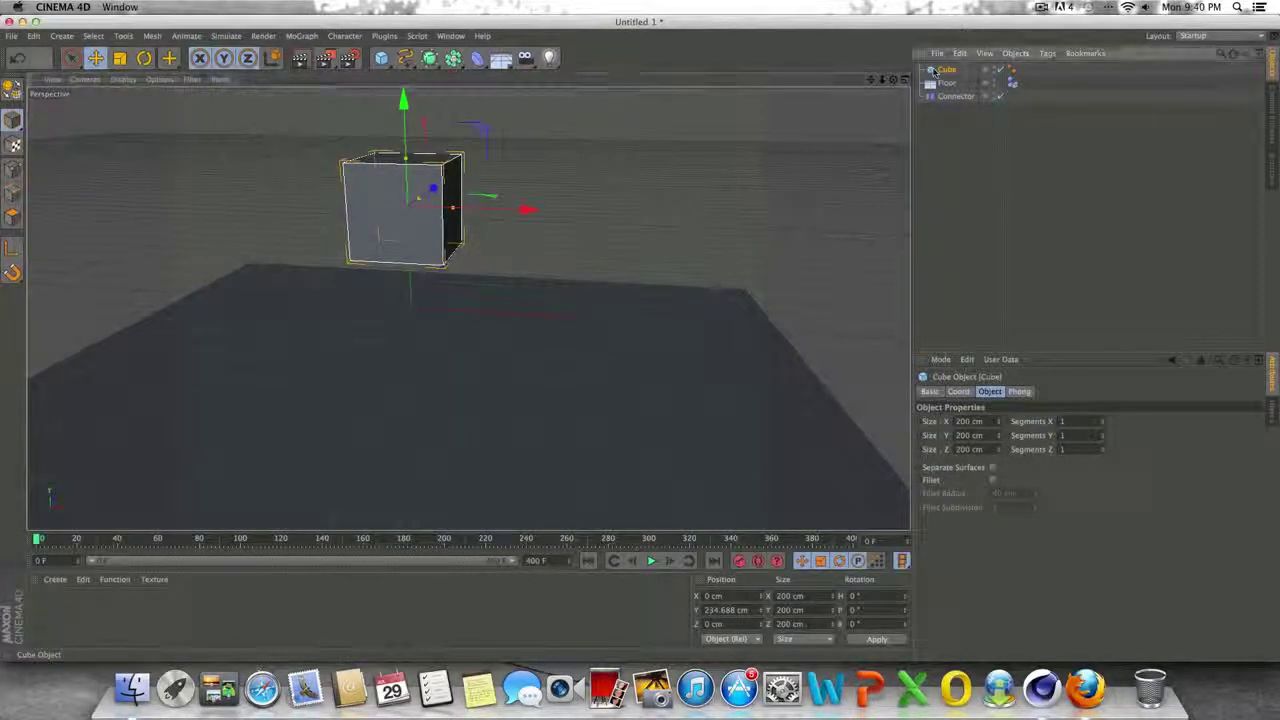
# Place a copy of the cube, scaled to about 113 cm, beneath the original at a Y position of about -22 cm.
pyautogui.press('super+v')
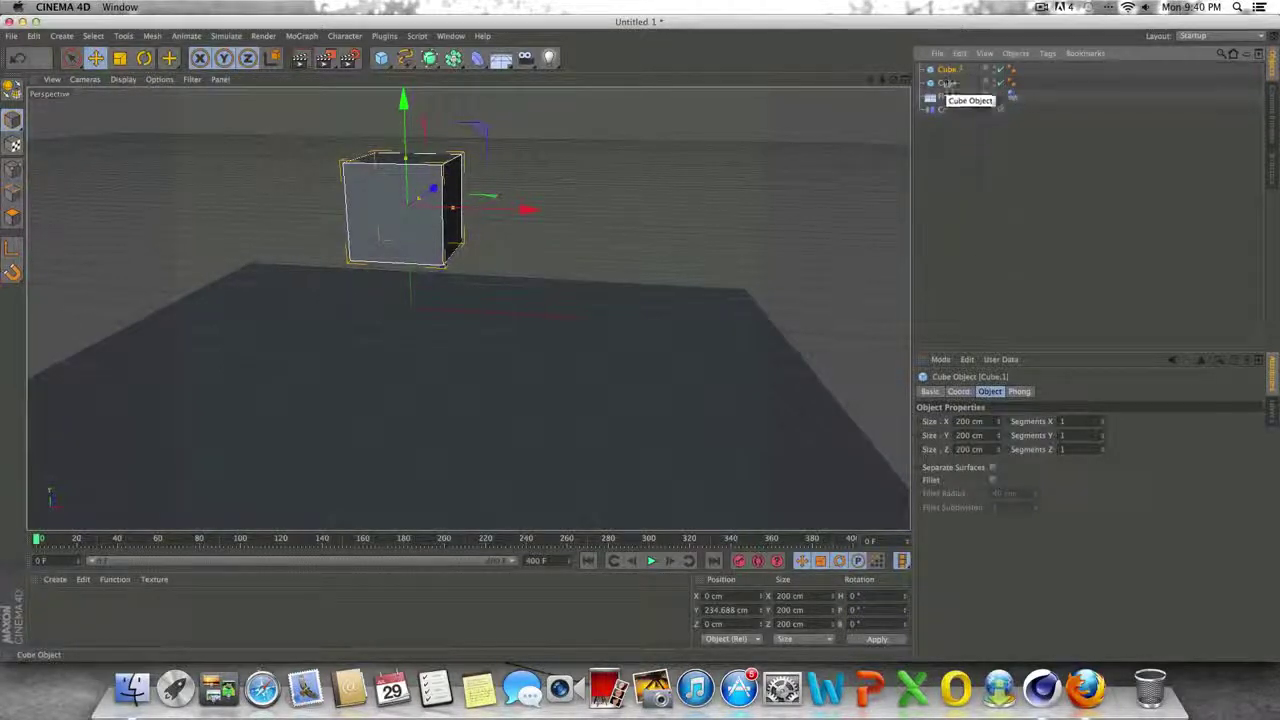
pyautogui.press('t')
pyautogui.moveTo(280, 123); pyautogui.dragTo(253, 213)
pyautogui.press('e')
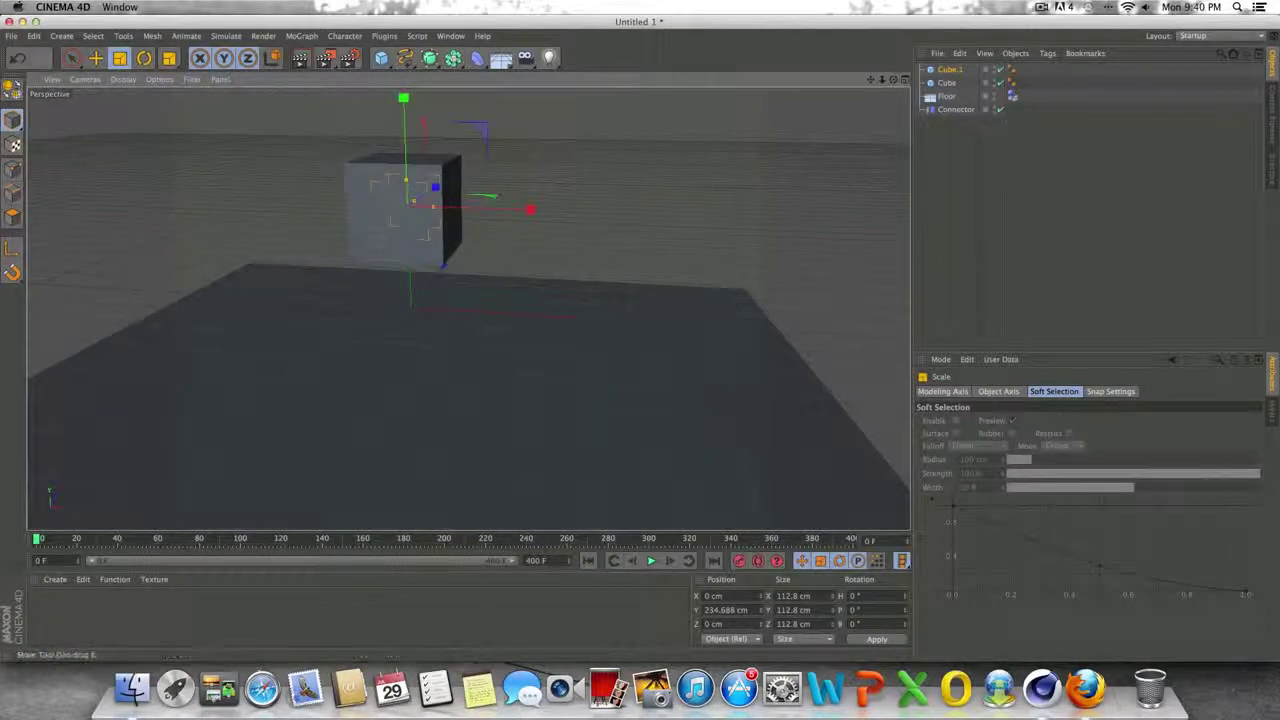
pyautogui.moveTo(404, 102); pyautogui.dragTo(406, 197)
# Assign the large cube as Object A and the small cube as Object B of the wheel suspension connector.
pyautogui.click(958, 109)
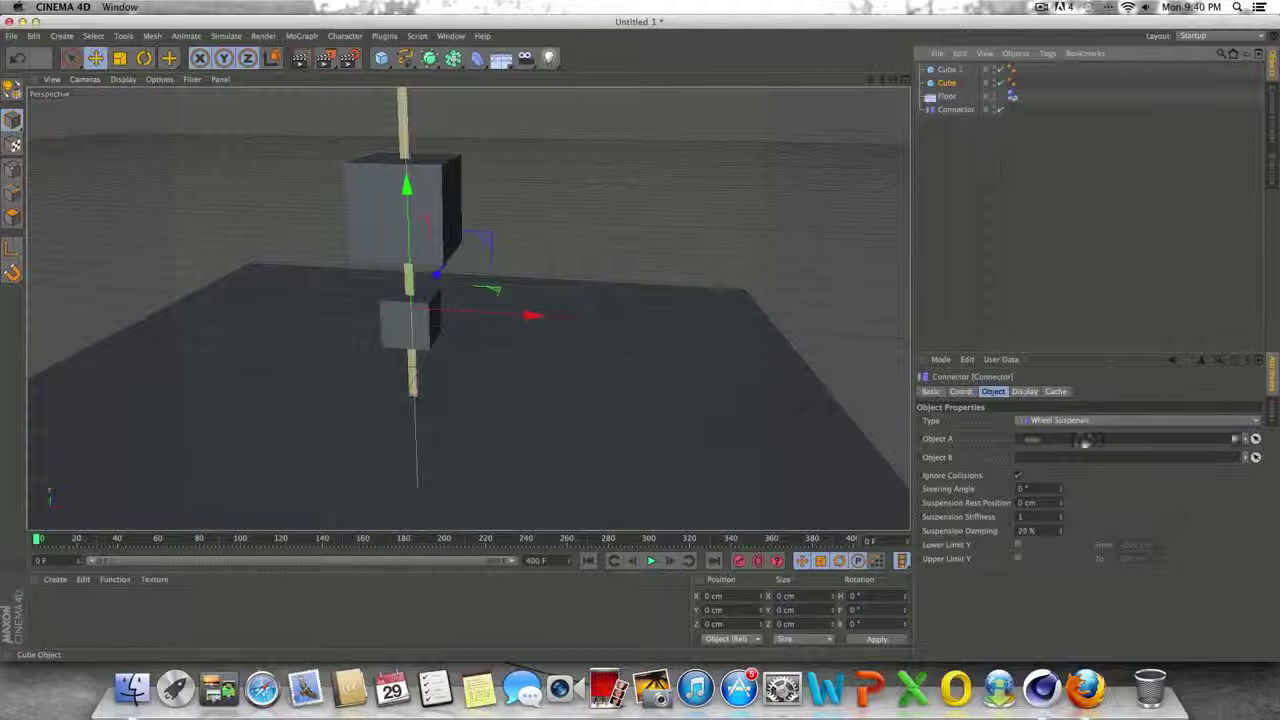
pyautogui.moveTo(1085, 442); pyautogui.dragTo(1085, 440)
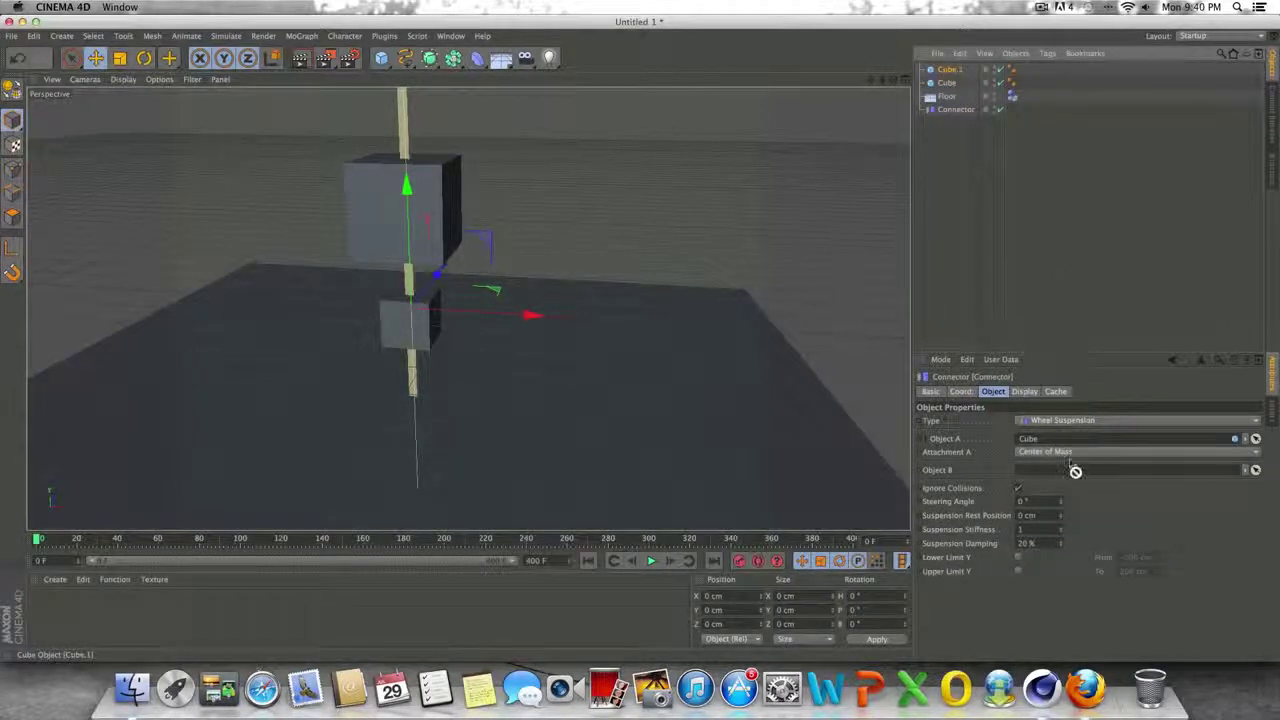
pyautogui.moveTo(1085, 488); pyautogui.dragTo(1085, 469)
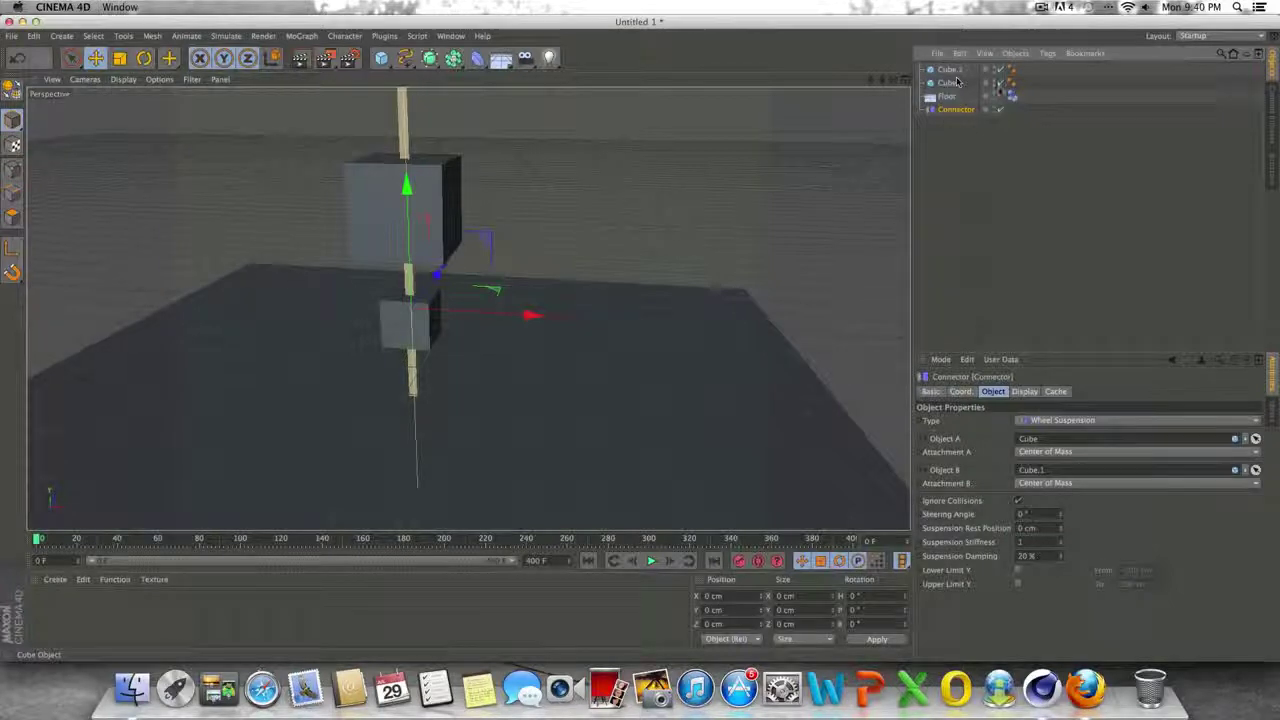
# Give both the small cube and the large cube a Rigid Body simulation tag.
pyautogui.click(958, 70)
pyautogui.rightClick(960, 70)
pyautogui.moveTo(1036, 166)
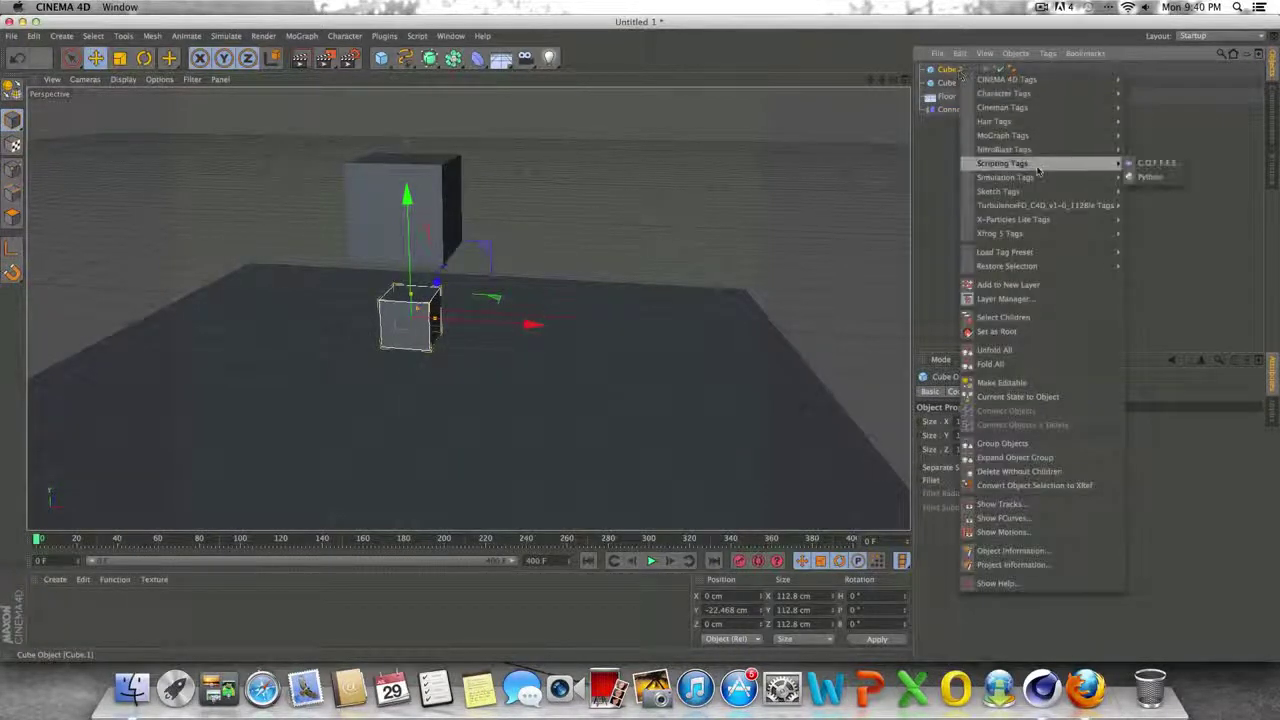
pyautogui.click(1145, 178)
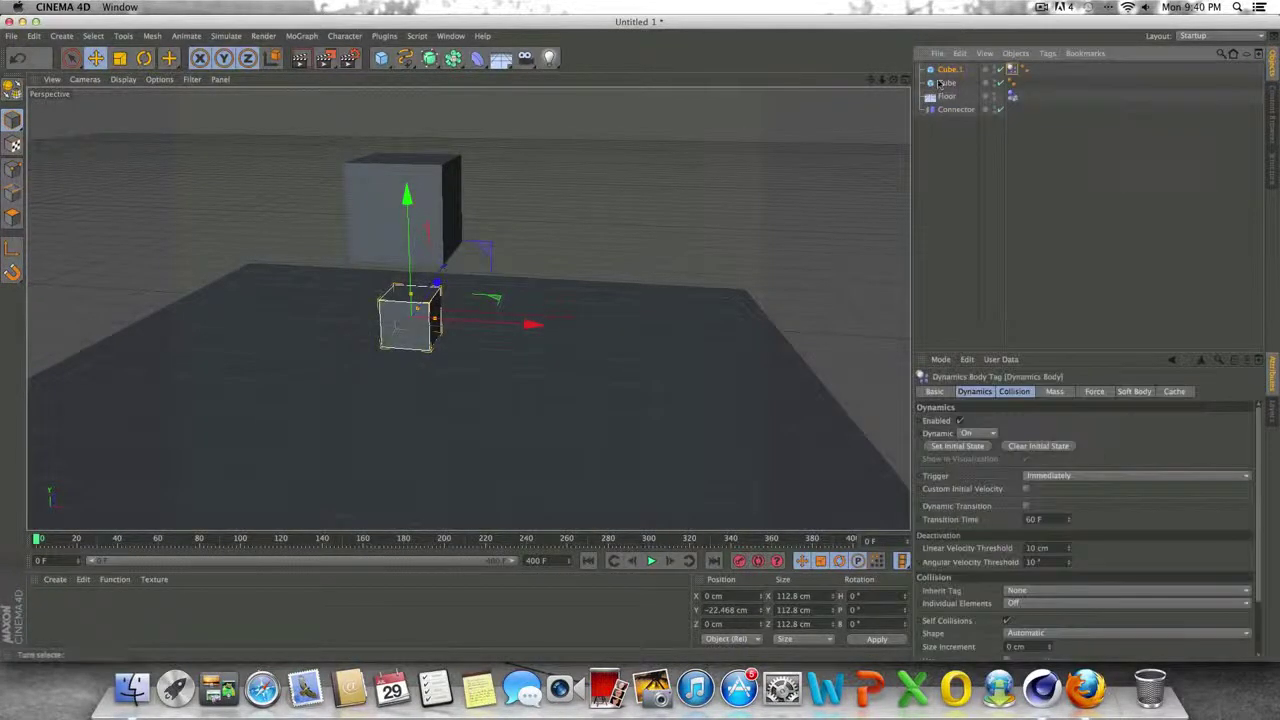
pyautogui.click(940, 83)
pyautogui.rightClick(940, 83)
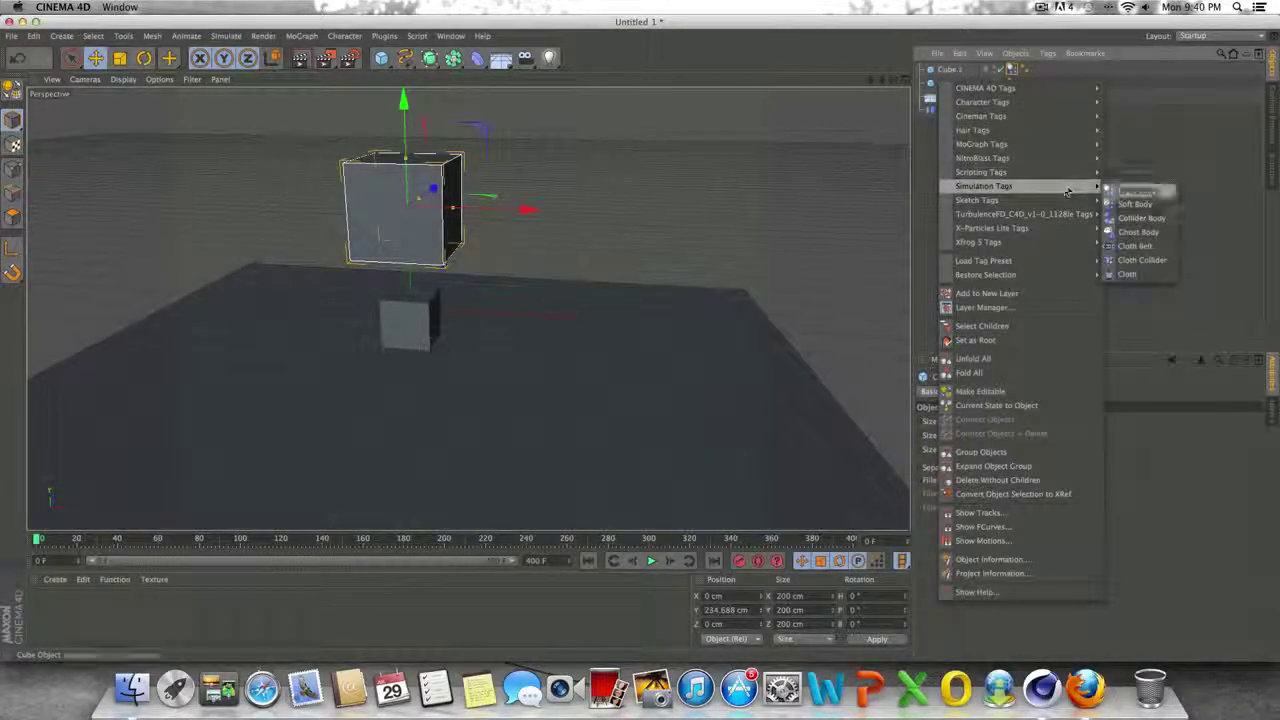
pyautogui.click(1145, 190)
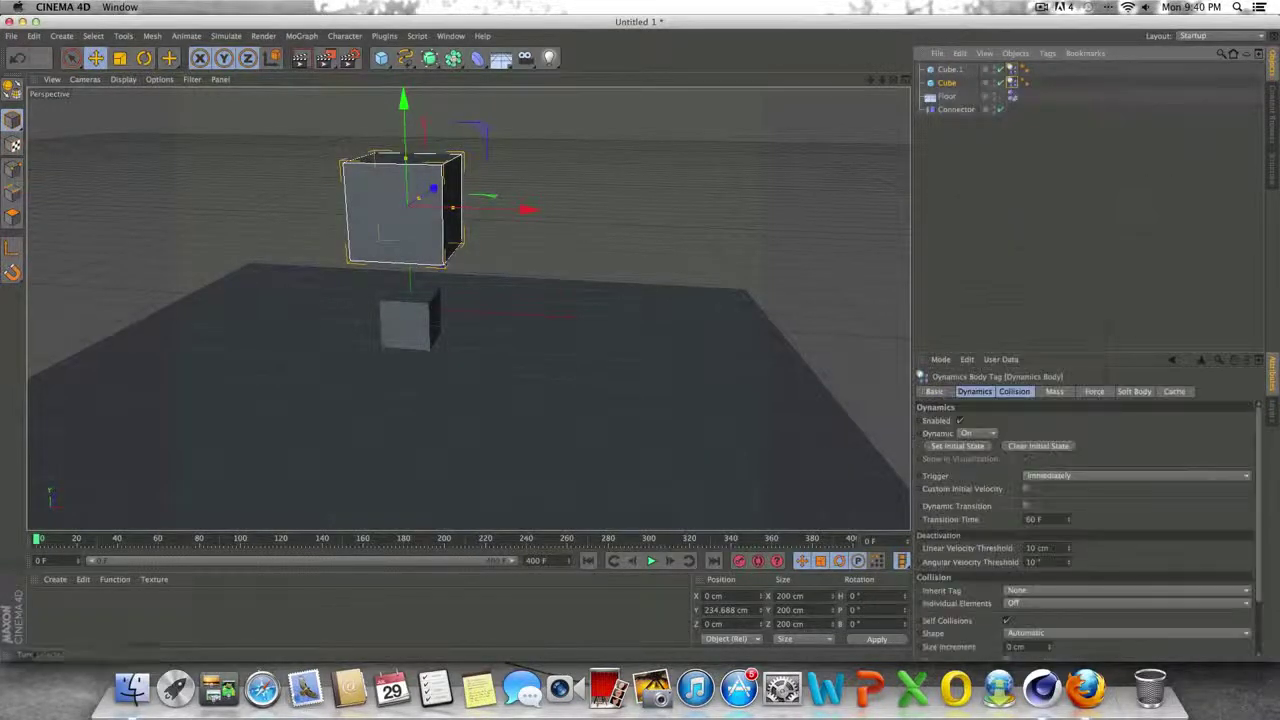
# Play the simulation twice, the second time with the connector selected, and rewind to the start after each run.
pyautogui.click(651, 561)
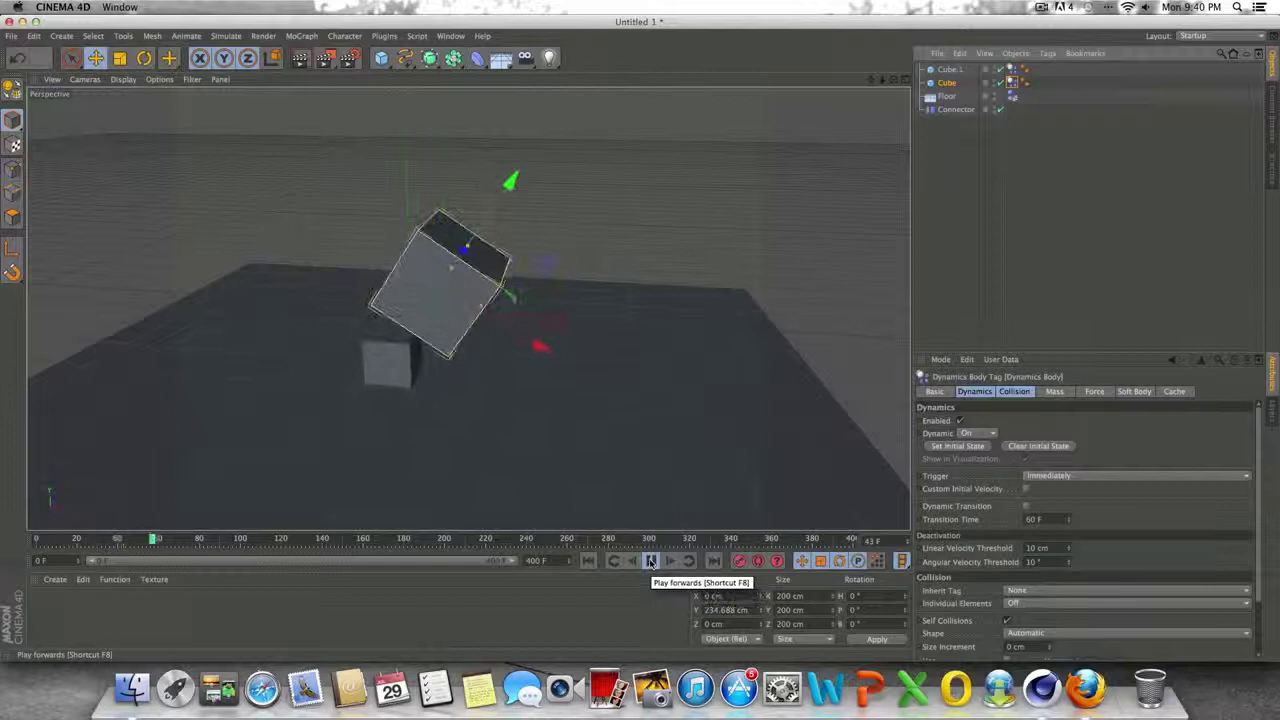
pyautogui.click(588, 561)
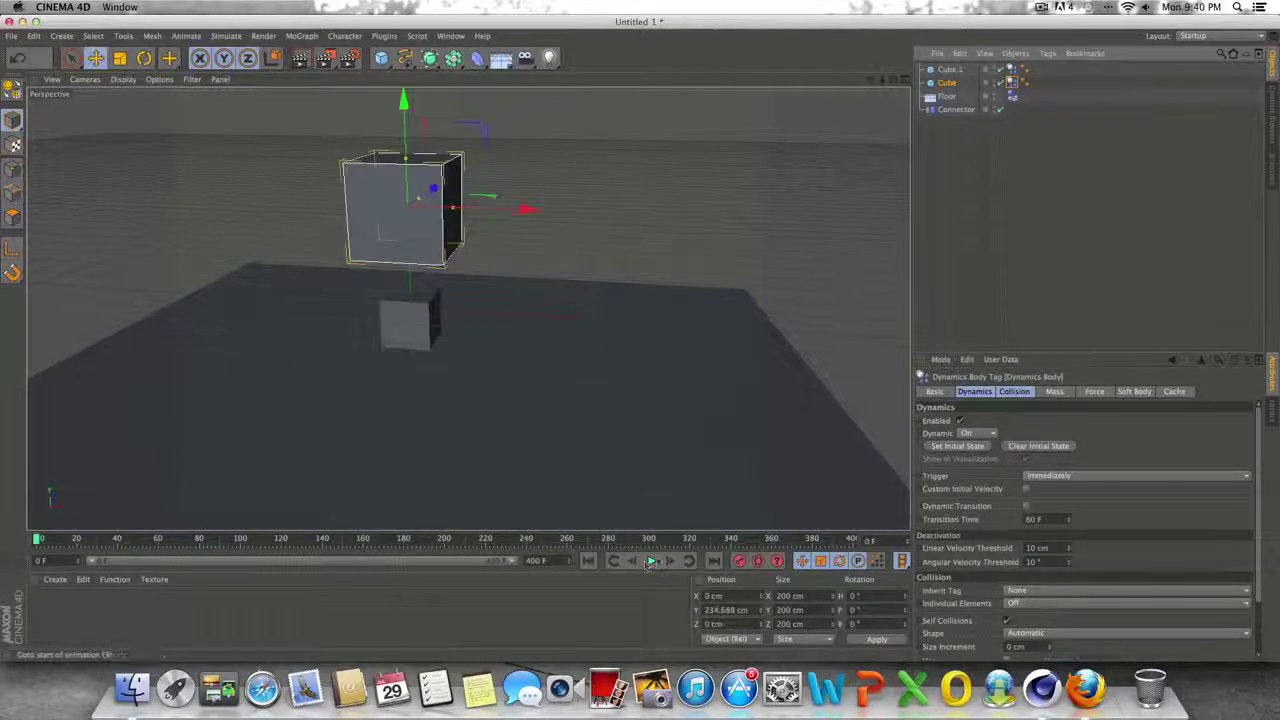
pyautogui.click(955, 109)
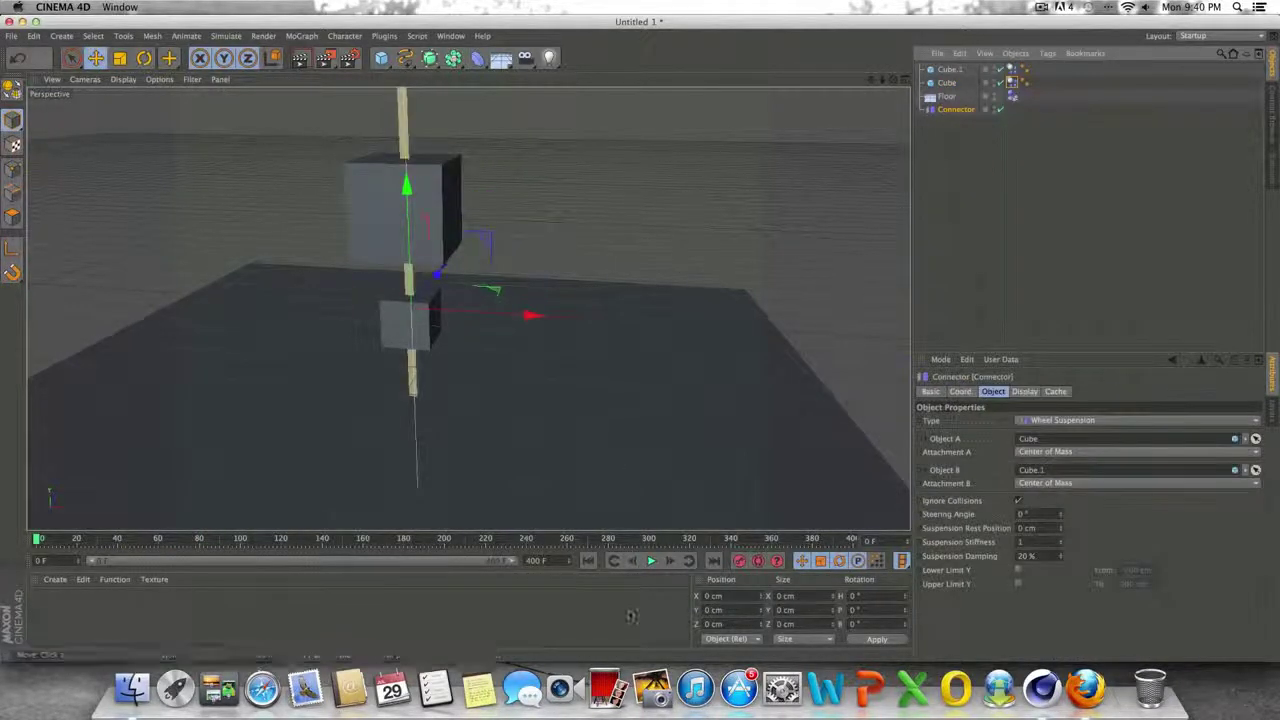
pyautogui.click(651, 560)
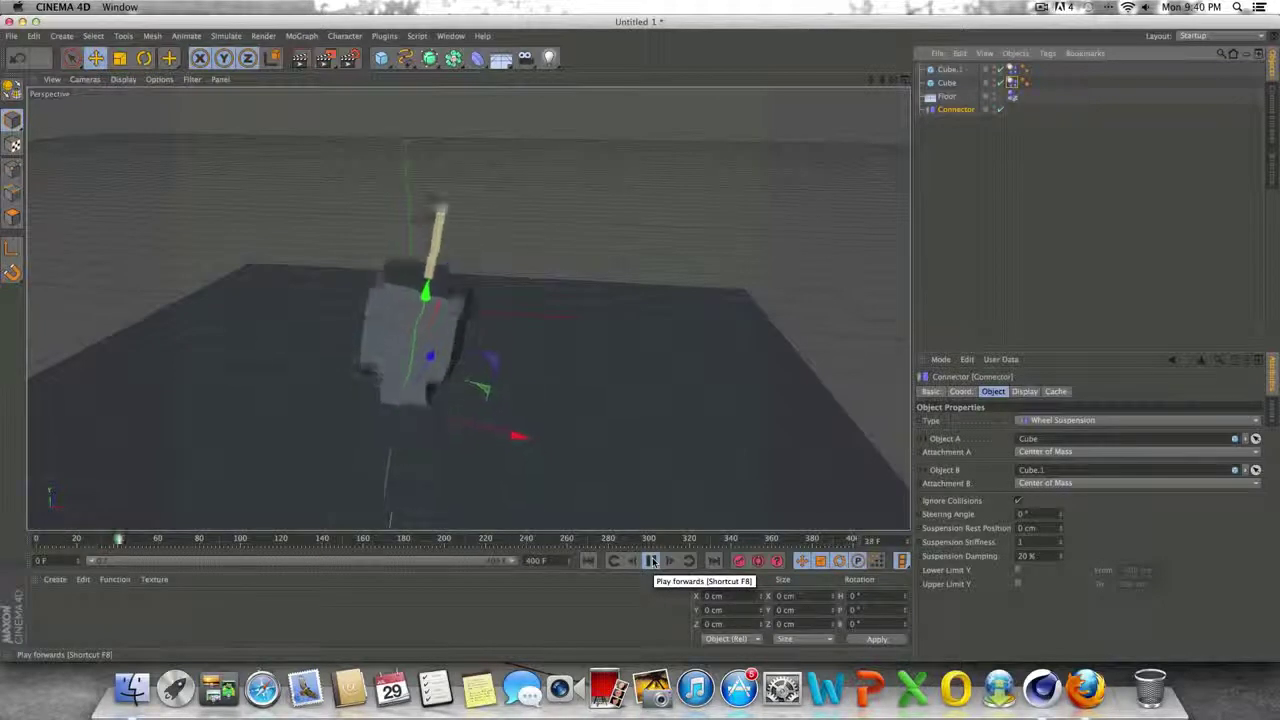
pyautogui.click(651, 560)
pyautogui.click(588, 561)
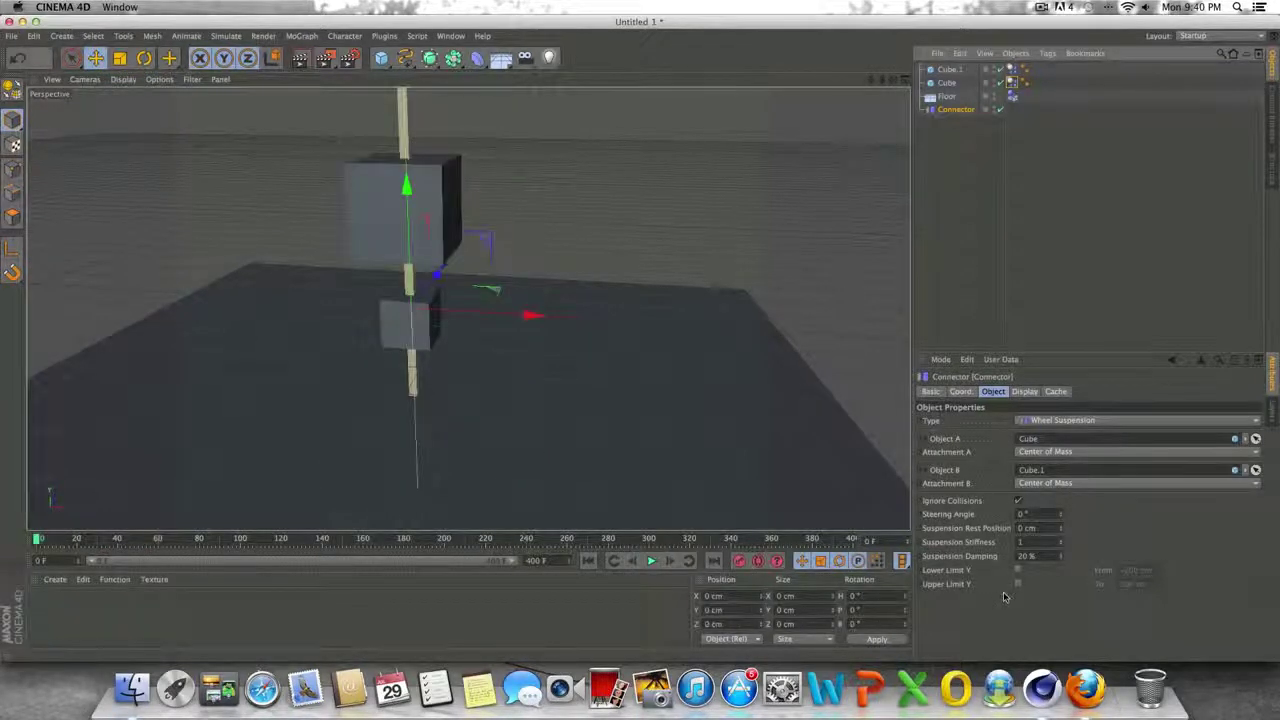
# Set the connector's suspension stiffness to 3, then play the simulation and rewind it to the start.
pyautogui.moveTo(1054, 543); pyautogui.dragTo(1014, 542)
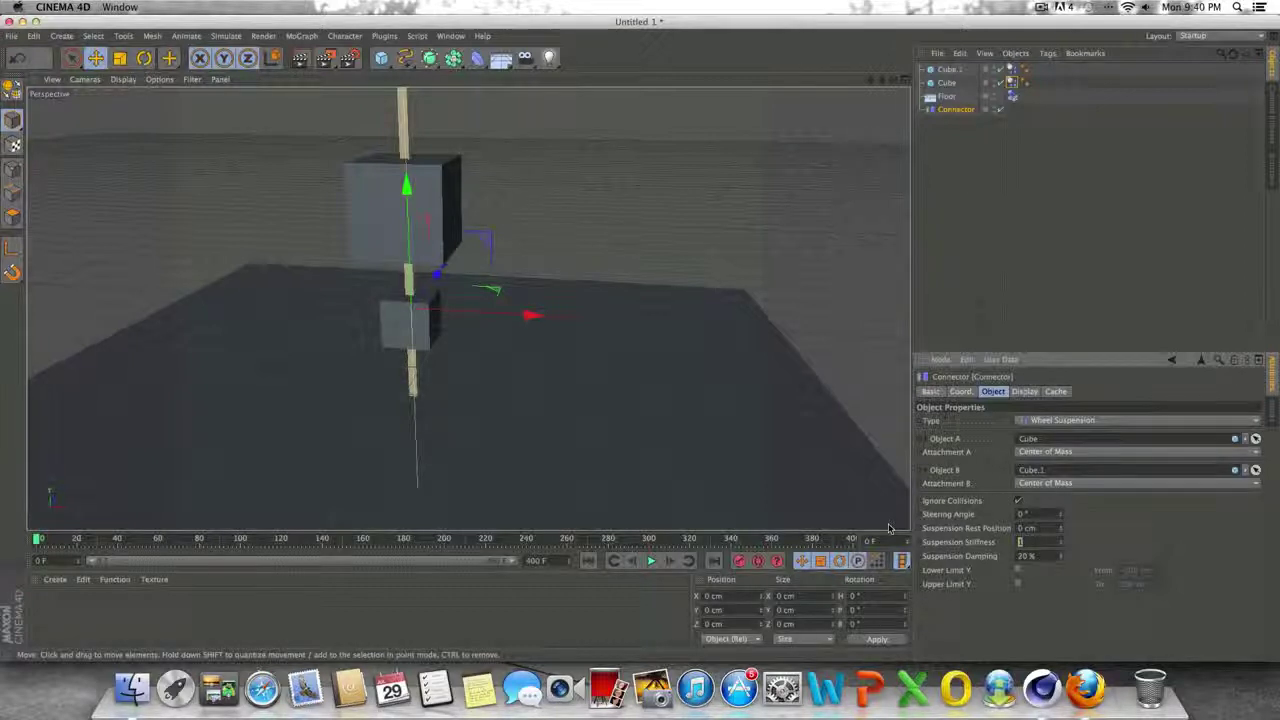
pyautogui.write('3')
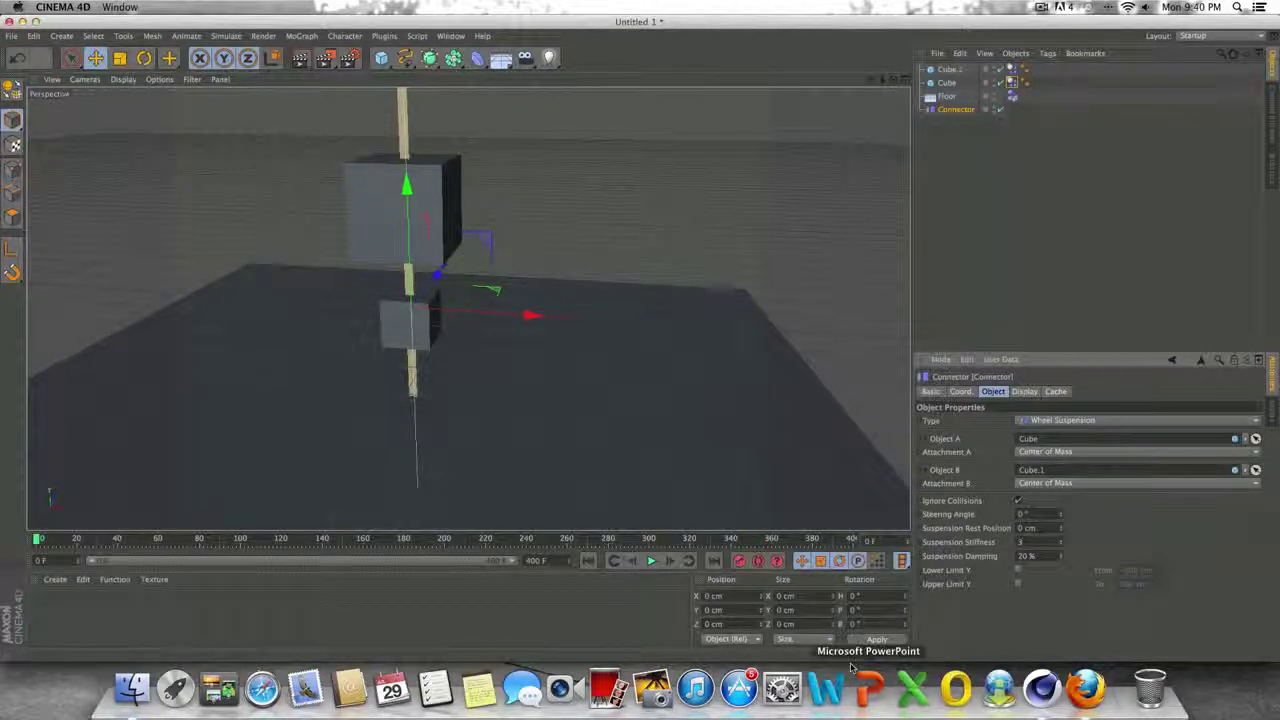
pyautogui.click(651, 561)
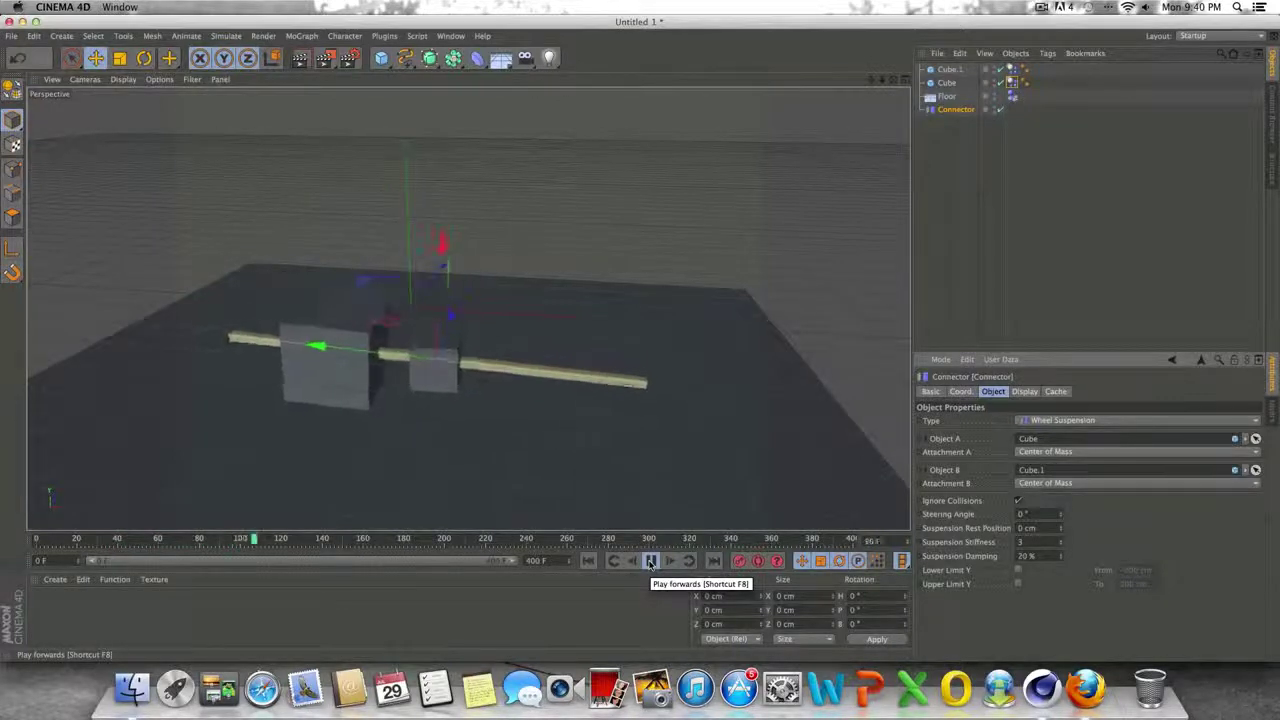
pyautogui.click(651, 561)
pyautogui.click(589, 561)
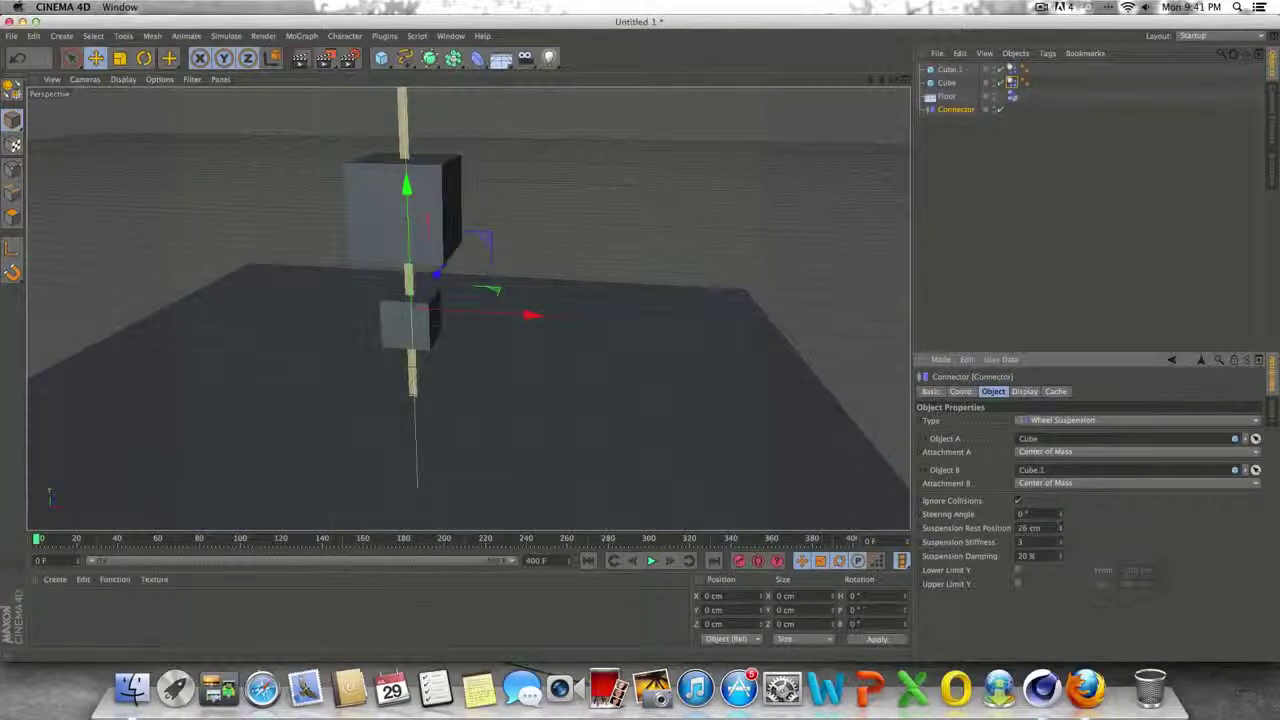
# Try a suspension rest position of 26 cm by playing the simulation and rewinding it.
pyautogui.click(651, 562)
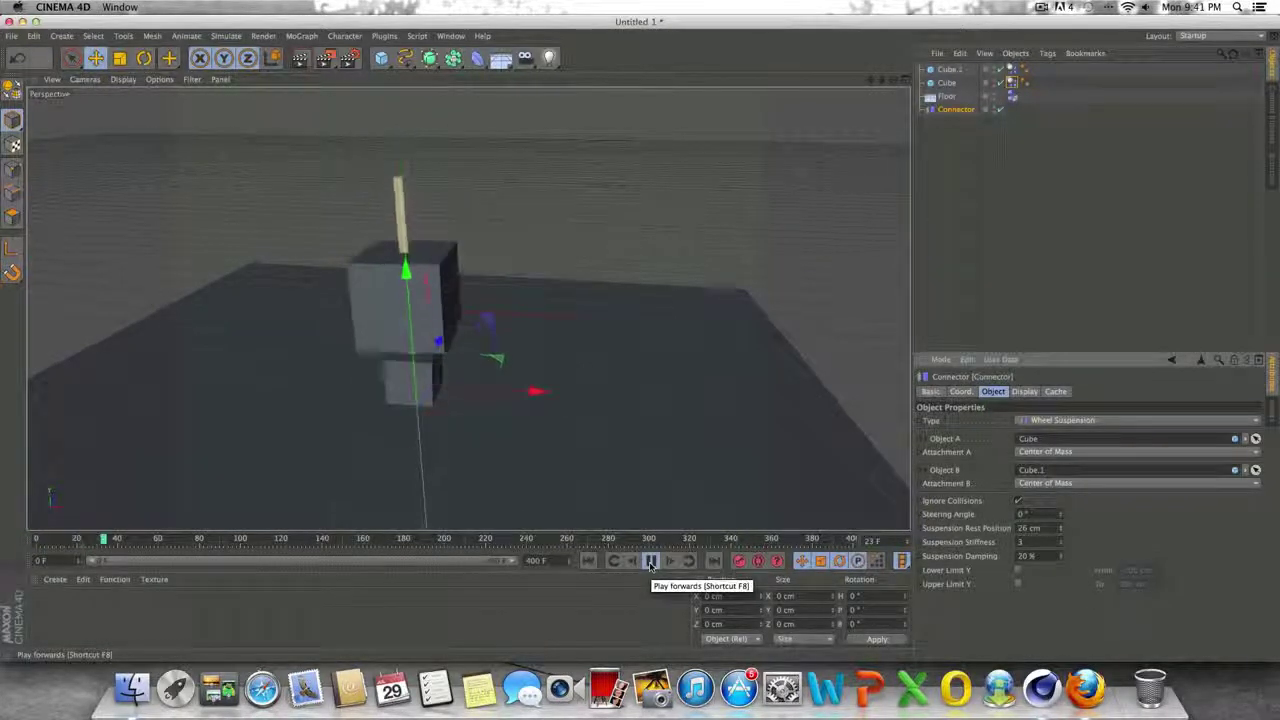
pyautogui.click(651, 562)
pyautogui.click(589, 561)
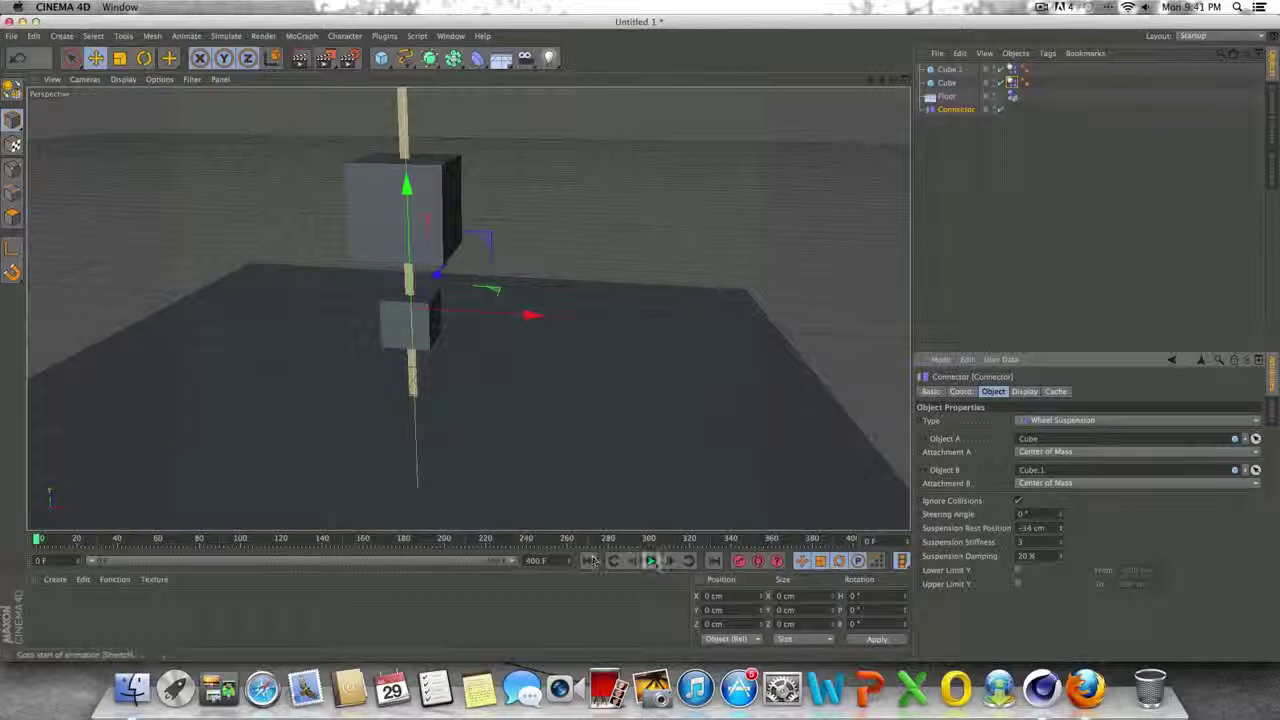
# Set the suspension rest position to -34 cm, play the simulation and return to the first frame.
pyautogui.click(651, 562)
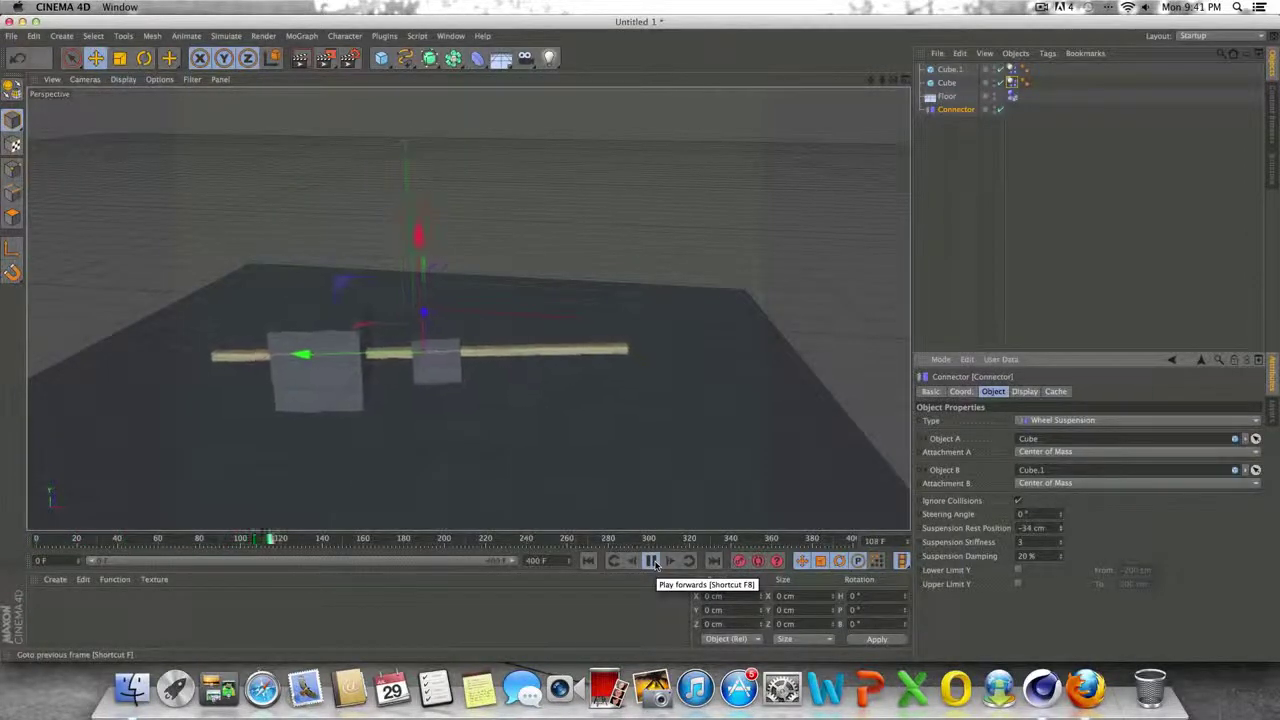
pyautogui.click(651, 561)
pyautogui.click(588, 561)
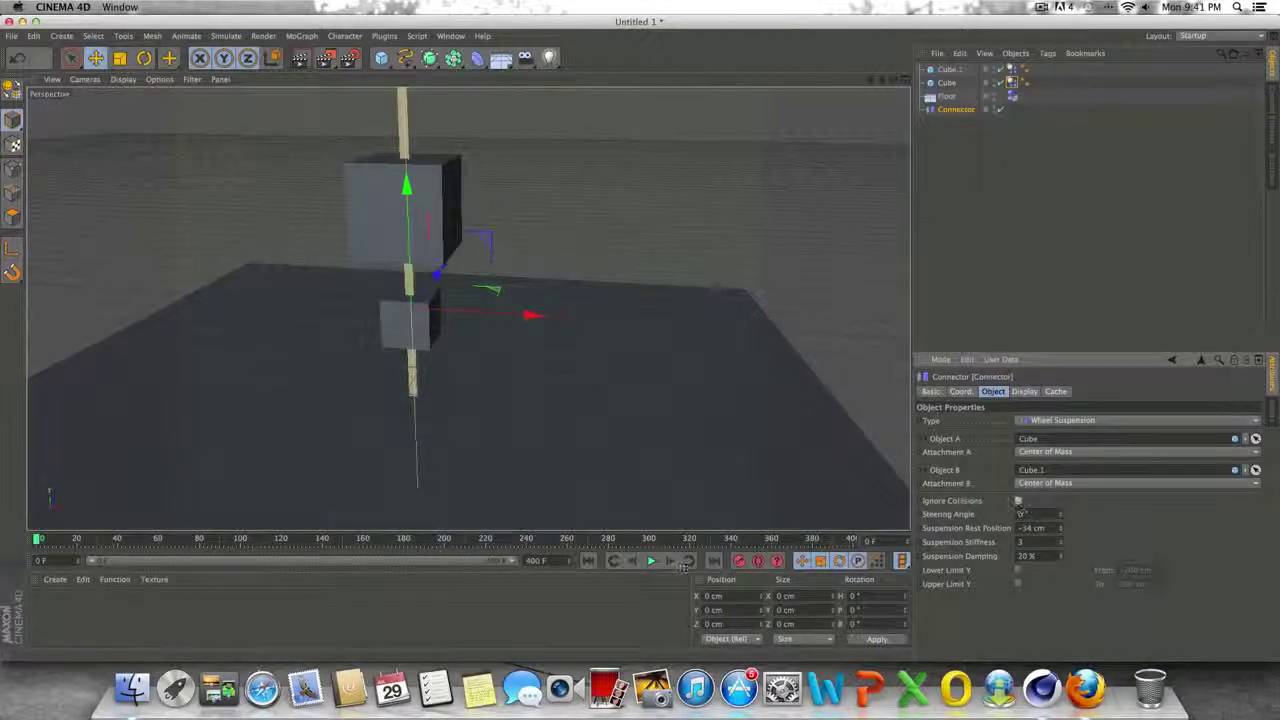
# Disable Ignore Collisions on the connector and play the simulation twice, rewinding after each run.
pyautogui.click(651, 562)
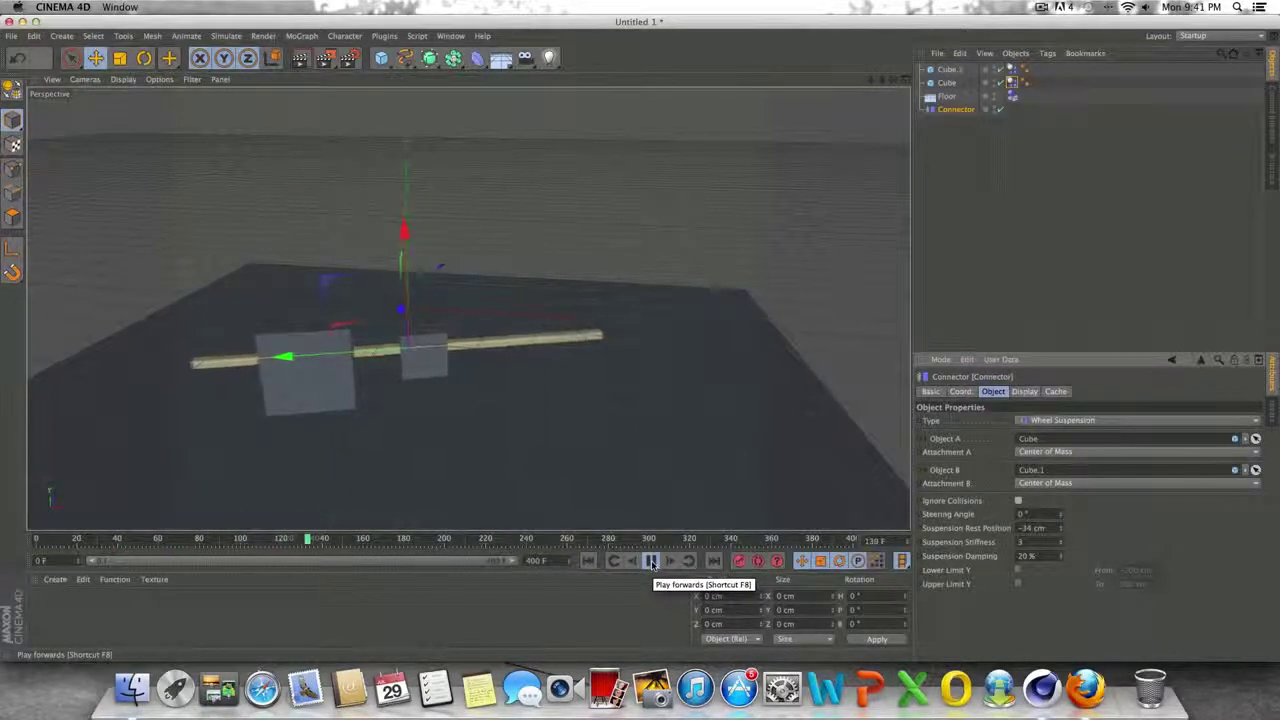
pyautogui.click(652, 562)
pyautogui.click(588, 561)
pyautogui.click(649, 562)
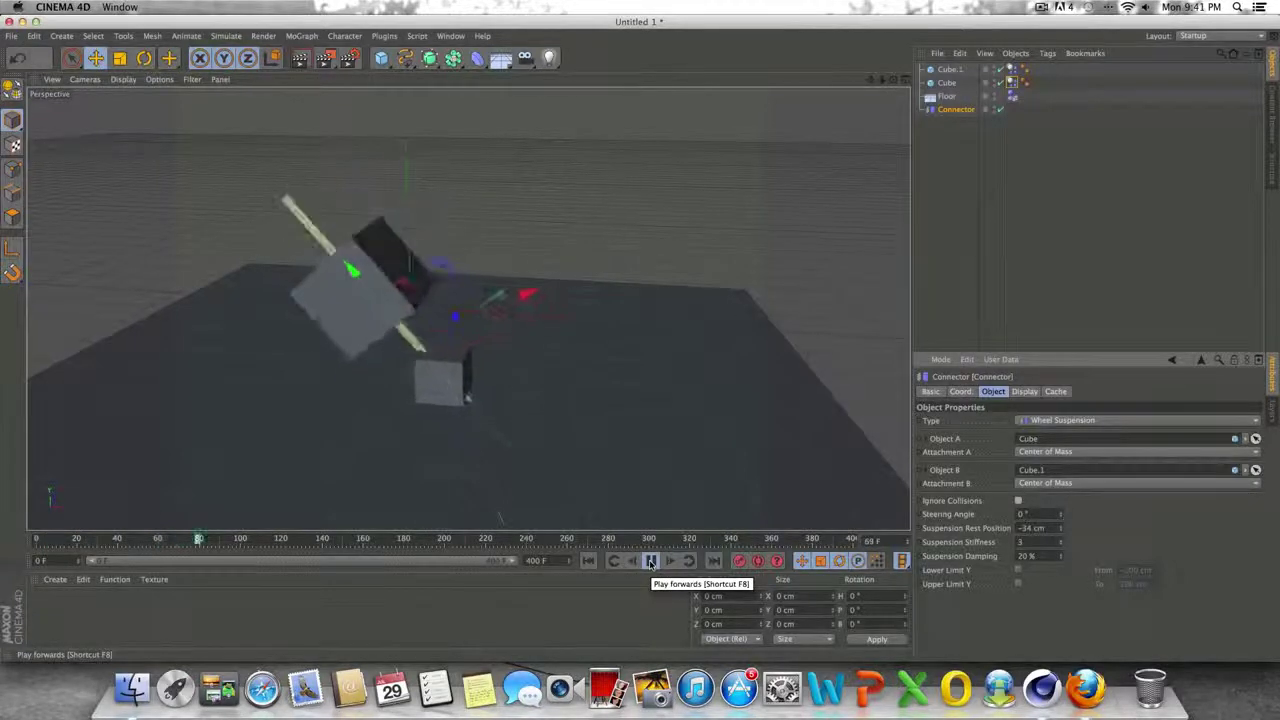
pyautogui.click(651, 561)
pyautogui.click(588, 561)
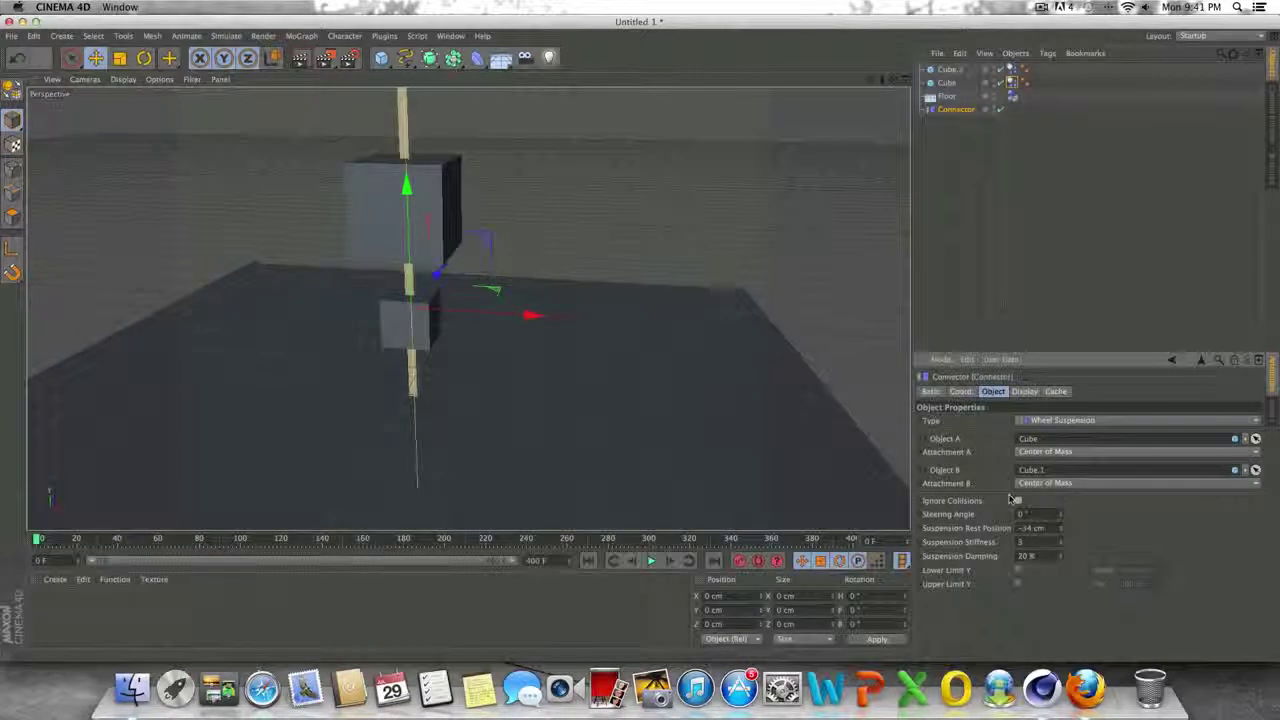
# Check the Attachment B options, keep Center of Mass, and replay the simulation from the start.
pyautogui.click(1075, 484)
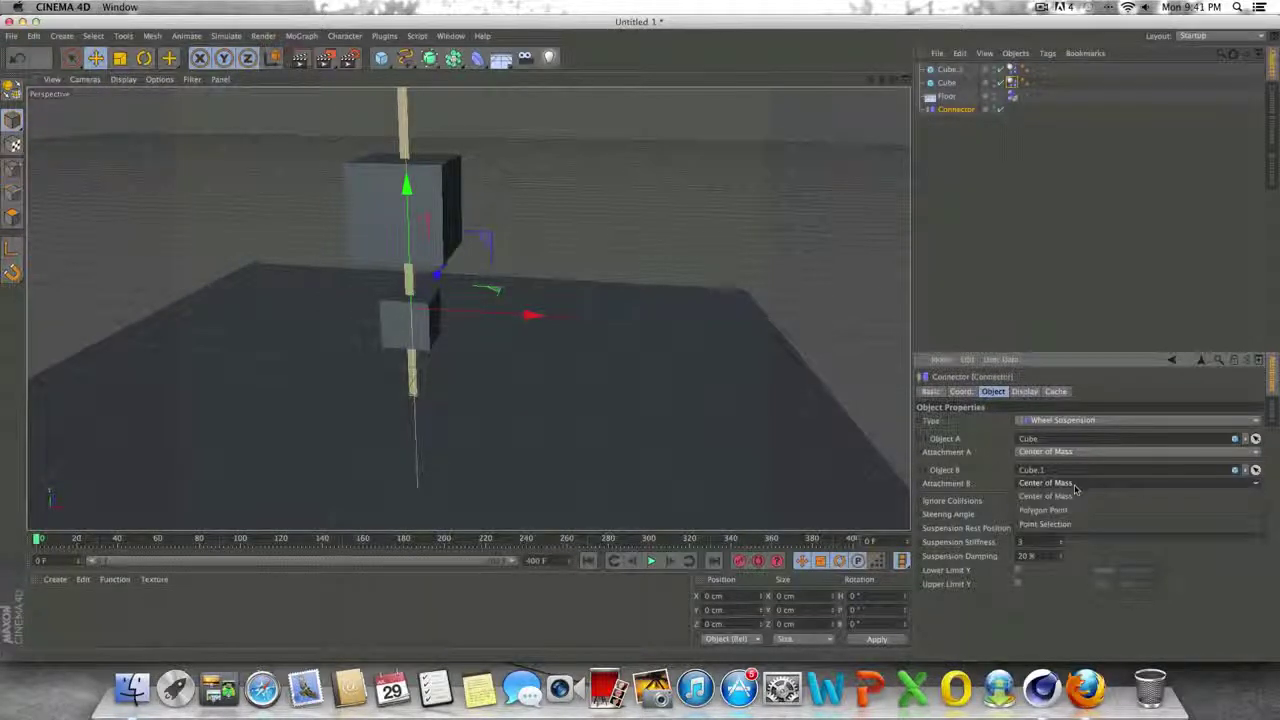
pyautogui.click(1075, 495)
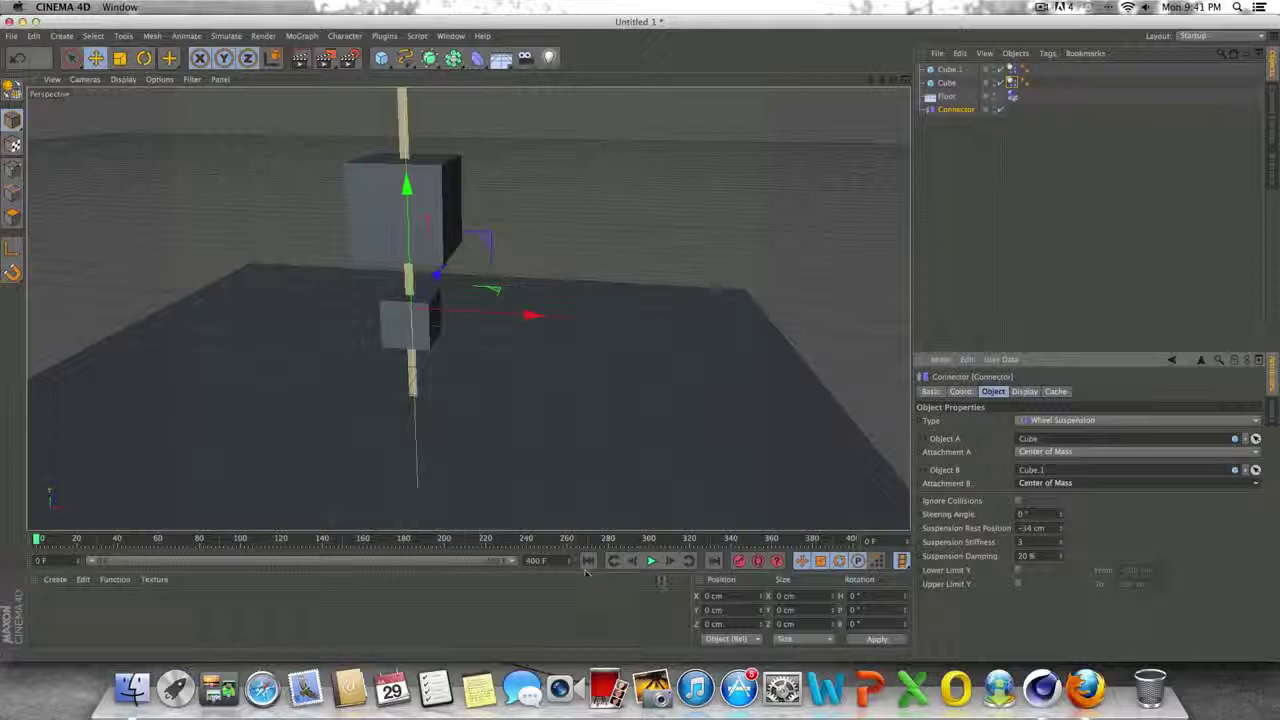
pyautogui.click(651, 561)
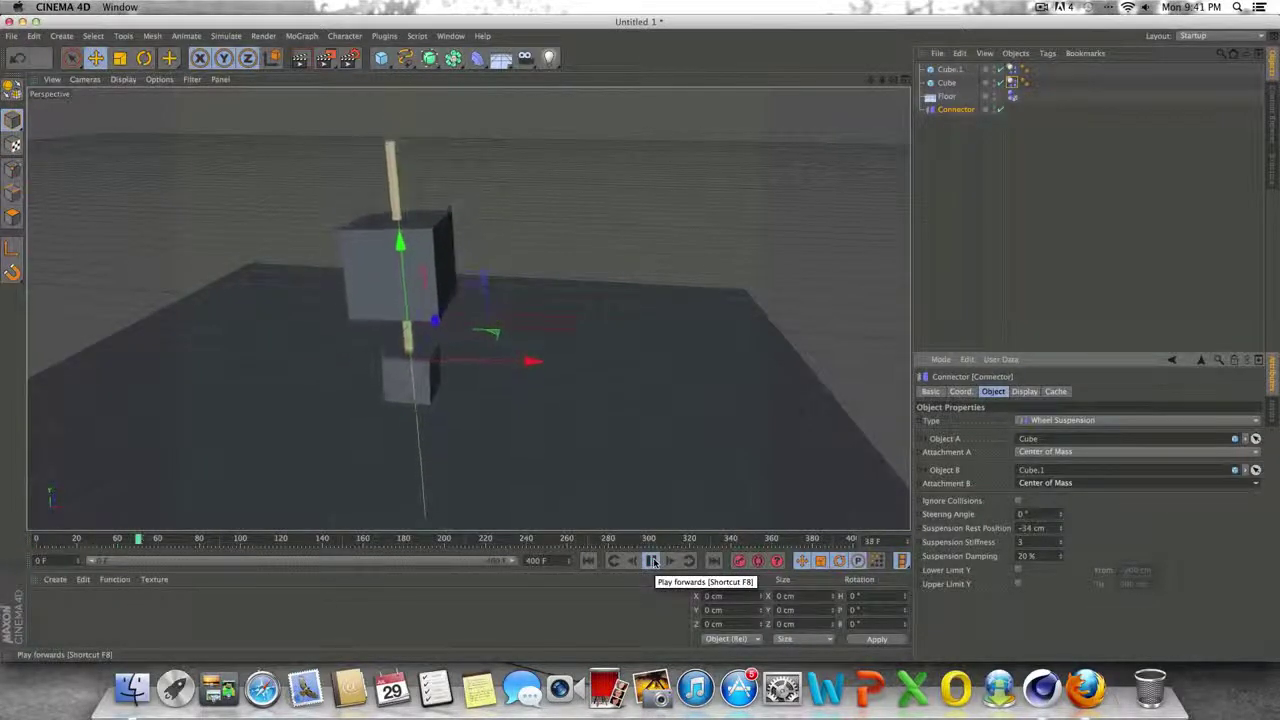
pyautogui.click(651, 561)
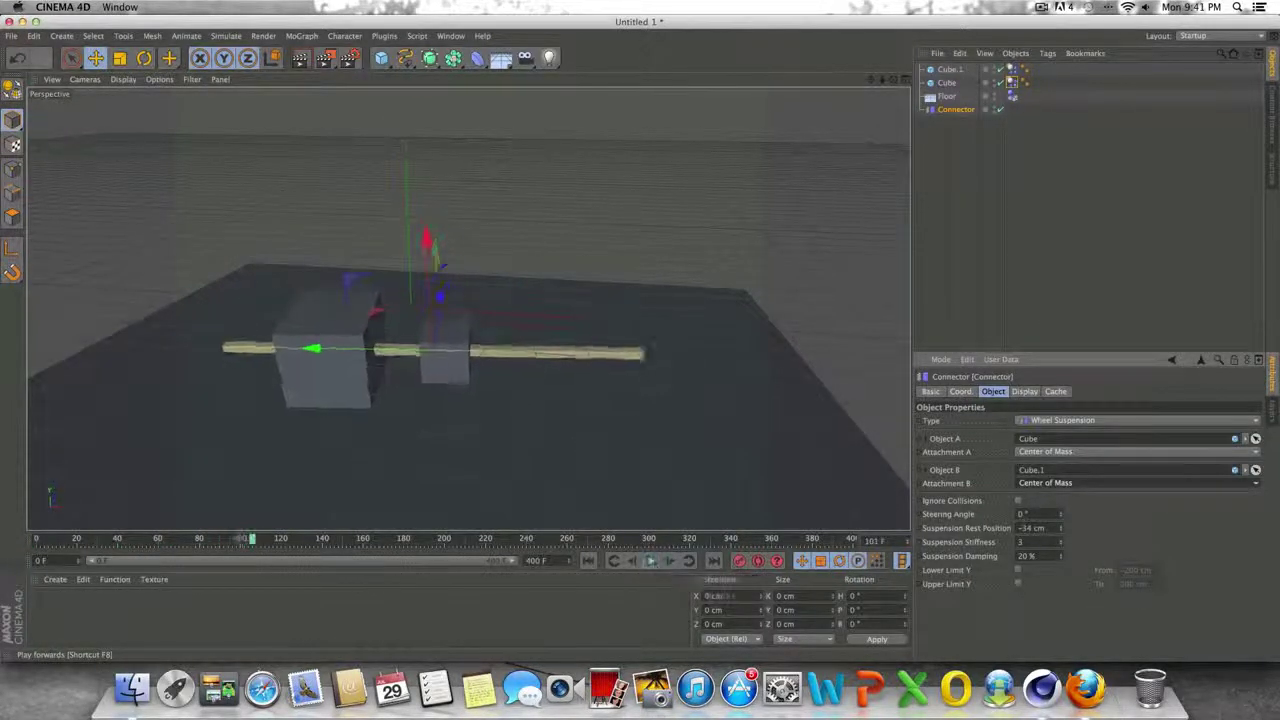
pyautogui.click(588, 561)
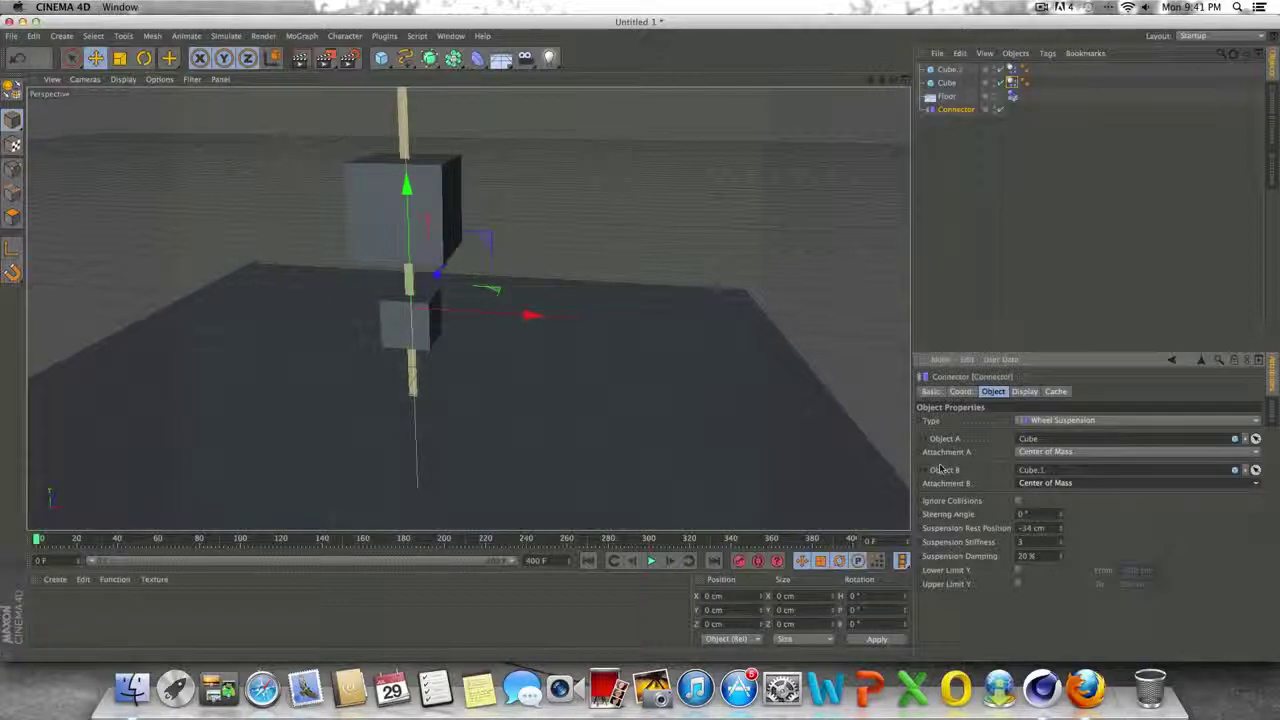
# Try a suspension damping of 92 % on the connector, playing the simulation and rewinding it.
pyautogui.moveTo(1061, 557); pyautogui.dragTo(1061, 485)
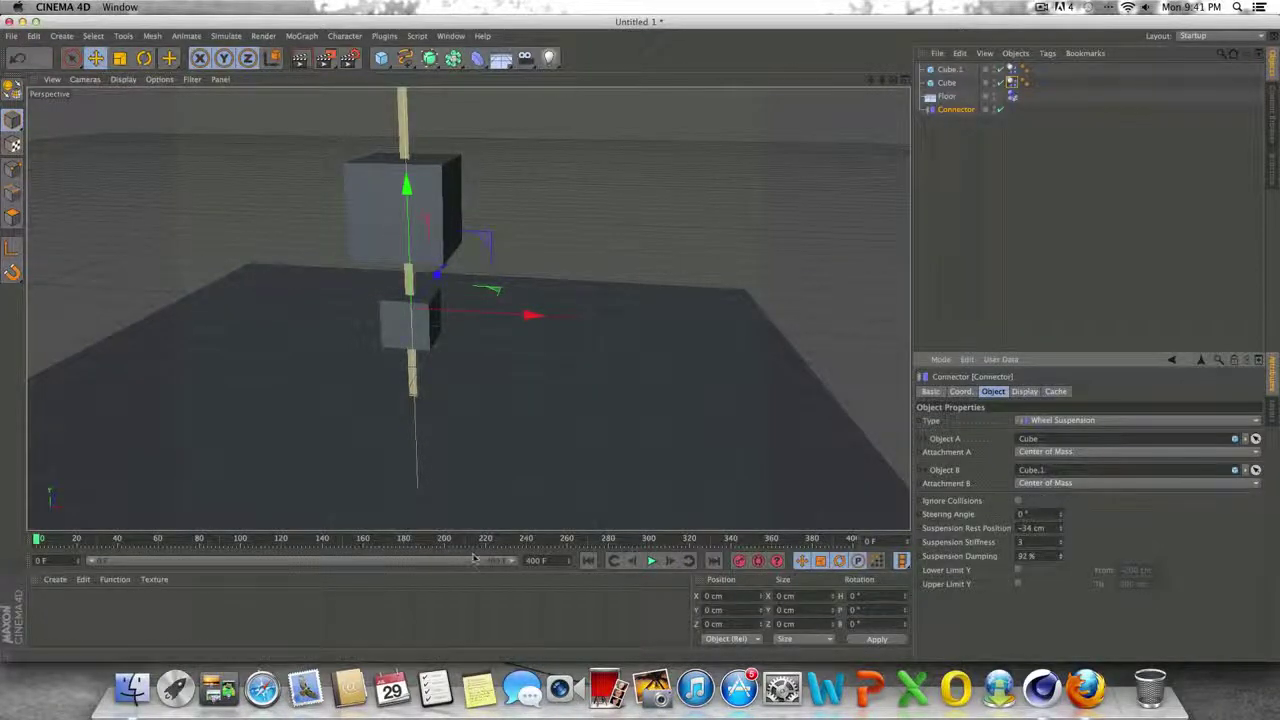
pyautogui.click(652, 561)
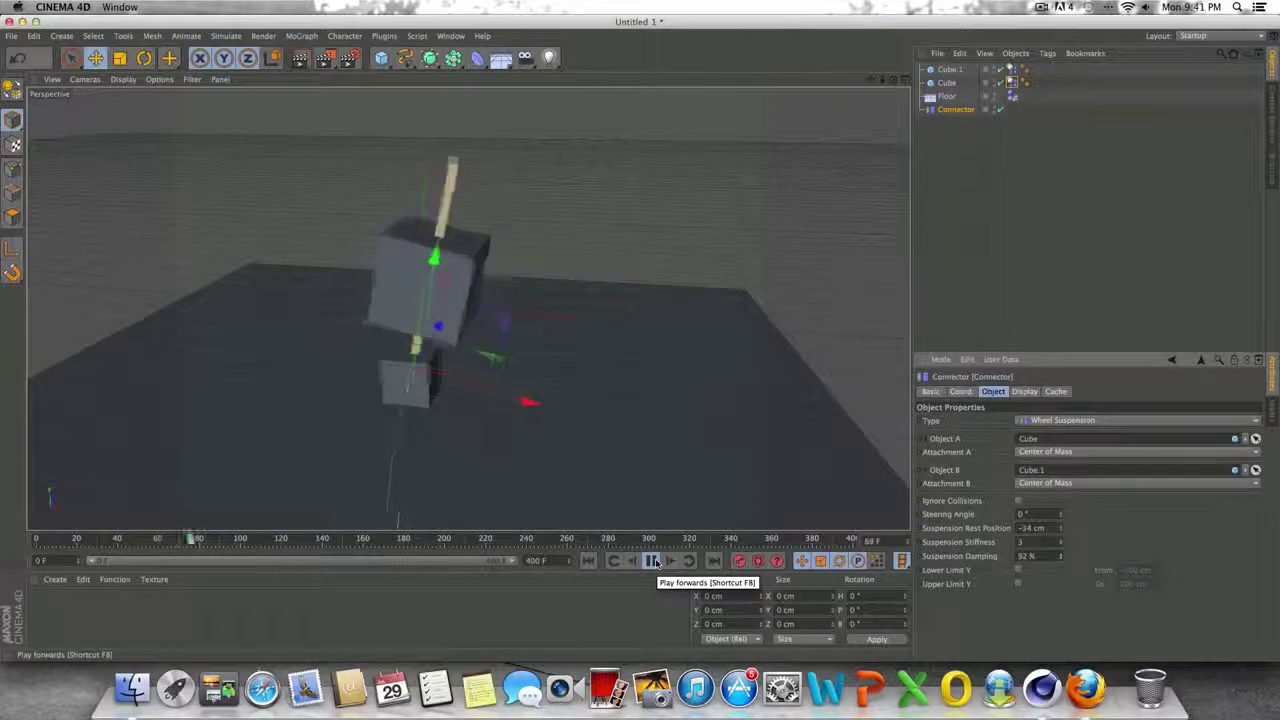
pyautogui.click(645, 561)
pyautogui.click(588, 561)
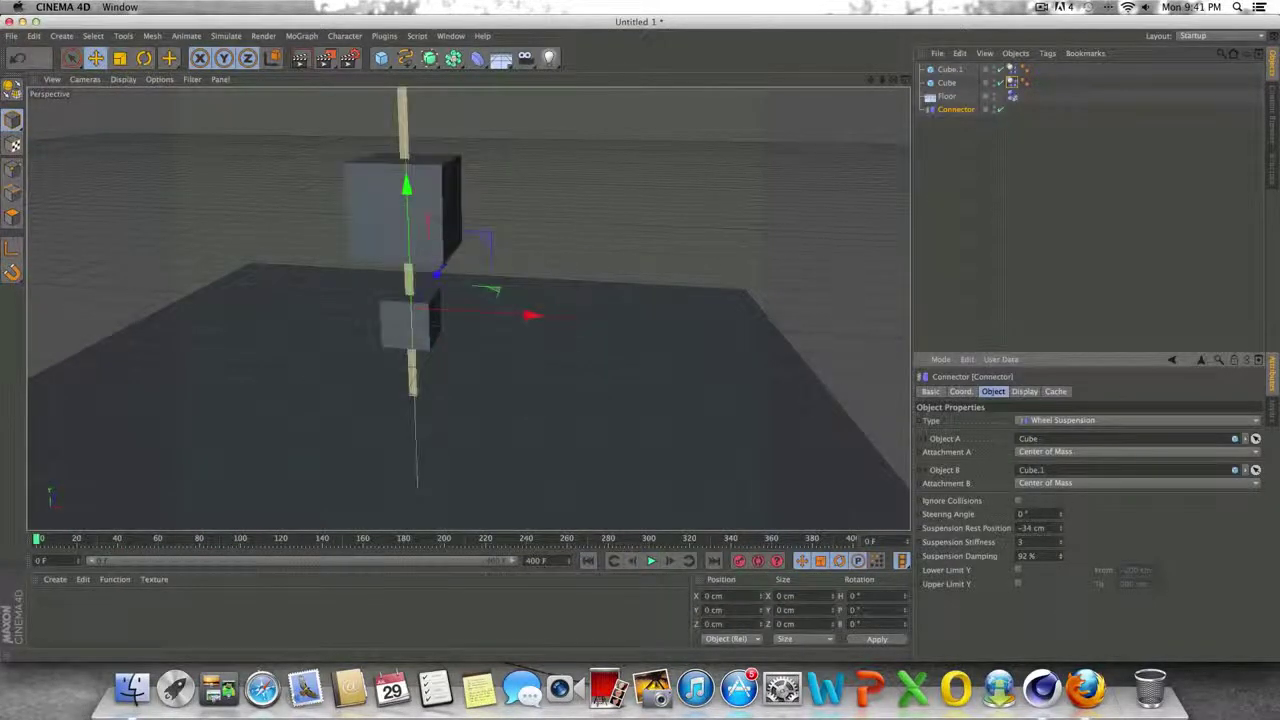
# Set the connector's suspension damping to 0 % and play the simulation.
pyautogui.moveTo(1060, 556); pyautogui.dragTo(1060, 600)
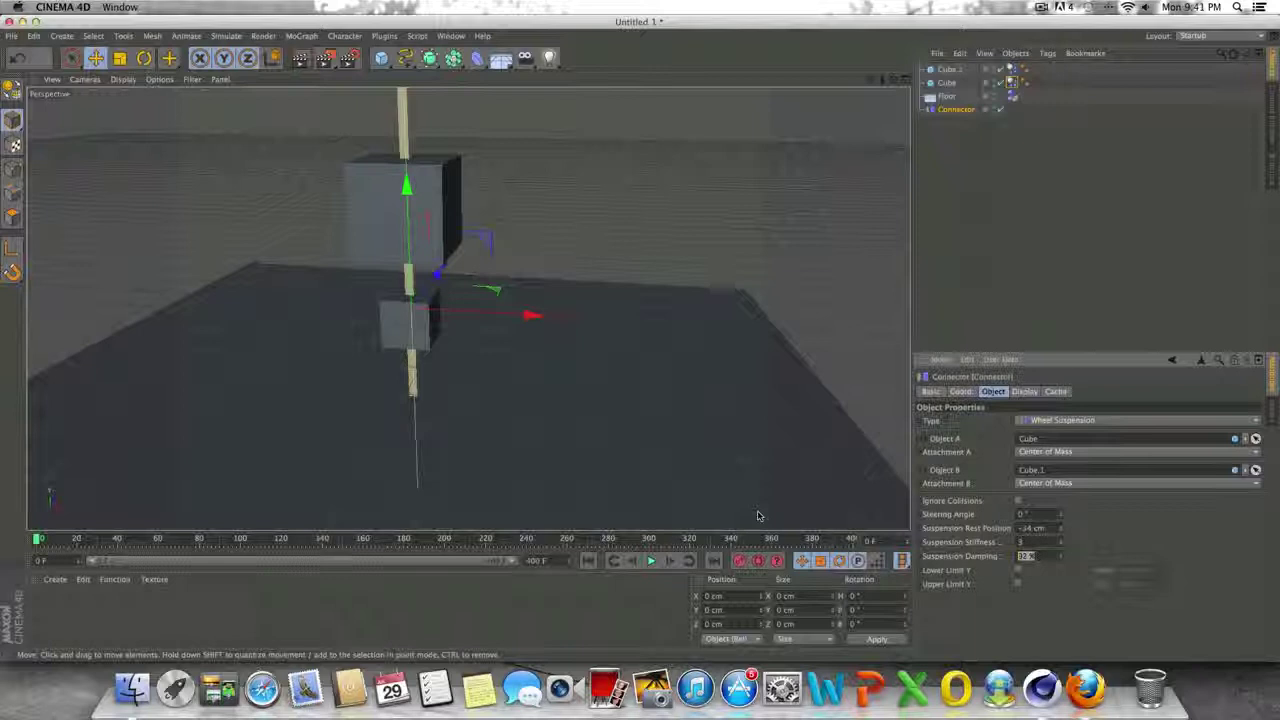
pyautogui.click(650, 561)
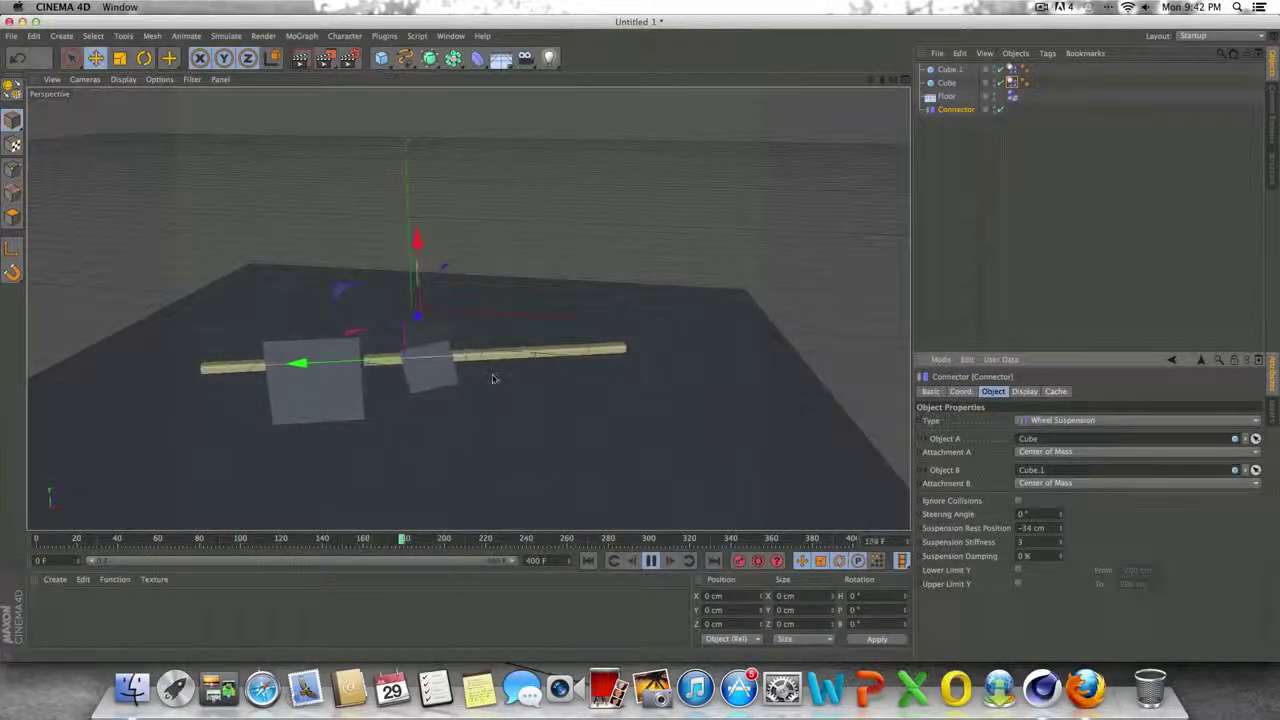
# Stop the wheel suspension simulation and rewind it to frame 0.
pyautogui.click(650, 560)
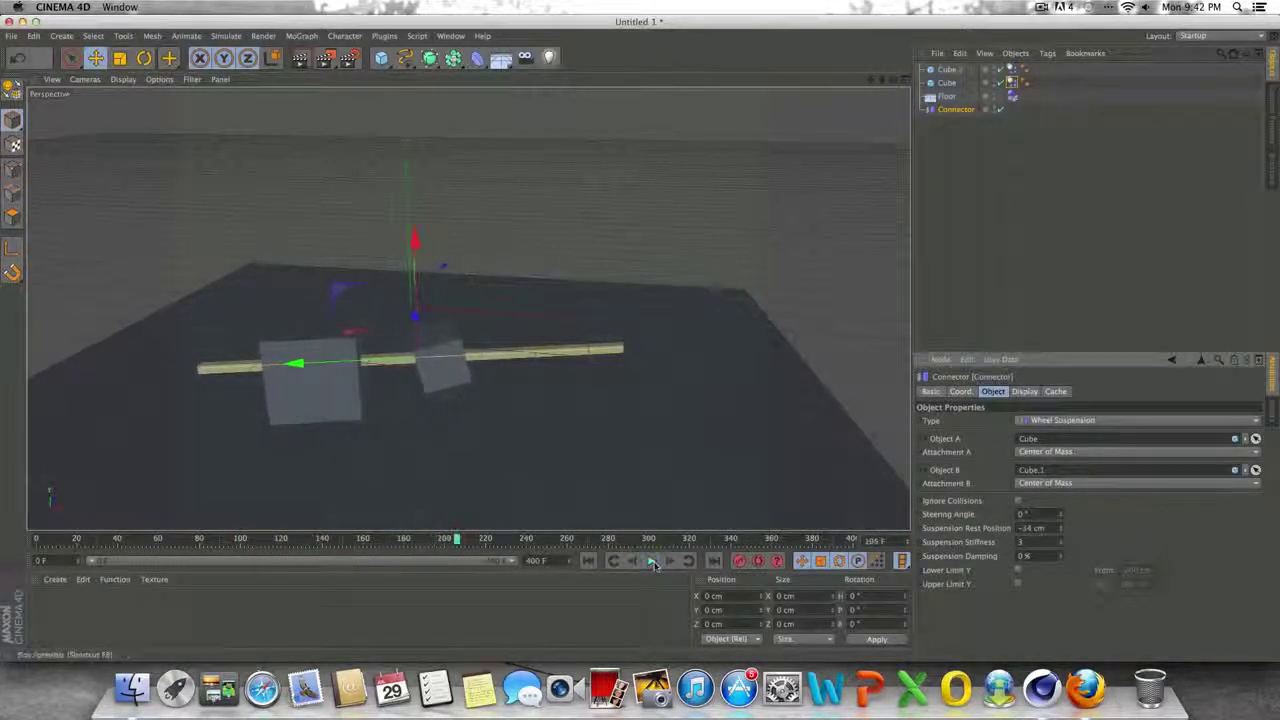
pyautogui.click(590, 561)
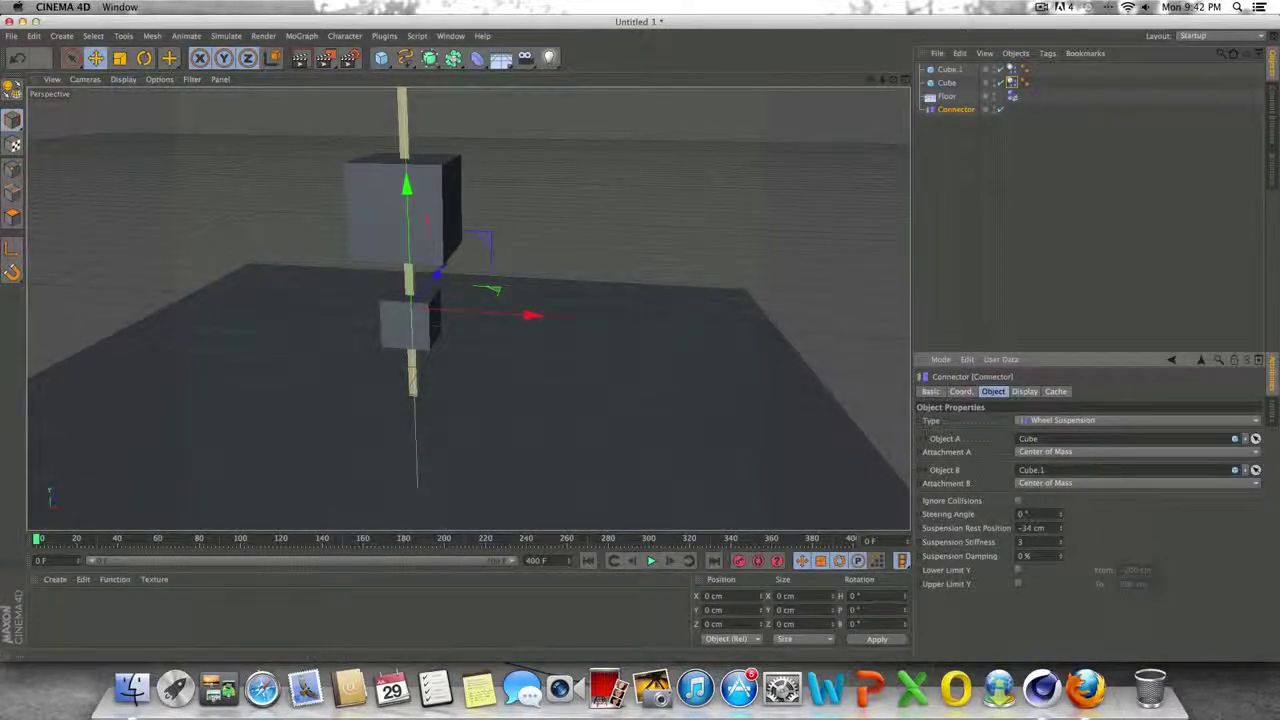
pyautogui.moveTo(893, 79)
pyautogui.mouseDown()
pyautogui.moveTo(850, 140)
pyautogui.moveTo(893, 79)
pyautogui.moveTo(955, 90)
pyautogui.moveTo(980, 135)
pyautogui.moveTo(990, 205)
pyautogui.moveTo(900, 225)
pyautogui.moveTo(850, 180)
pyautogui.moveTo(830, 205)
pyautogui.moveTo(893, 90)
pyautogui.mouseUp()
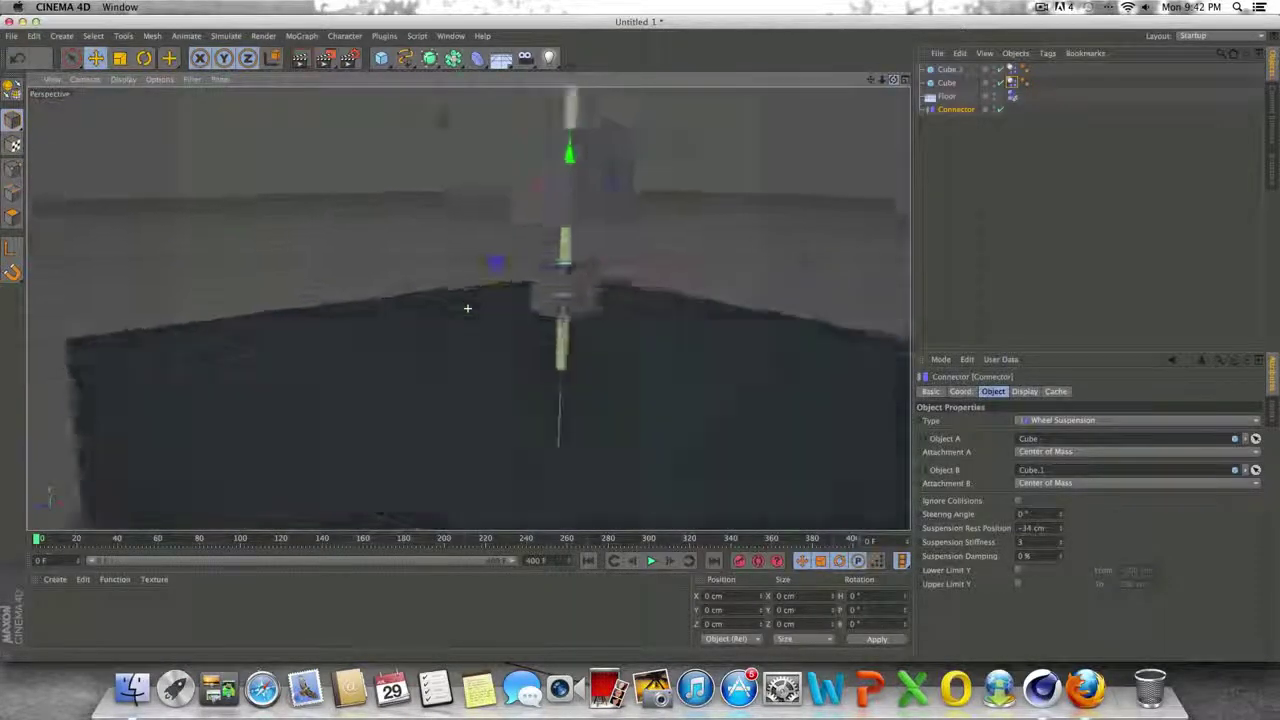
pyautogui.keyDown('alt'); pyautogui.moveTo(467, 308); pyautogui.dragTo(467, 308); pyautogui.keyUp('alt')
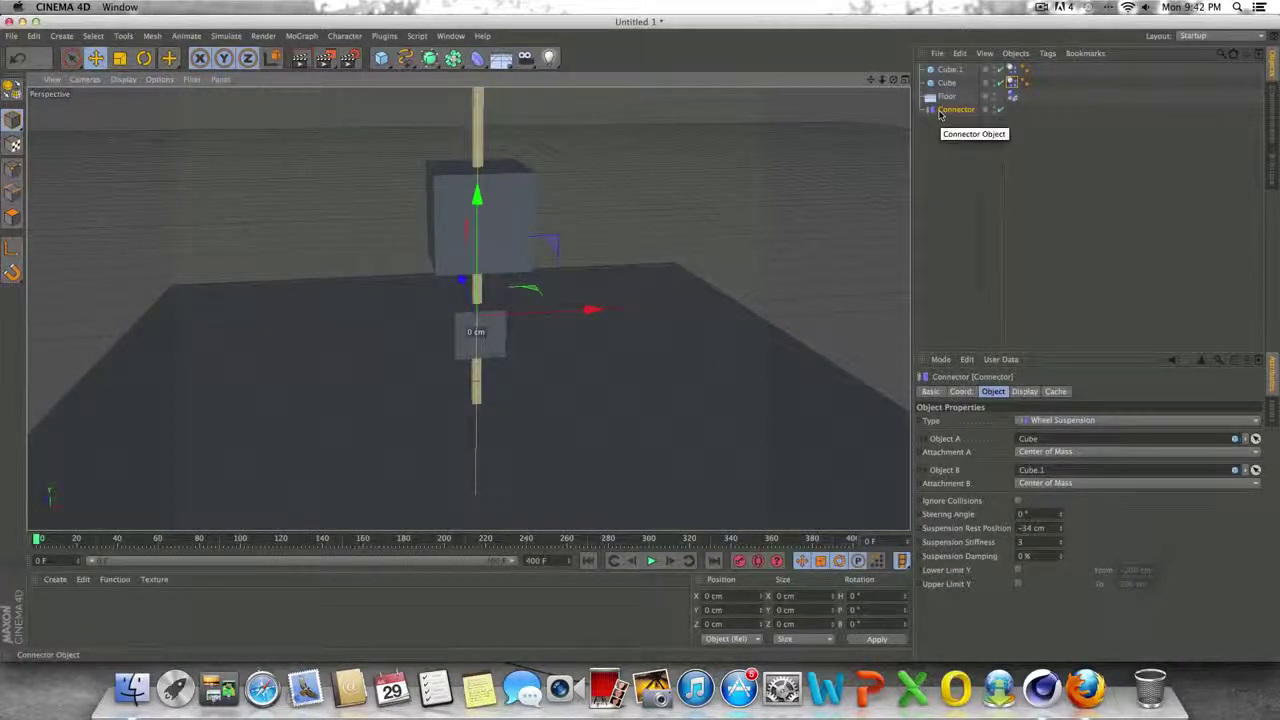
# Change the connector type to Slider, play the simulation and rewind it to the start.
pyautogui.click(1053, 419)
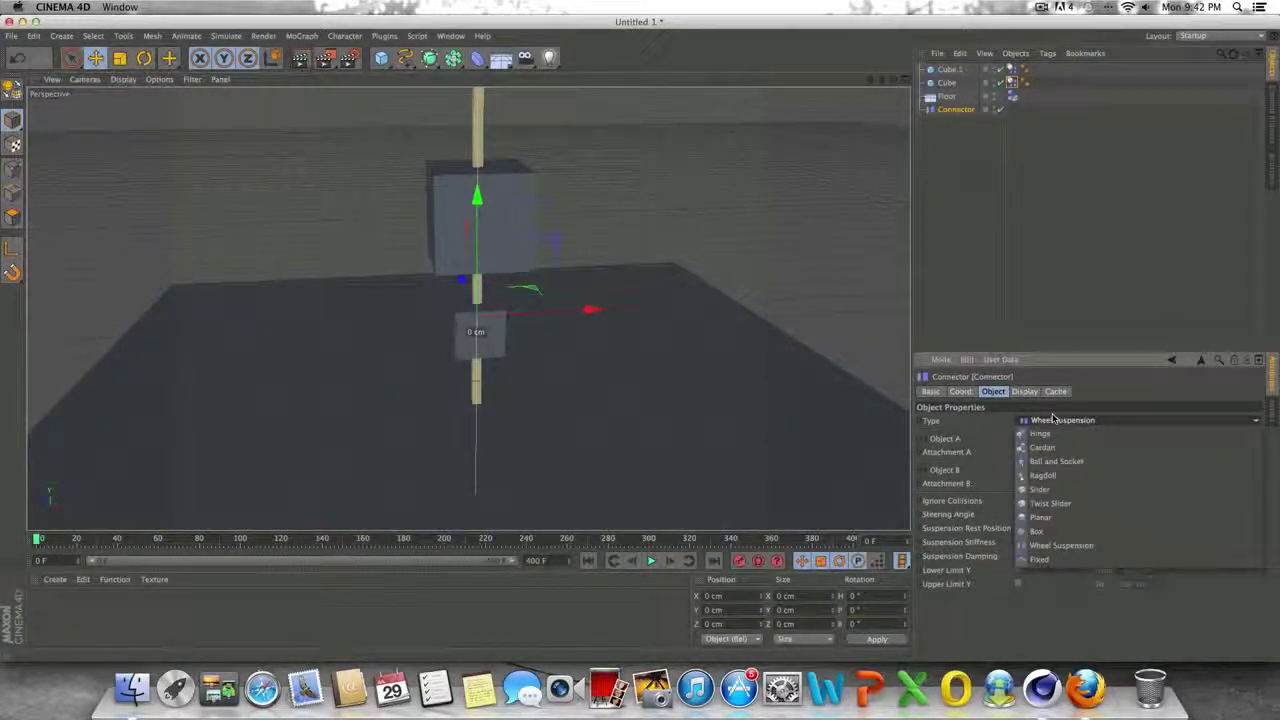
pyautogui.click(1040, 489)
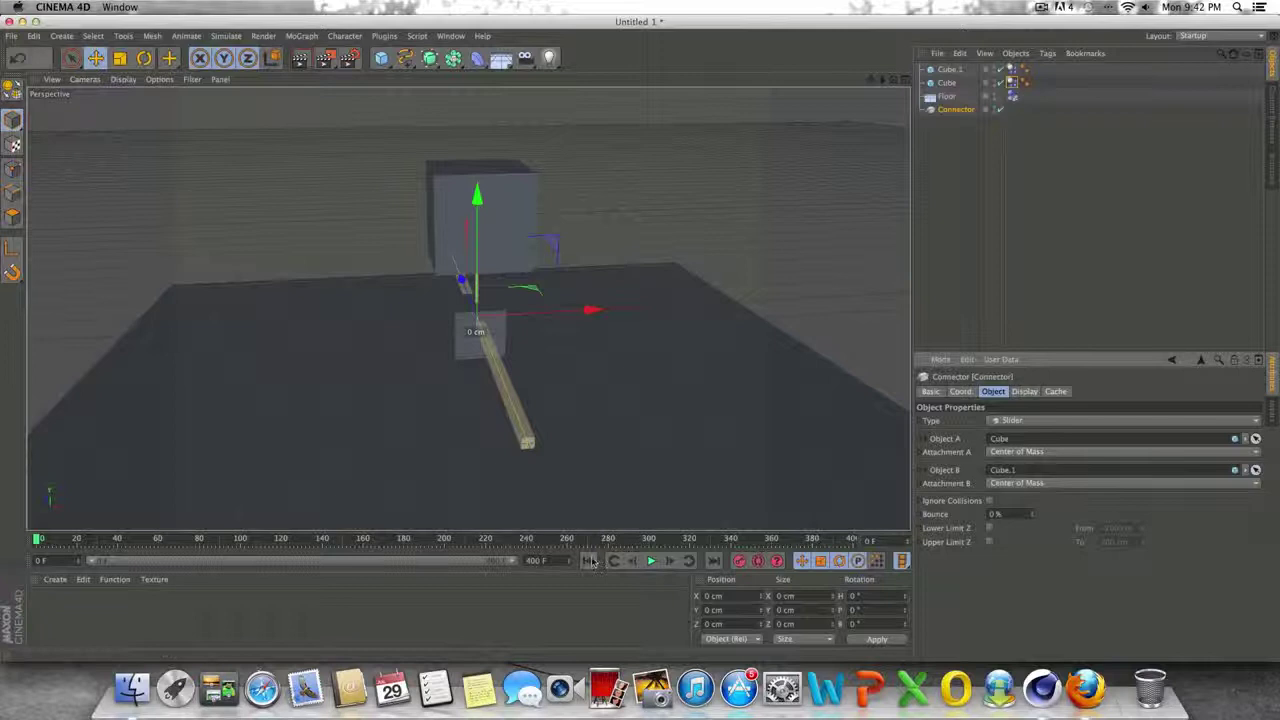
pyautogui.click(650, 562)
pyautogui.click(650, 562)
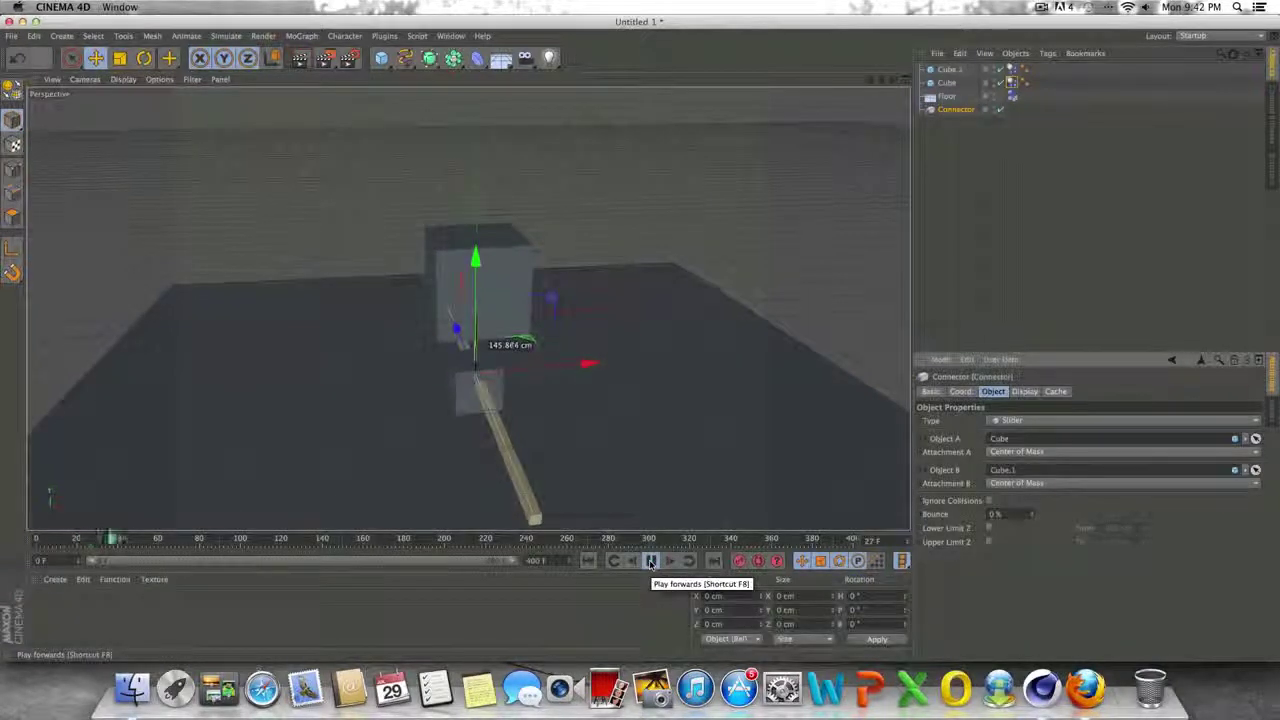
pyautogui.click(588, 560)
# Switch the connector type to Hinge and view the cubes from a higher angle.
pyautogui.click(1015, 420)
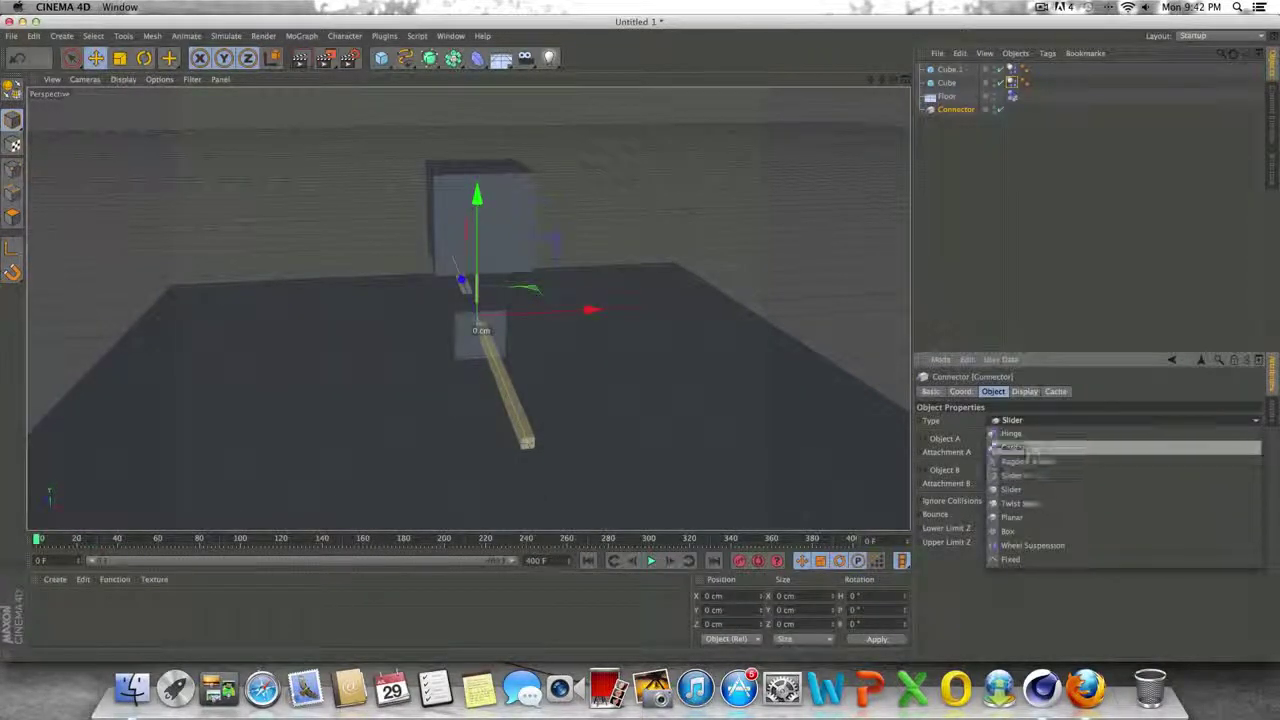
pyautogui.click(1045, 434)
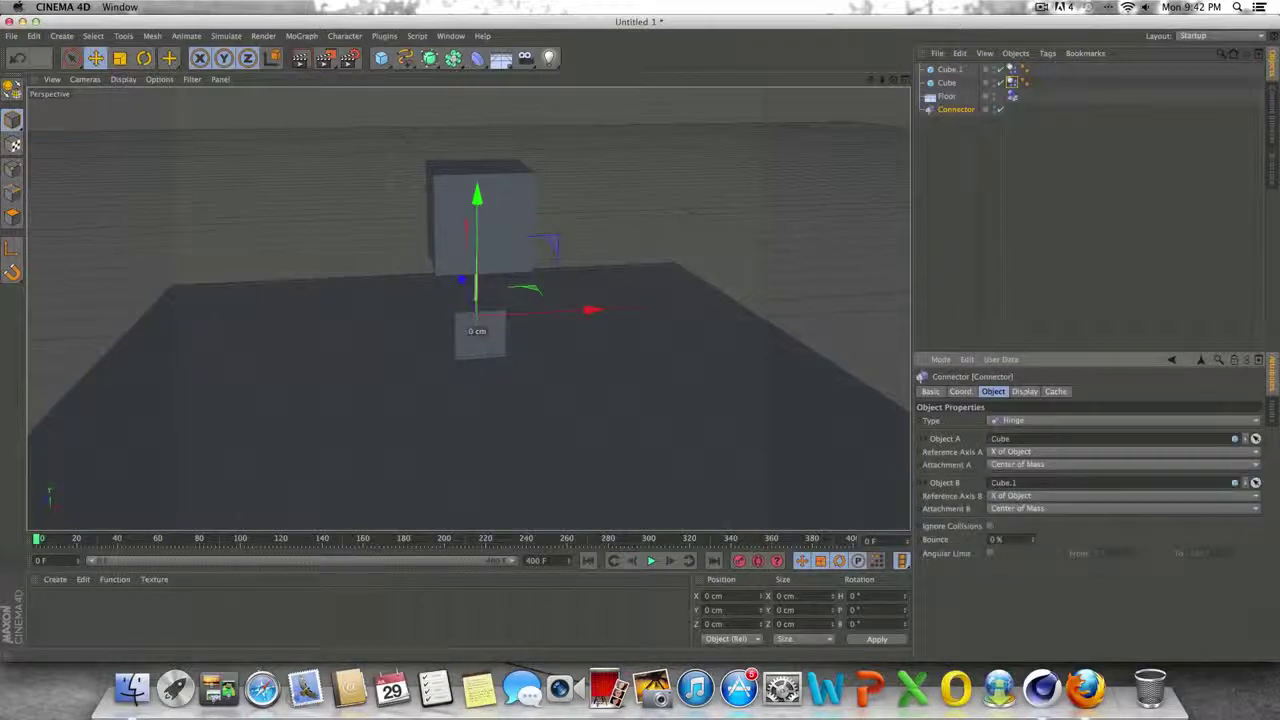
pyautogui.moveTo(893, 80)
pyautogui.mouseDown()
pyautogui.moveTo(740, 80)
pyautogui.moveTo(893, 100)
pyautogui.mouseUp()
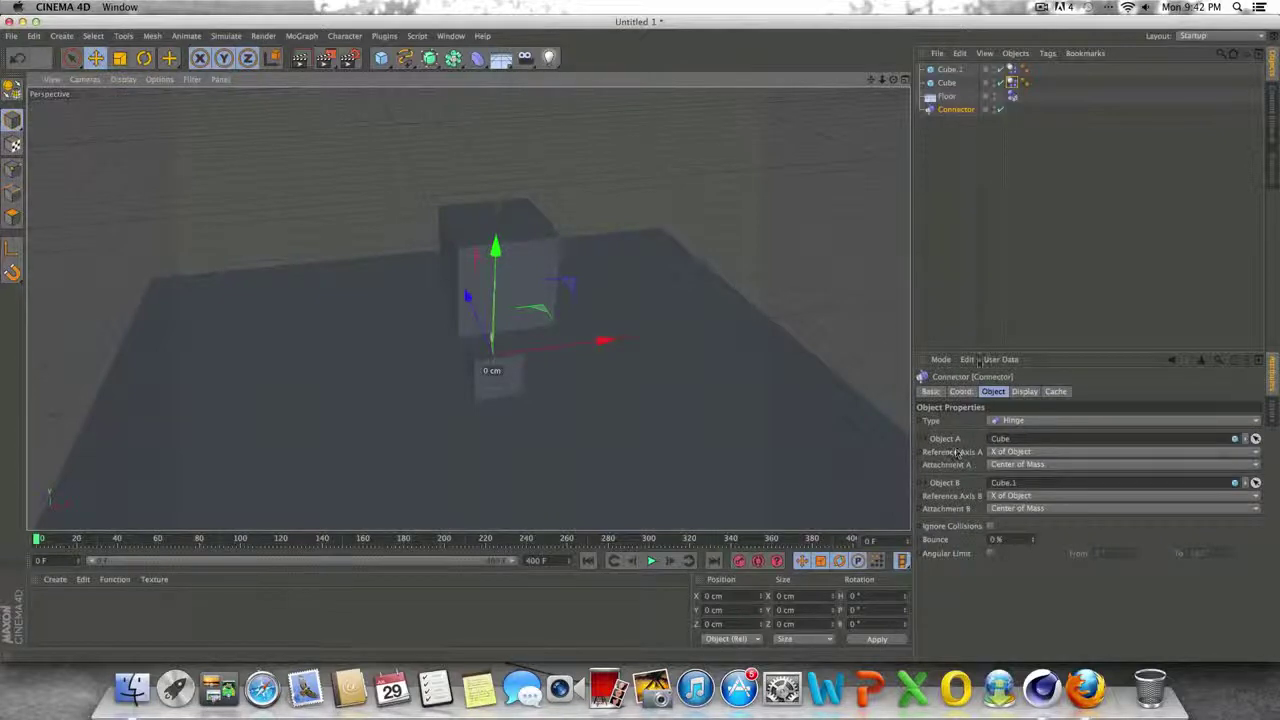
# Set the connector type to Ragdoll, play the simulation while inspecting the cubes up close, and rewind it to the start.
pyautogui.click(1027, 420)
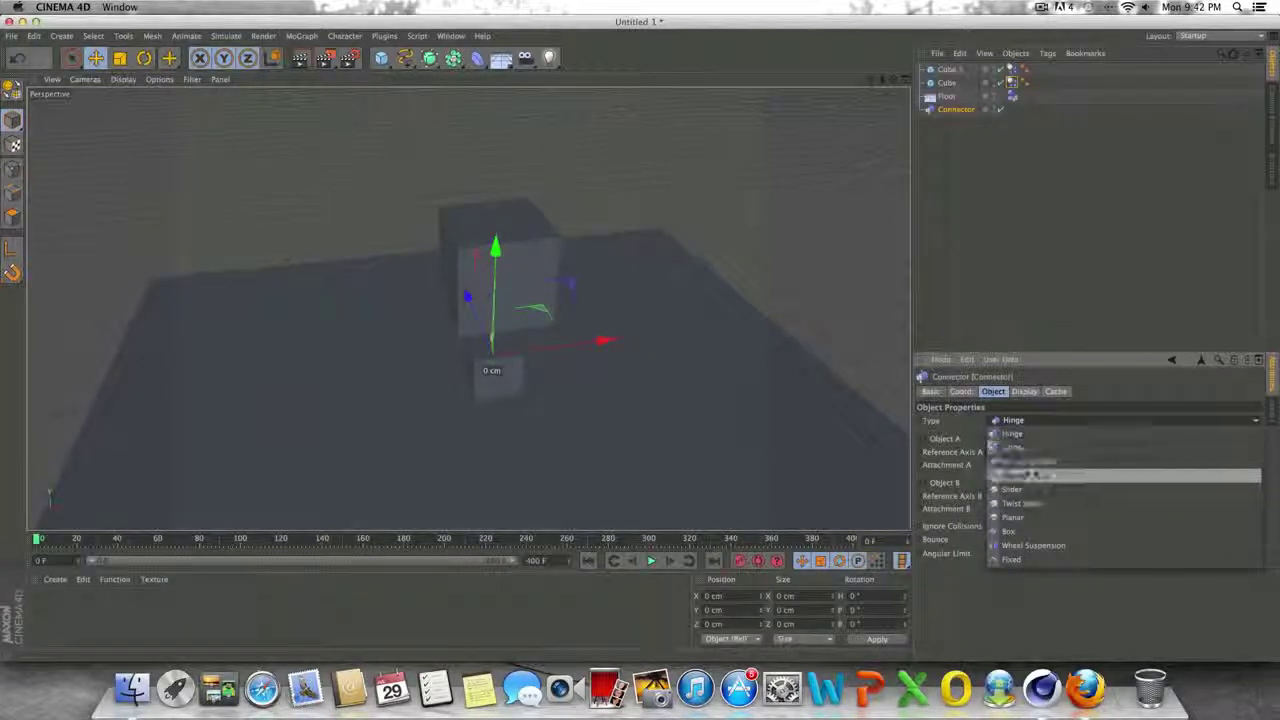
pyautogui.click(1030, 476)
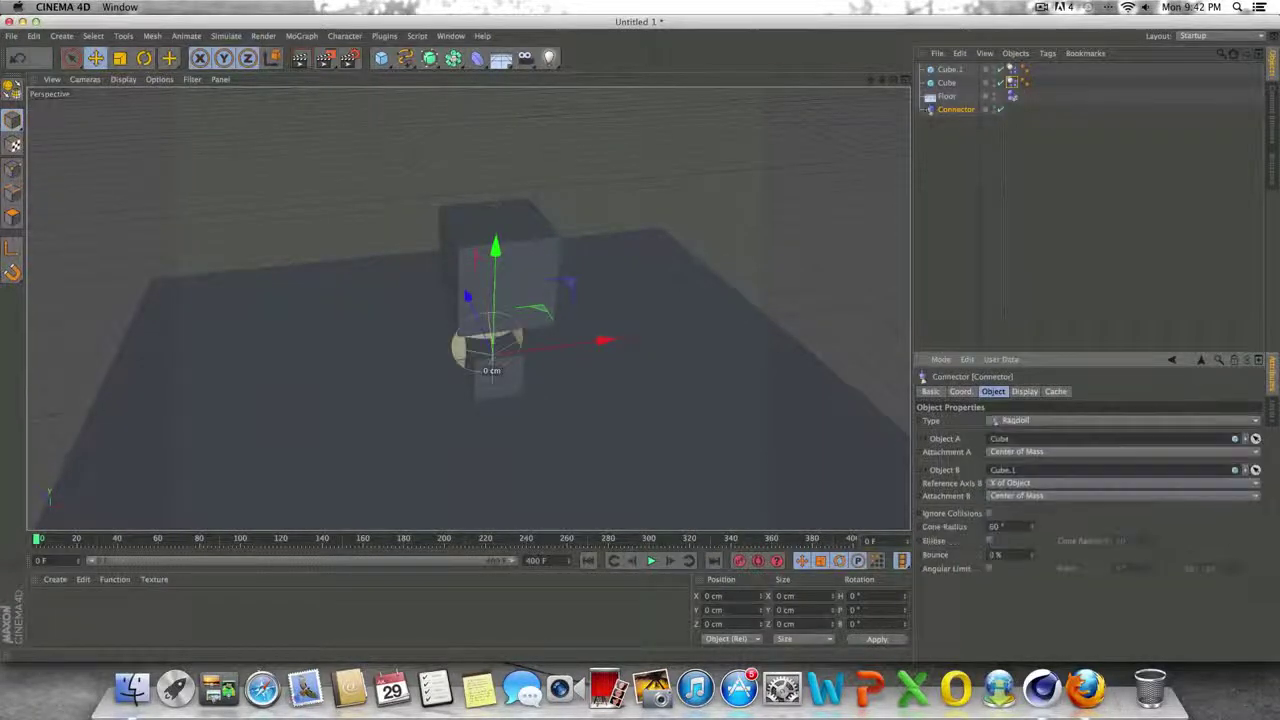
pyautogui.keyDown('alt'); pyautogui.moveTo(466, 308); pyautogui.dragTo(604, 288); pyautogui.keyUp('alt')
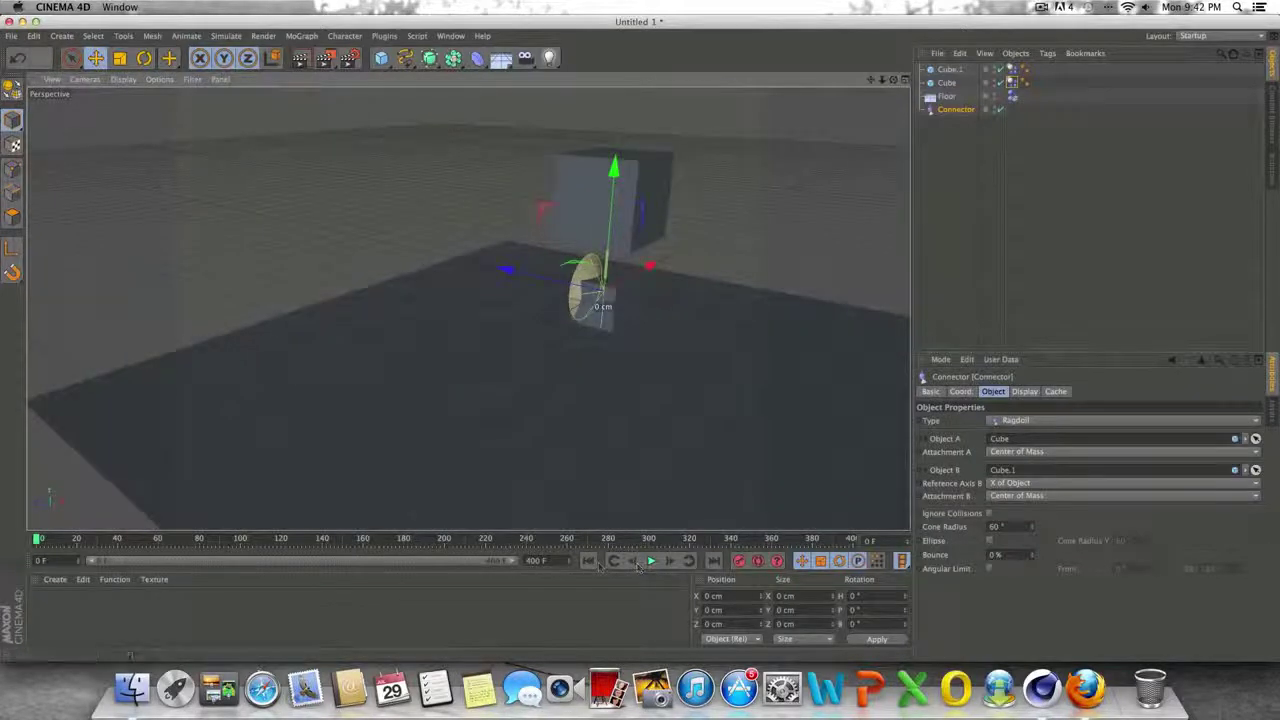
pyautogui.click(650, 563)
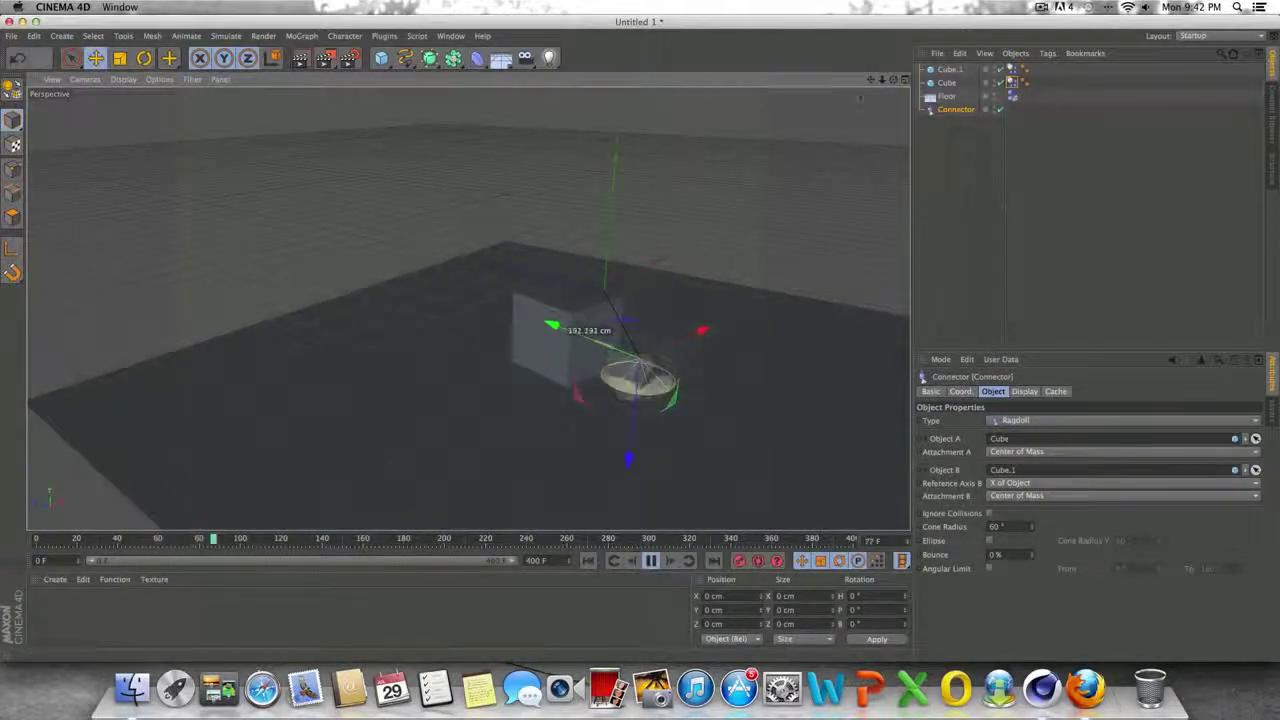
pyautogui.keyDown('alt'); pyautogui.moveTo(468, 308); pyautogui.dragTo(560, 288); pyautogui.keyUp('alt')
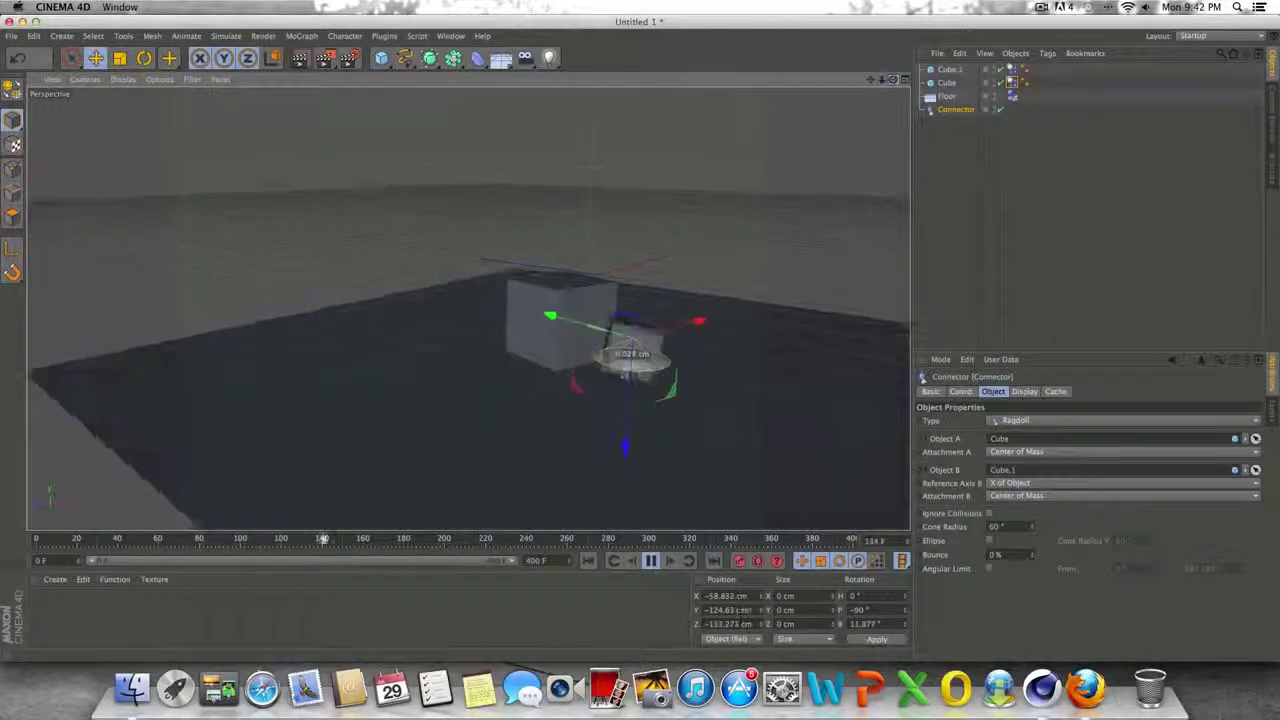
pyautogui.scroll(5, 665, 364)
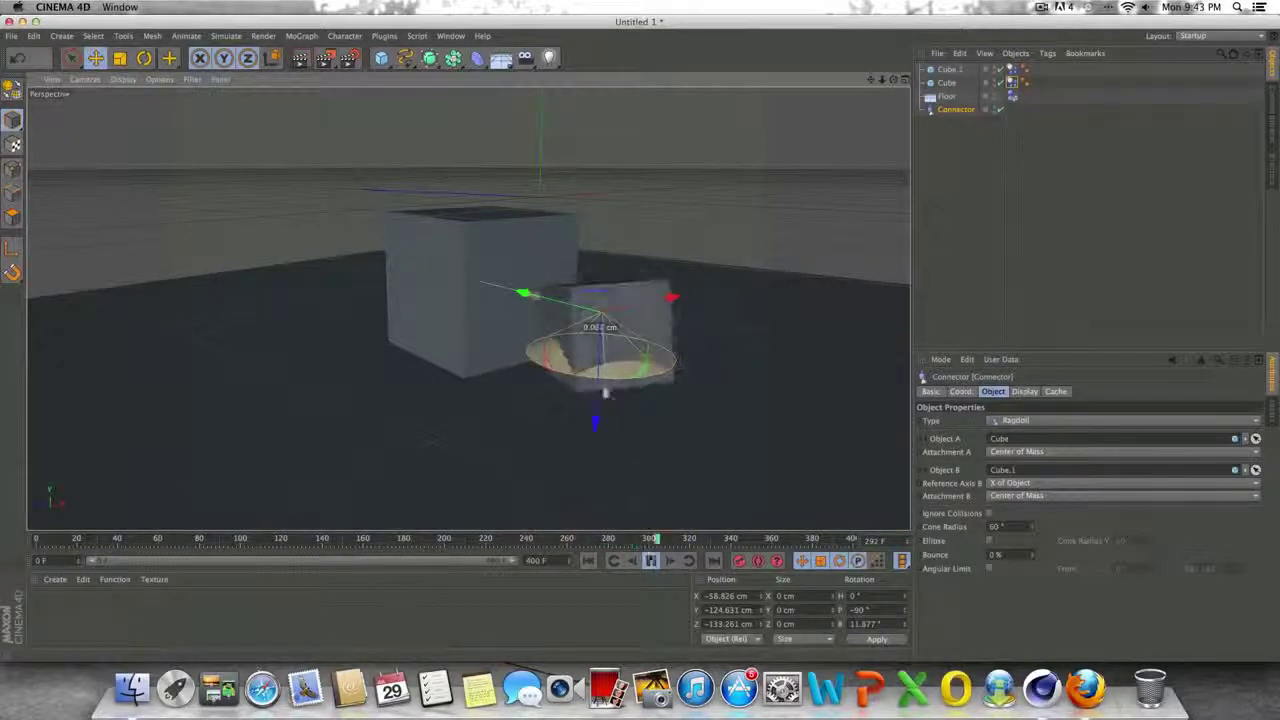
pyautogui.click(650, 560)
pyautogui.click(588, 560)
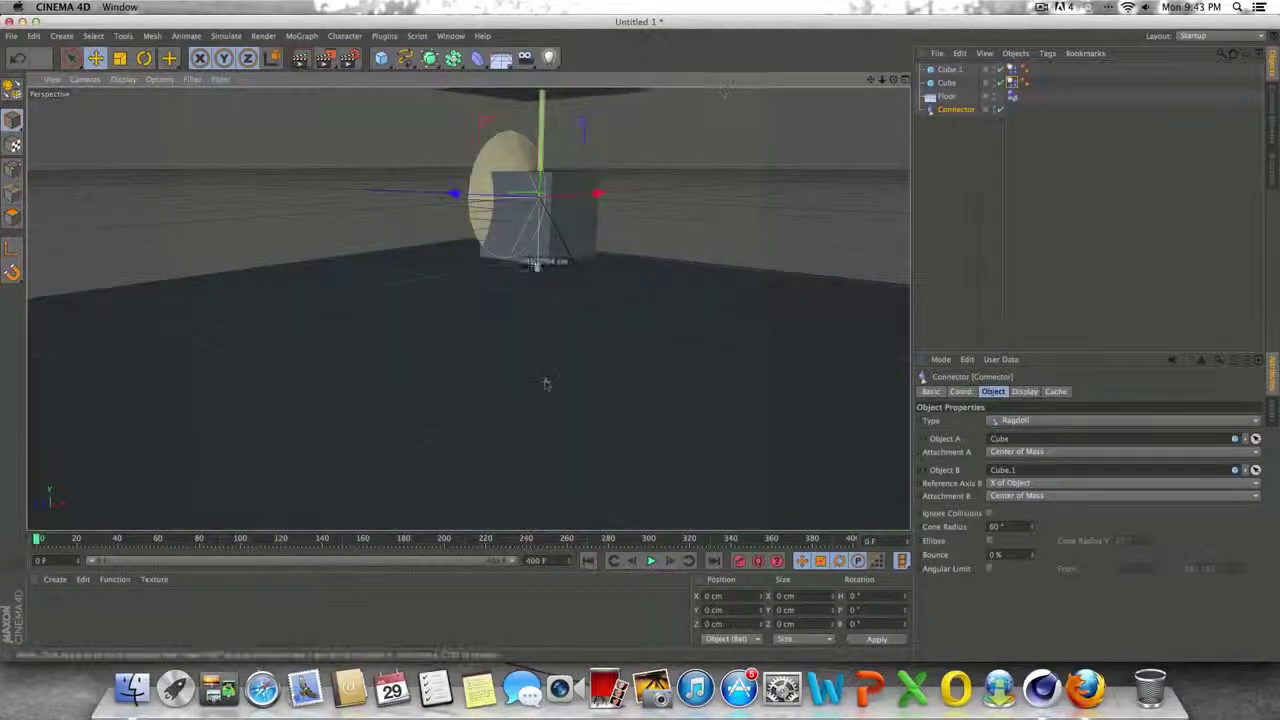
# Delete both cubes, the floor and the connector to empty the scene.
pyautogui.scroll(-5, 546, 383)
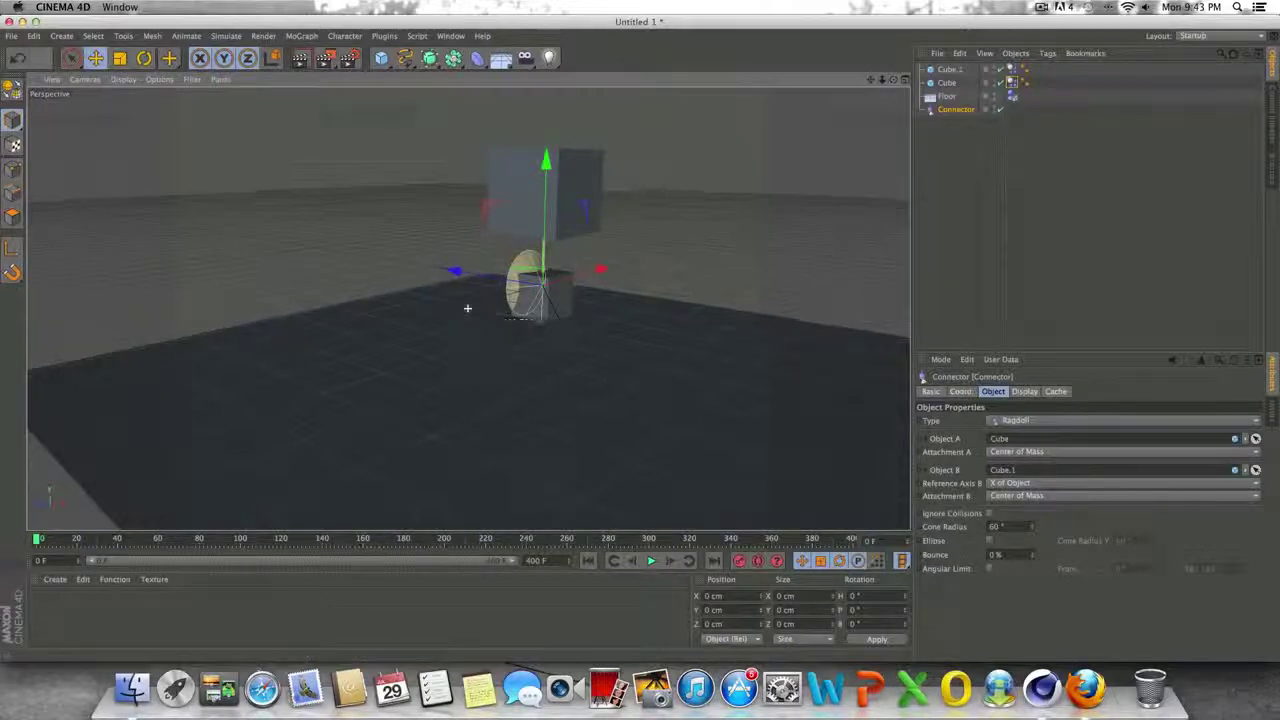
pyautogui.keyDown('alt'); pyautogui.moveTo(466, 306); pyautogui.dragTo(457, 306); pyautogui.keyUp('alt')
pyautogui.moveTo(1060, 137); pyautogui.dragTo(681, 4)
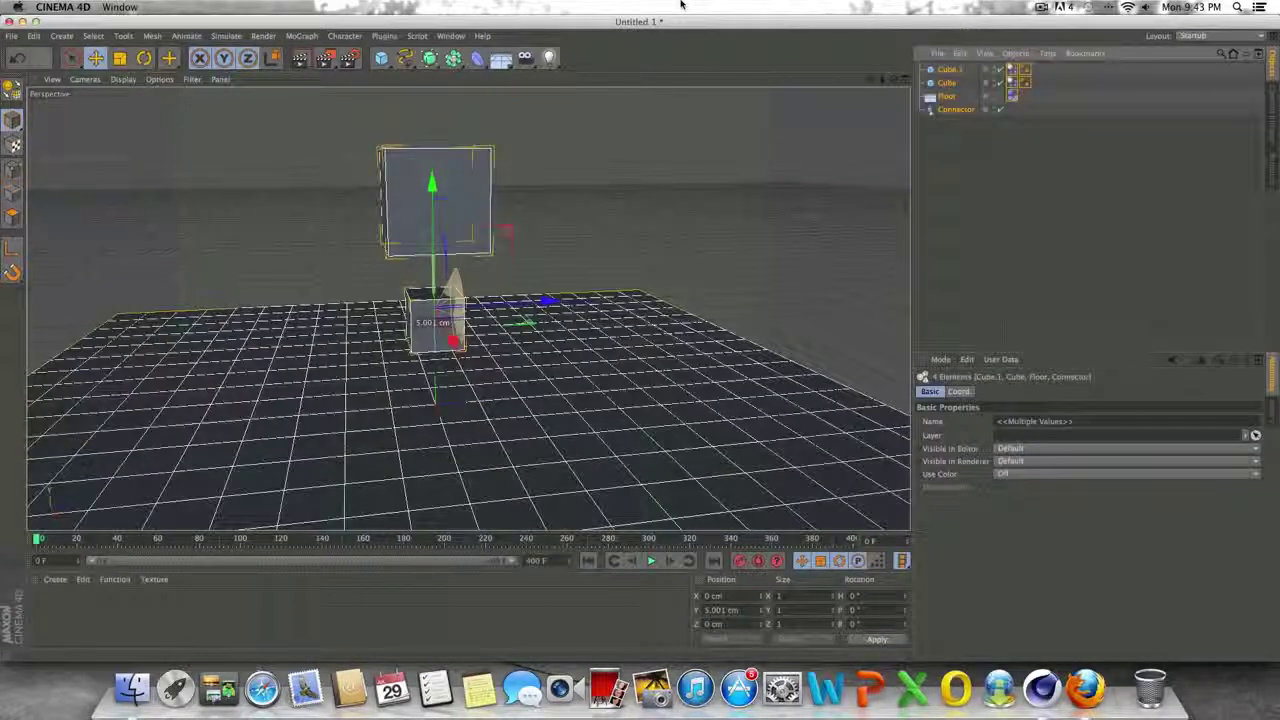
pyautogui.press('Delete')
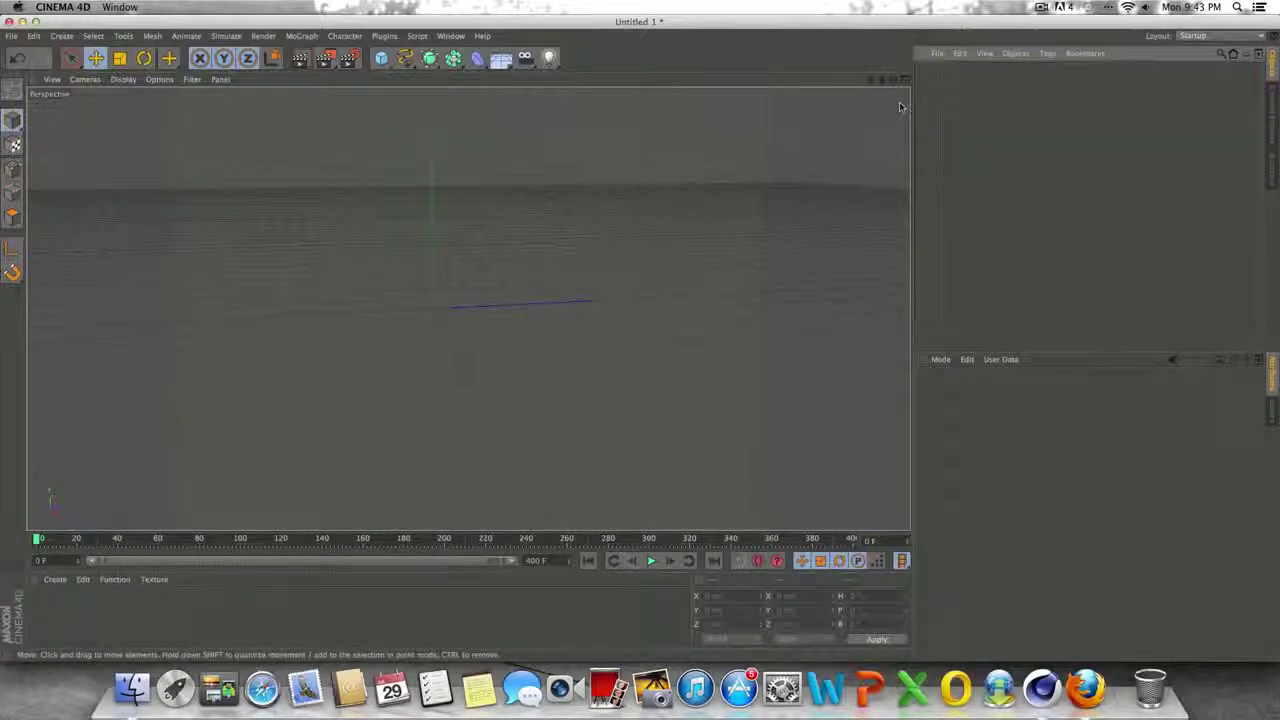
pyautogui.moveTo(893, 79); pyautogui.dragTo(466, 306)
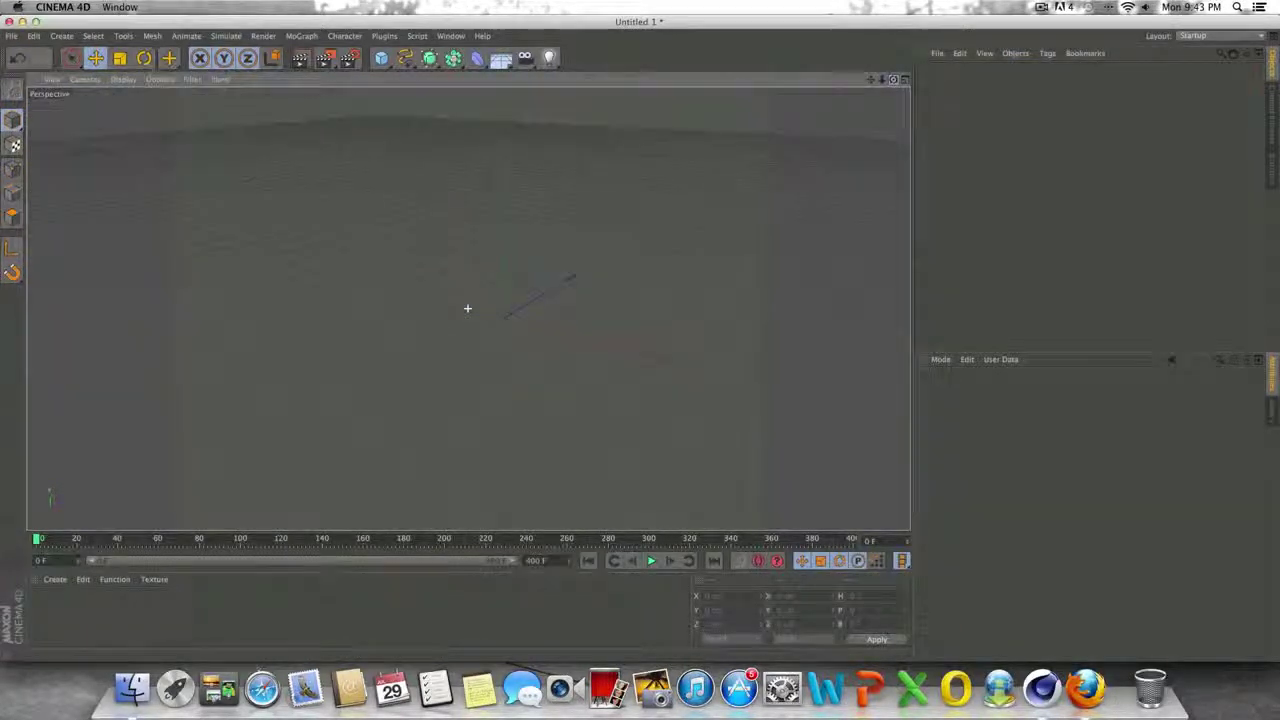